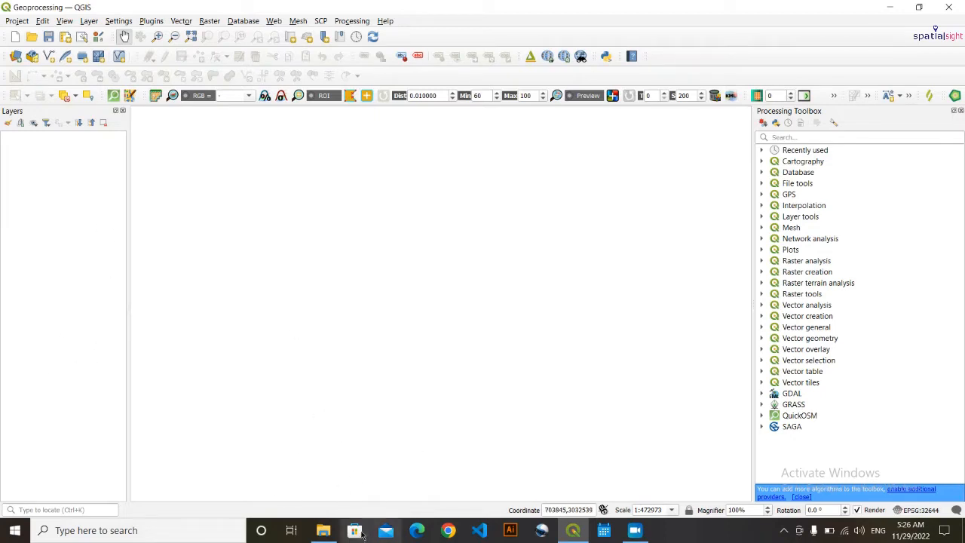
- Open the Clip\data folder and load the AP_15807_FBS_F0540_RT1.dem.tif raster into QGIS
left_click(323, 530)
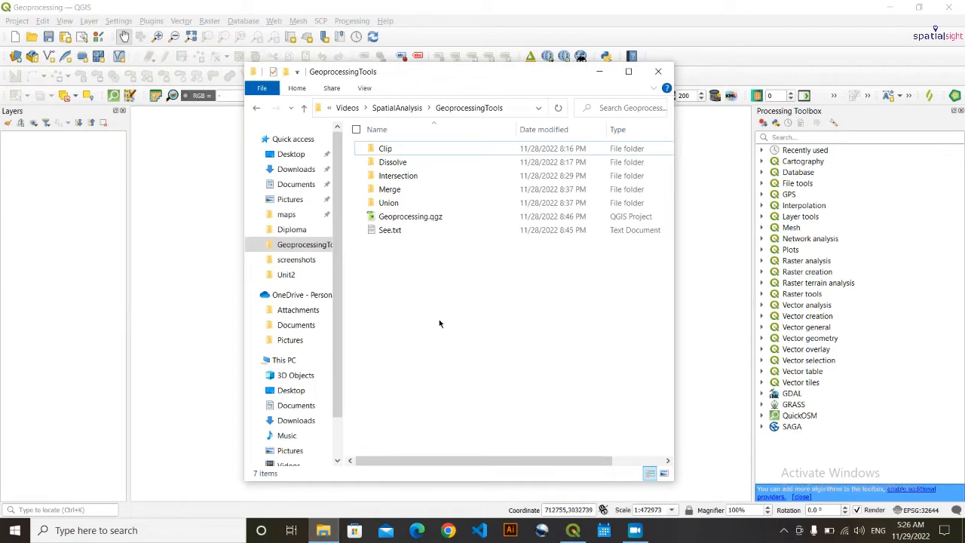
double_click(406, 144)
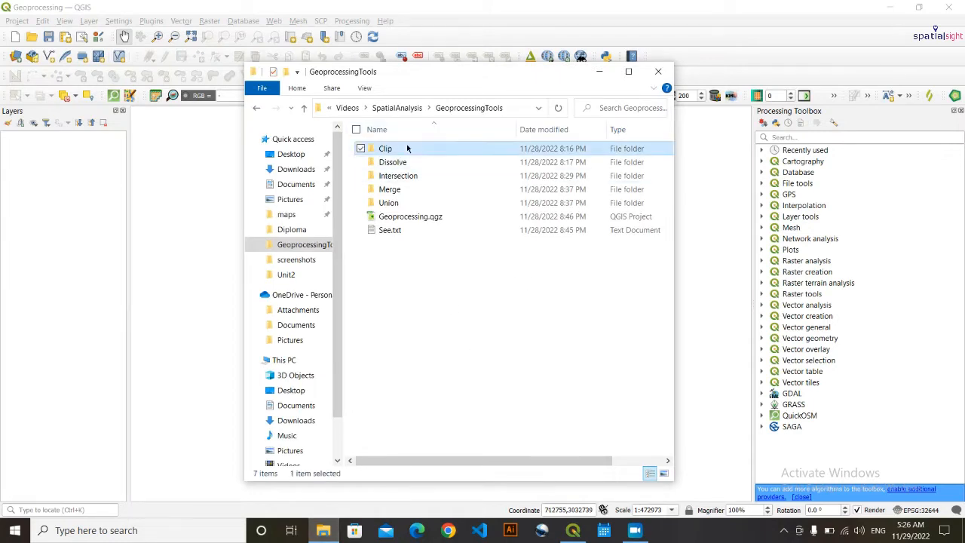
double_click(407, 150)
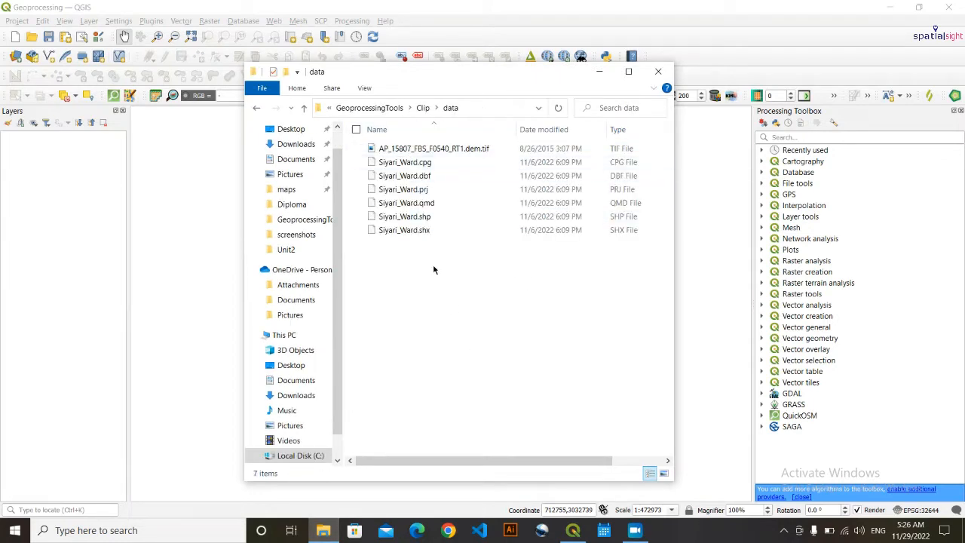
left_click(475, 150)
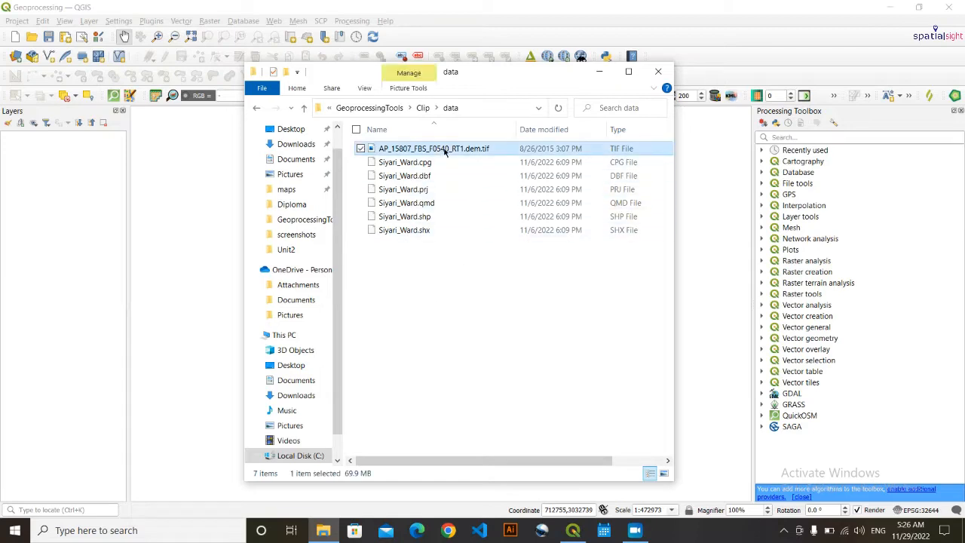
left_click_drag(489, 150, 40, 237)
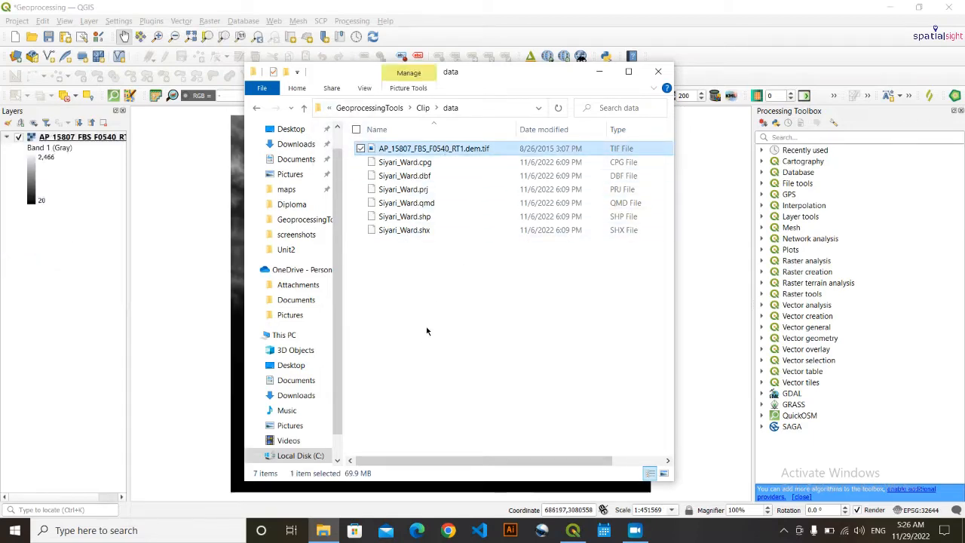
- Load the Siyari_Ward.shp boundary shapefile into QGIS as well
left_click(513, 264)
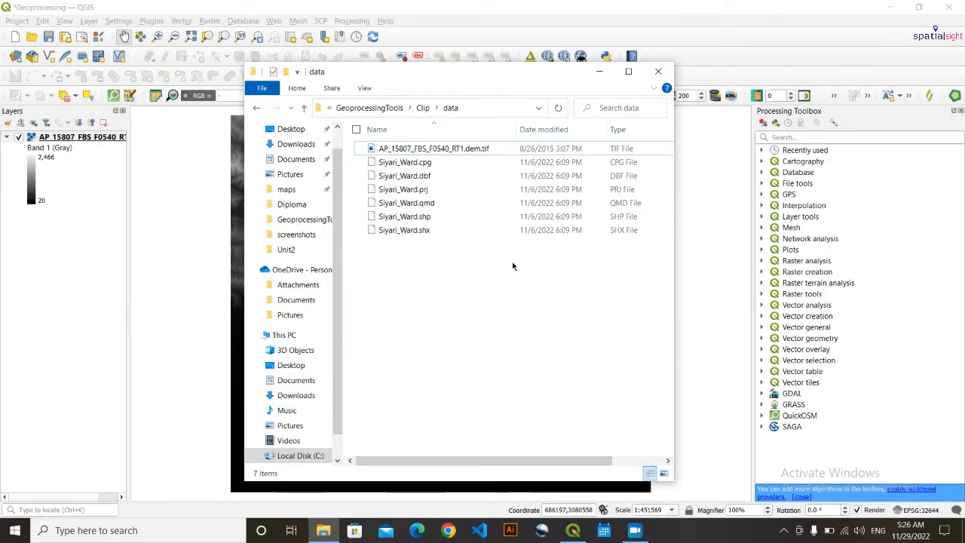
left_click(446, 218)
left_click_drag(503, 216, 37, 309)
left_click(598, 71)
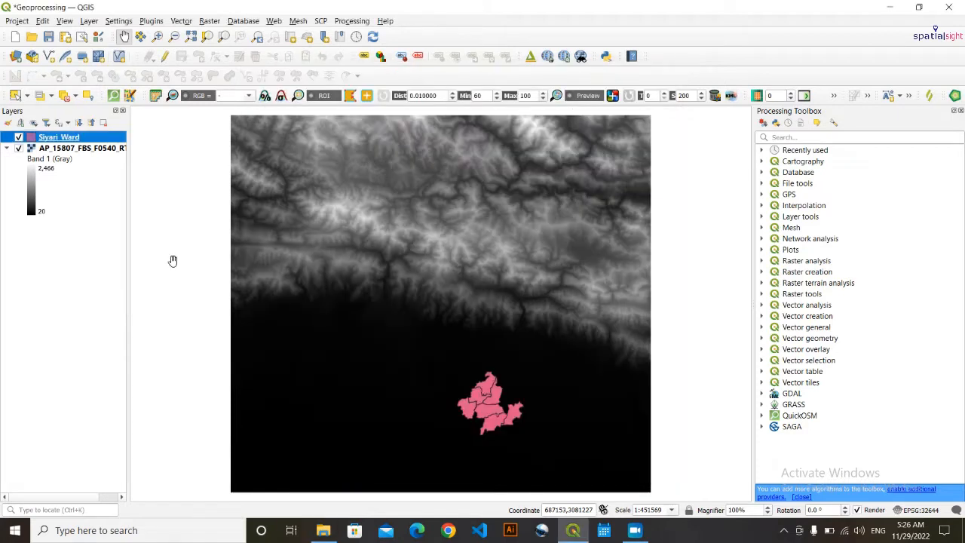
mouse_move(370, 327)
left_mouse_down()
mouse_move(366, 304)
mouse_move(367, 316)
left_mouse_up()
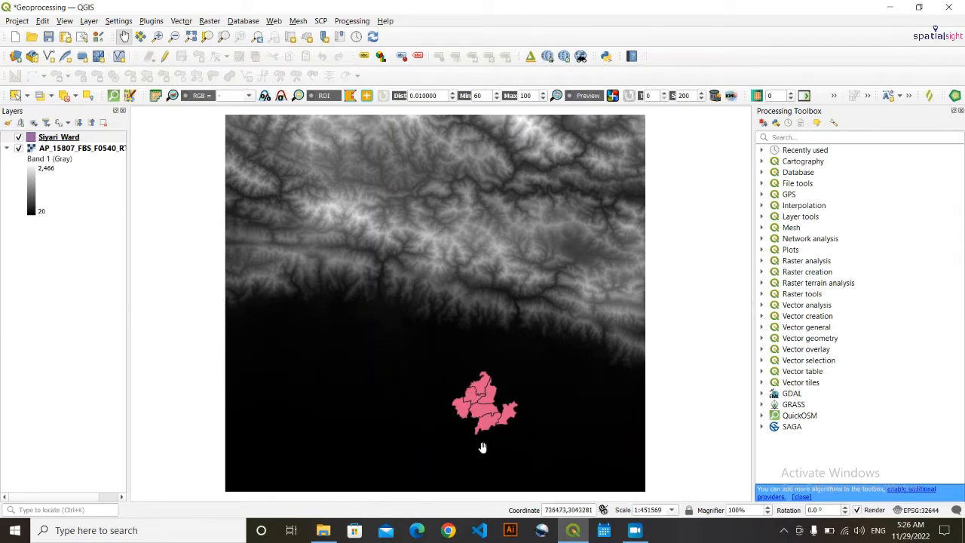
scroll(452, 413, "up", 2)
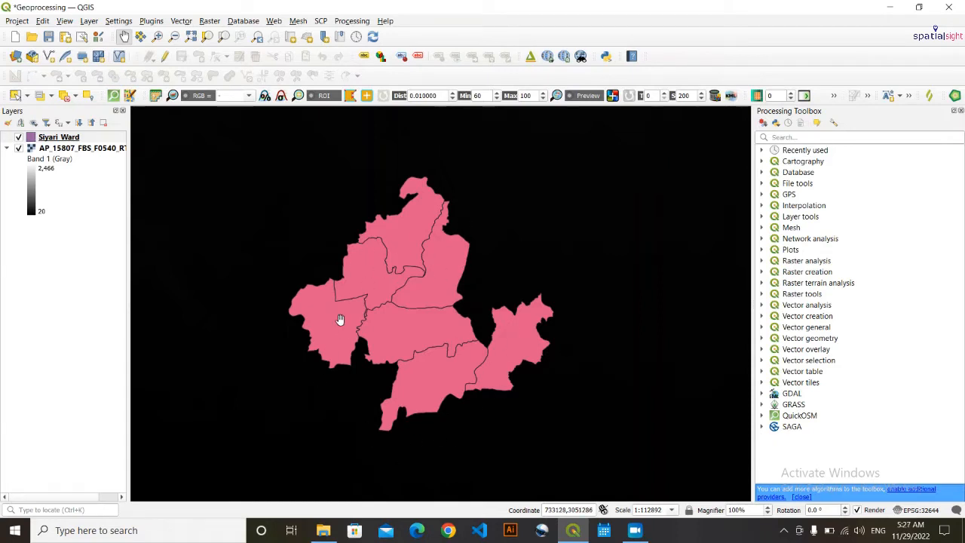
scroll(396, 297, "down", 1)
scroll(395, 296, "down", 1)
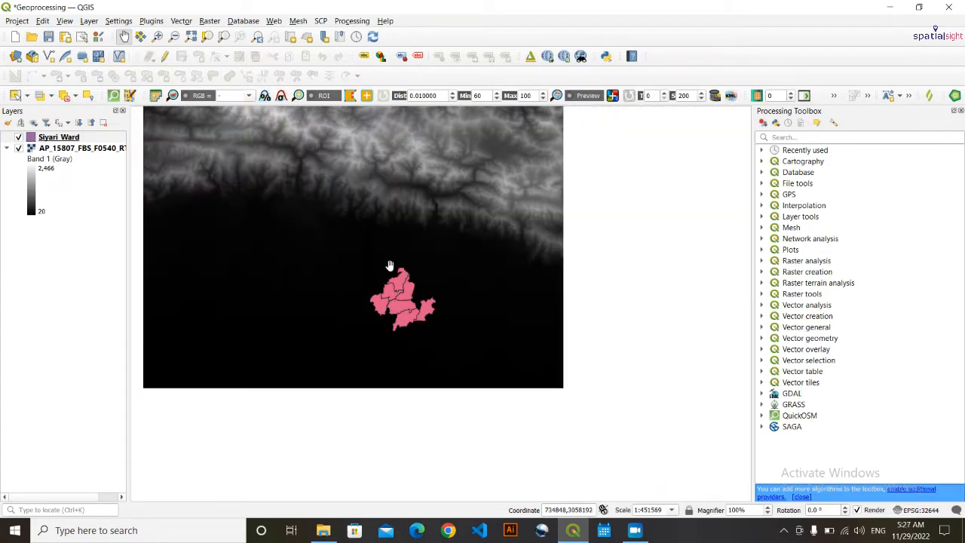
scroll(404, 309, "up", 1)
scroll(404, 309, "up", 1)
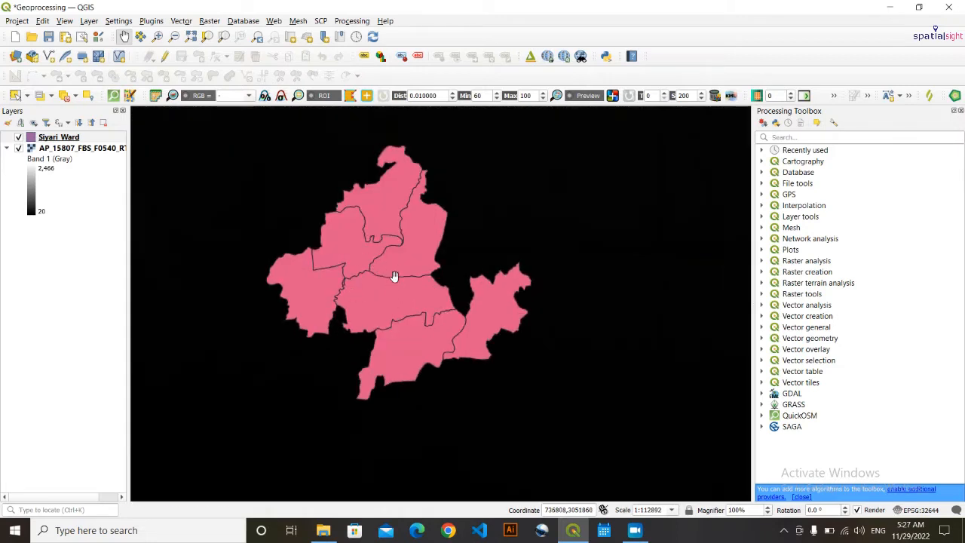
left_click_drag(394, 276, 427, 321)
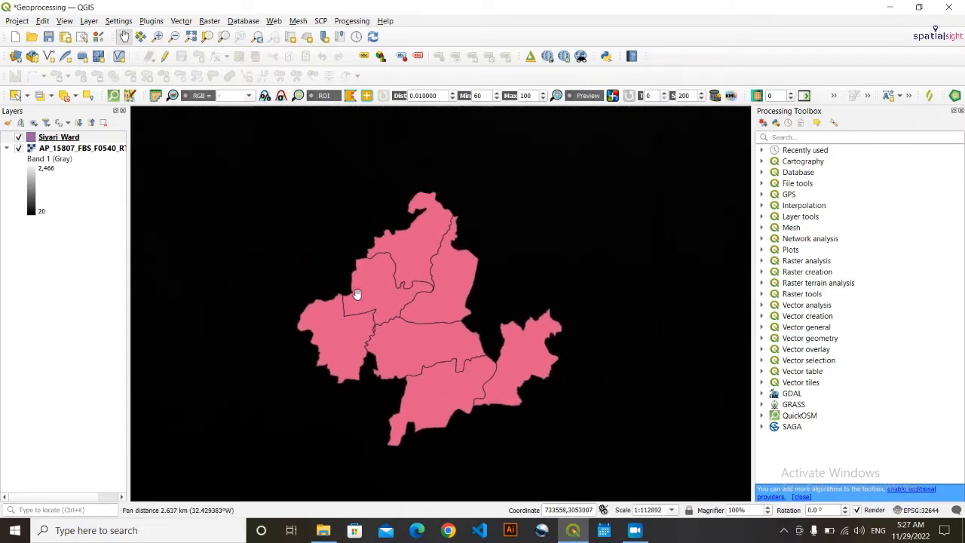
left_click_drag(356, 295, 356, 271)
scroll(356, 271, "down", 2)
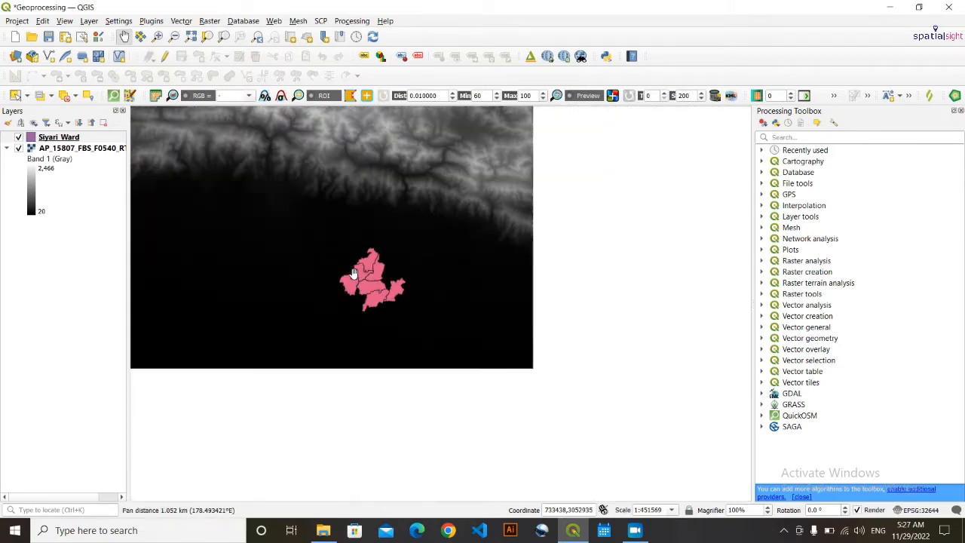
scroll(355, 272, "up", 1)
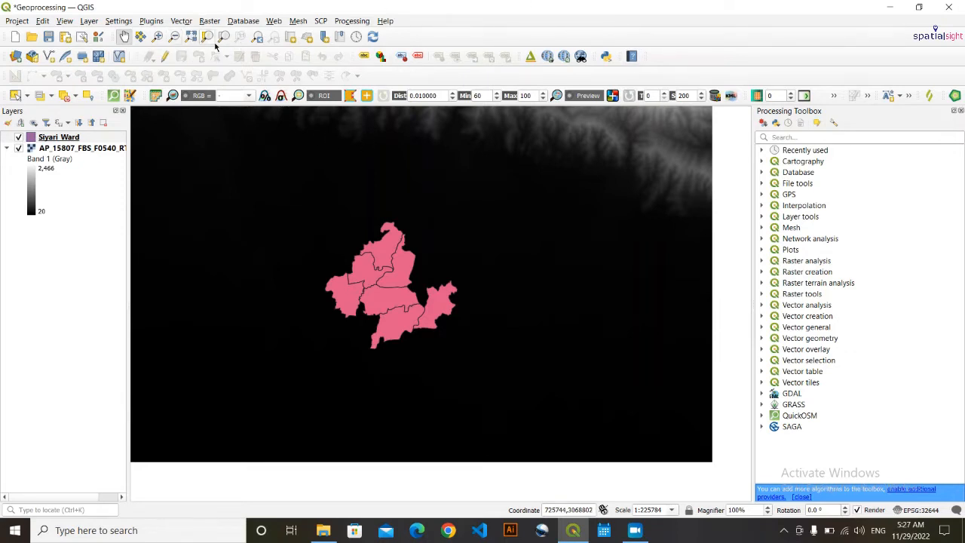
- Open Clip Raster by Mask Layer with the DEM as input and Siyari_Ward as mask
left_click(210, 21)
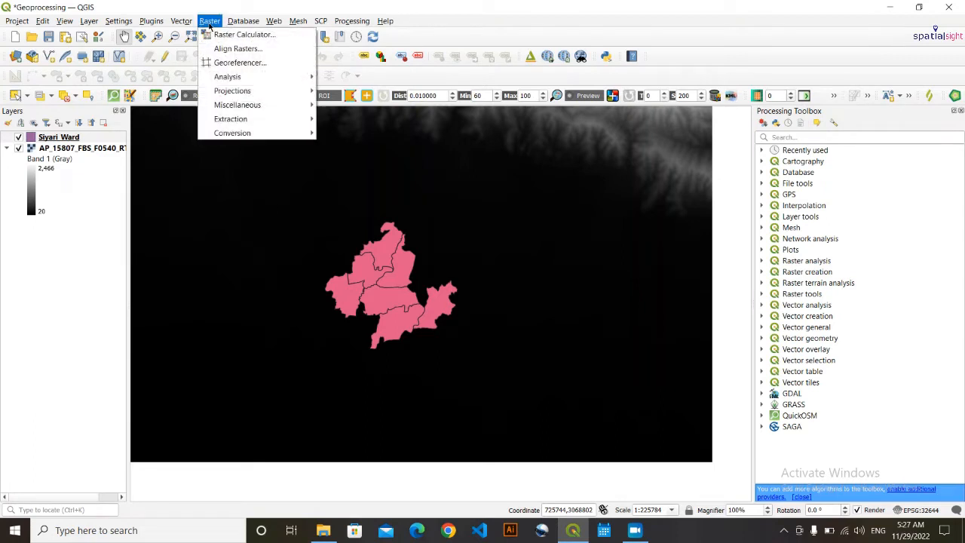
mouse_move(301, 123)
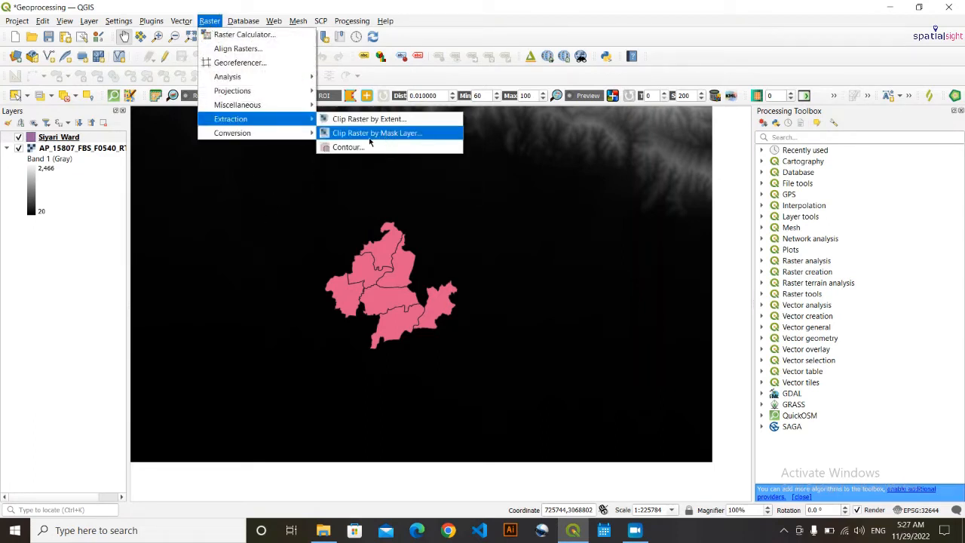
left_click(413, 133)
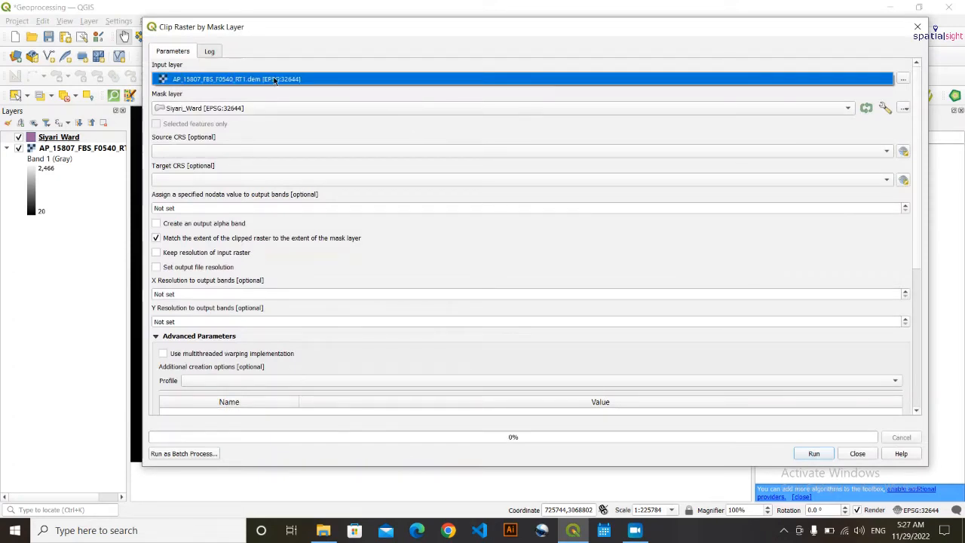
left_click(204, 80)
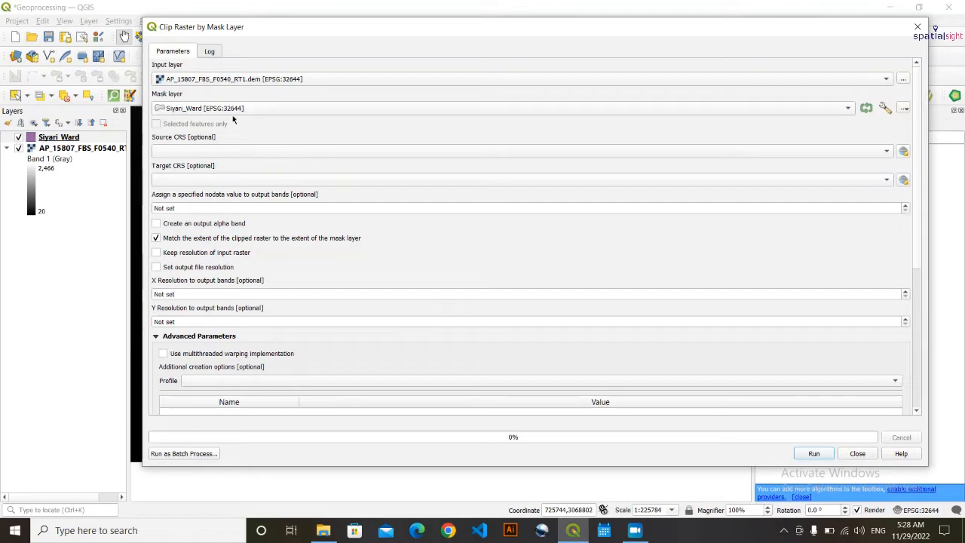
left_click(221, 110)
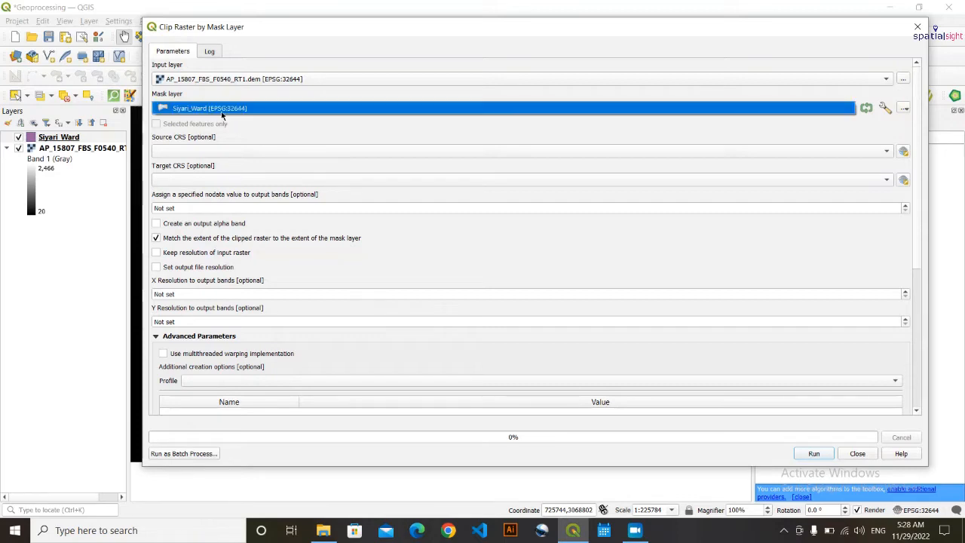
left_click(221, 110)
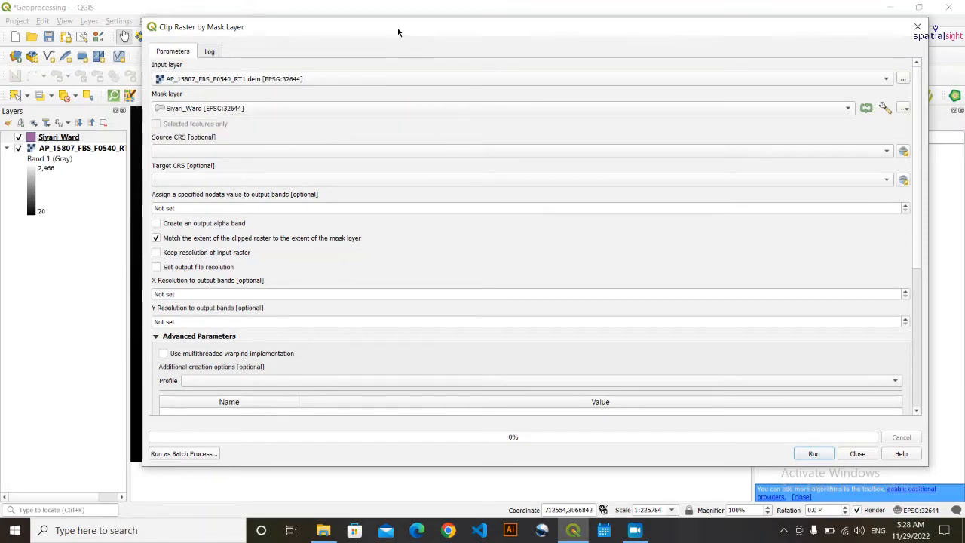
- Set the target CRS to Project CRS EPSG:32644 - WGS 84 / UTM zone 44N
left_click_drag(398, 32, 368, 25)
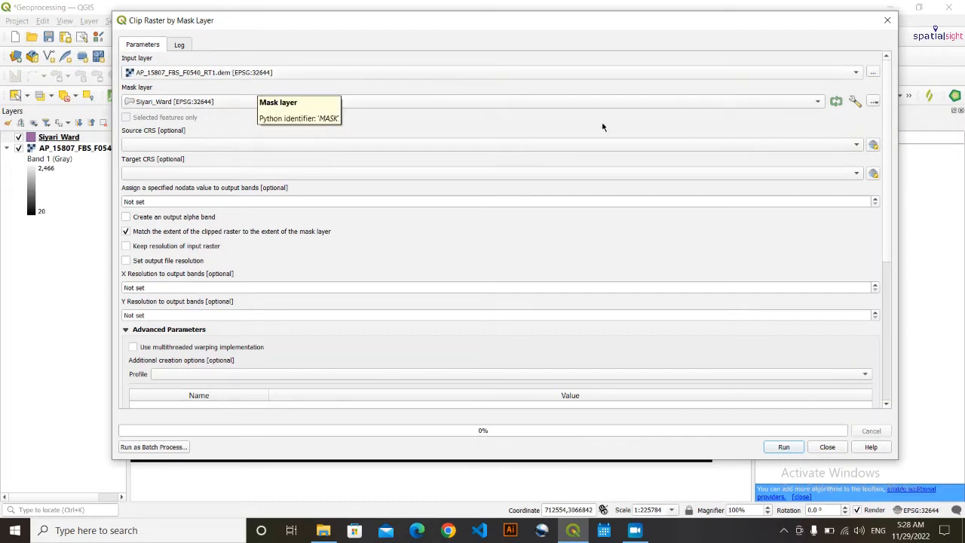
left_click(856, 174)
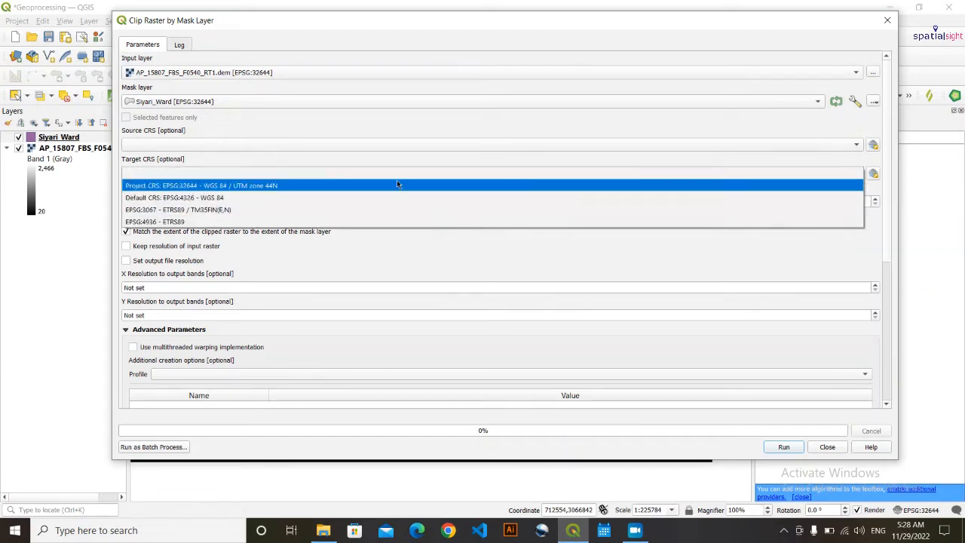
left_click(264, 185)
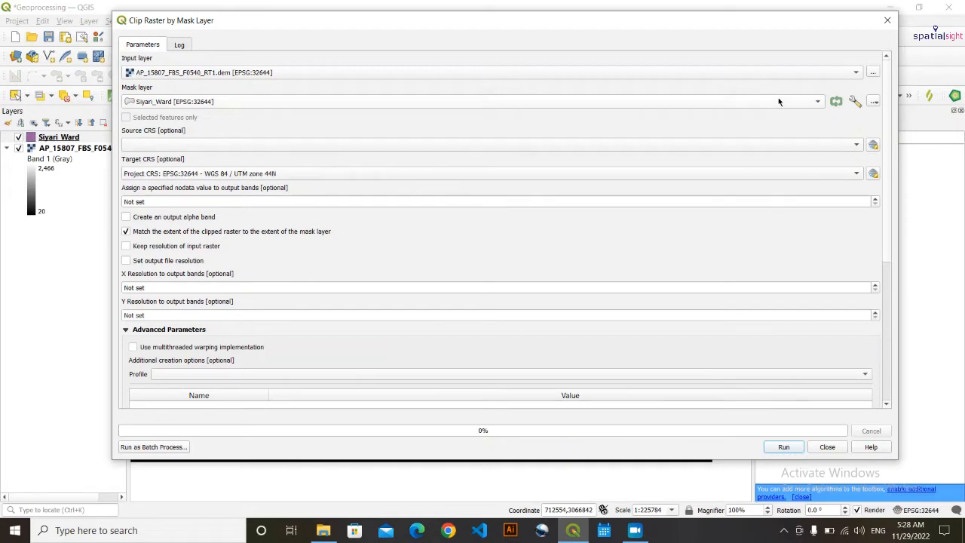
left_click(873, 174)
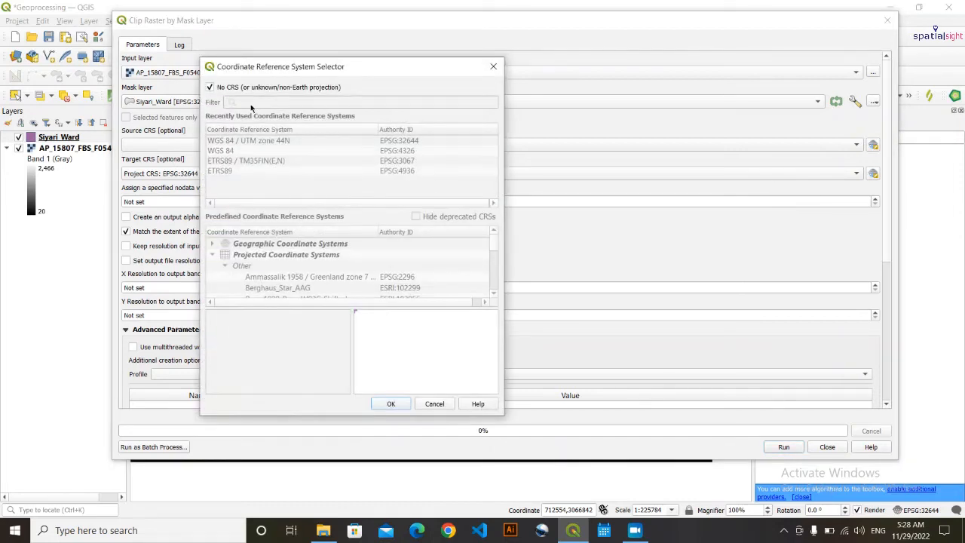
left_click(495, 68)
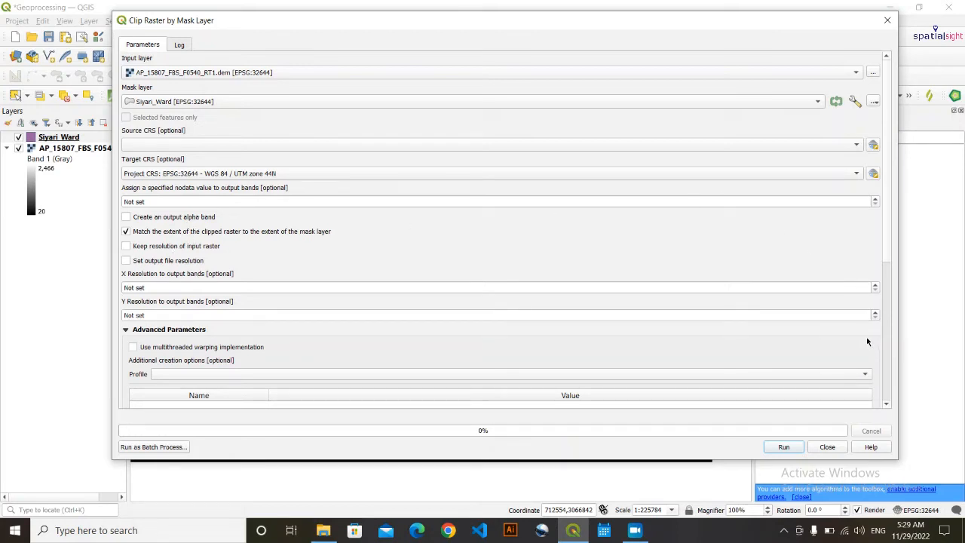
- Choose to save the clipped output to a file in GeoprocessingTools\Clip\output
scroll(860, 346, "down", 1)
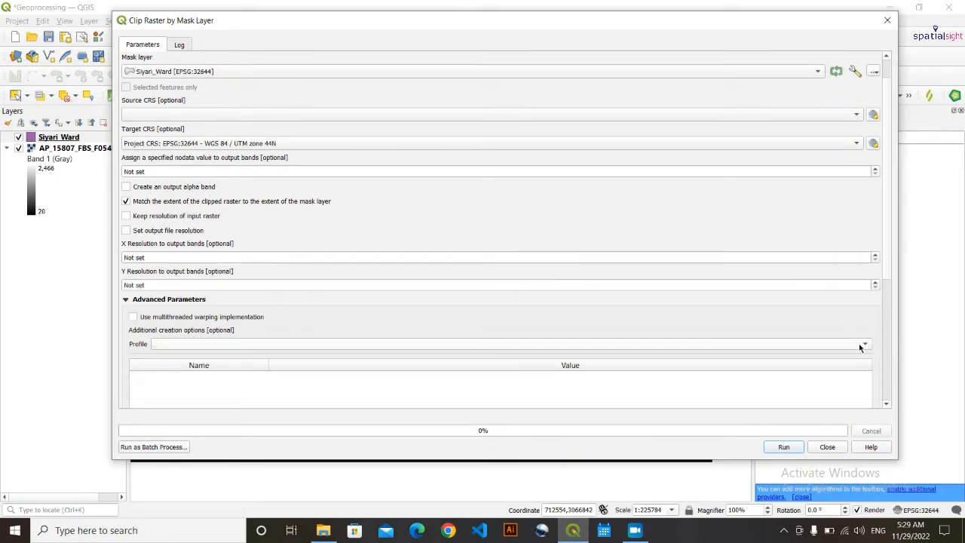
scroll(875, 363, "down", 7)
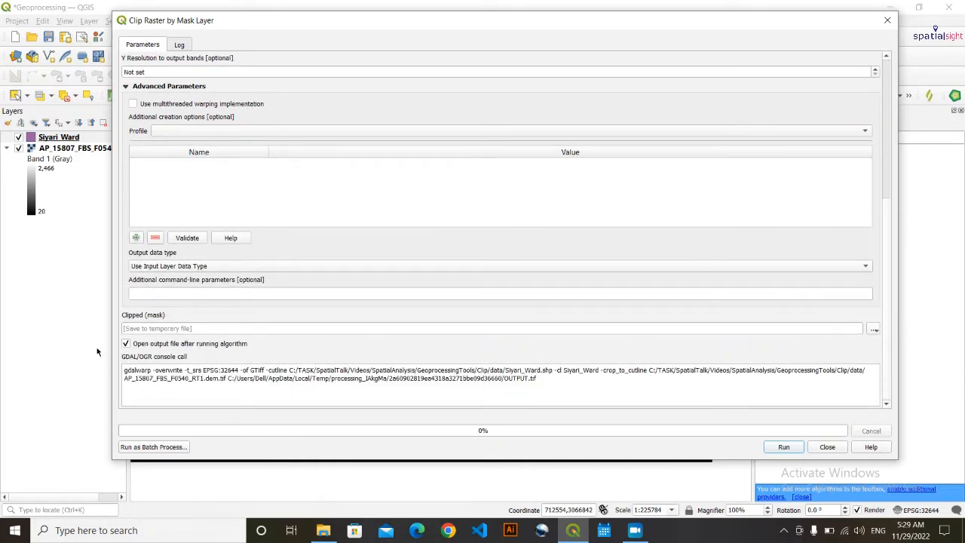
left_click(877, 330)
left_click(871, 305)
left_click(872, 332)
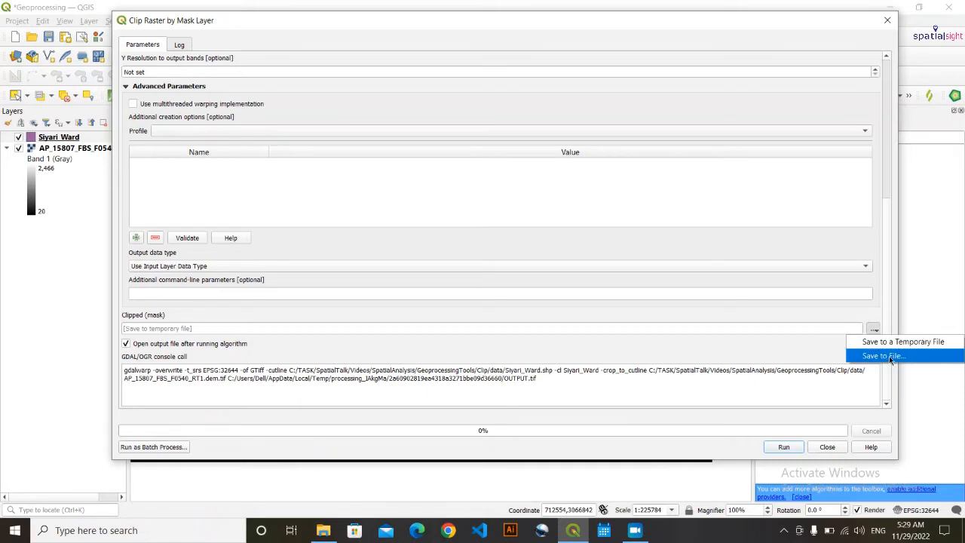
left_click(890, 359)
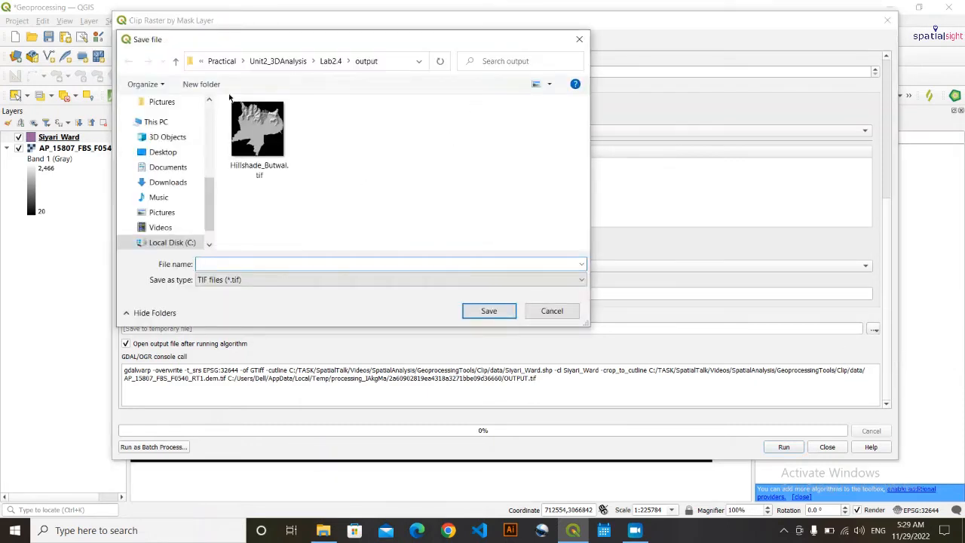
left_click(278, 61)
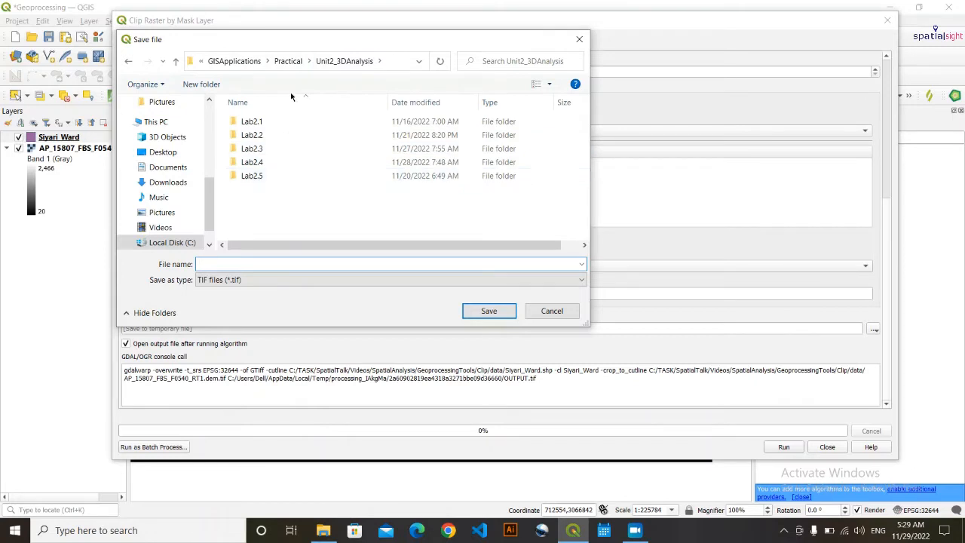
left_click(290, 61)
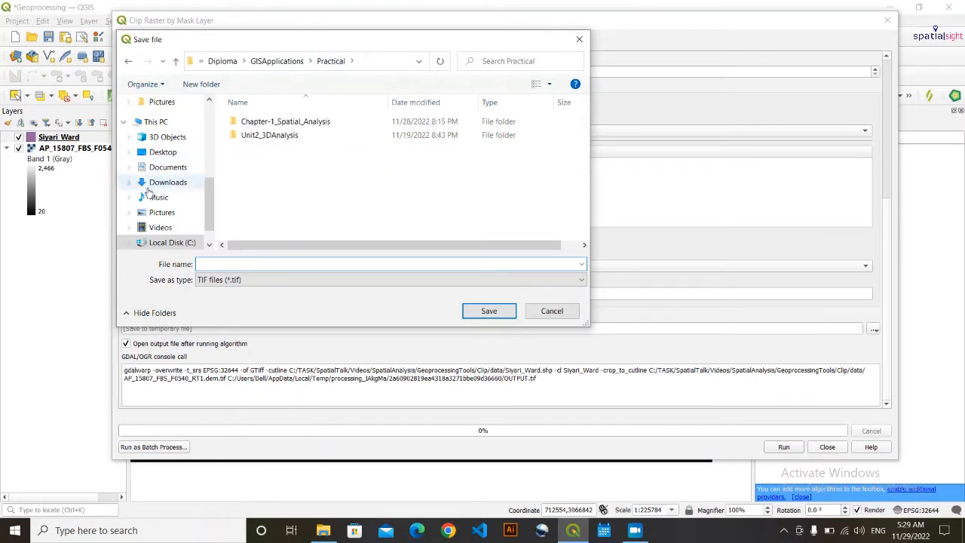
scroll(148, 192, "up", 4)
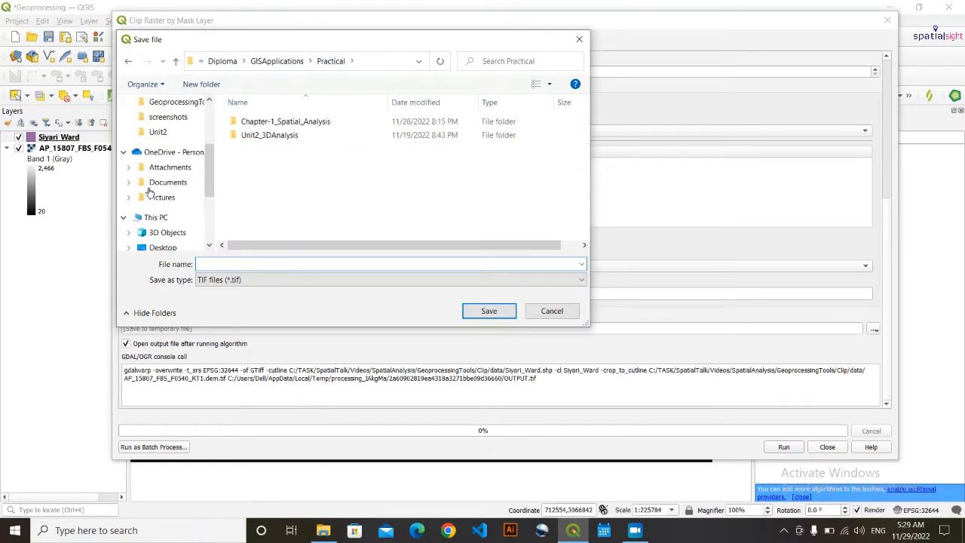
left_click(163, 132)
left_click(184, 148)
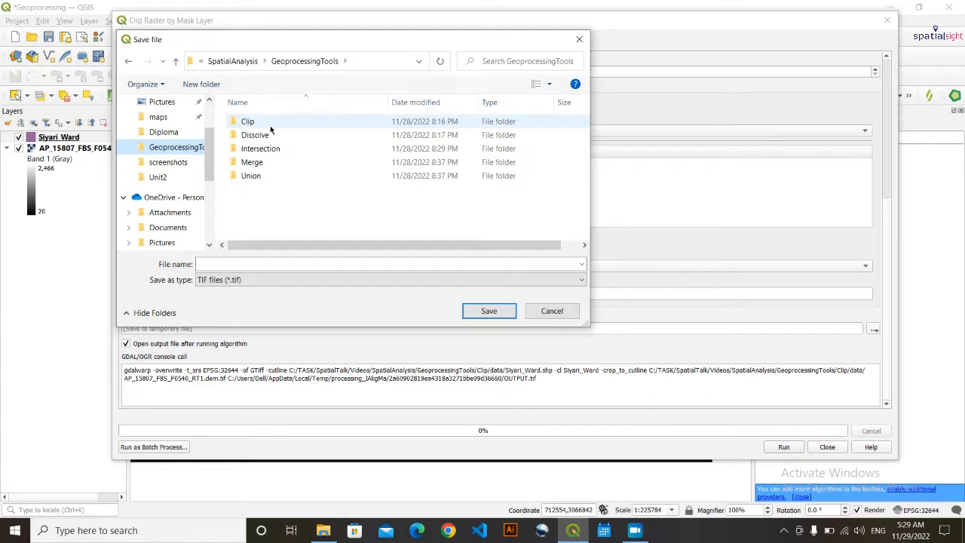
double_click(270, 126)
double_click(269, 136)
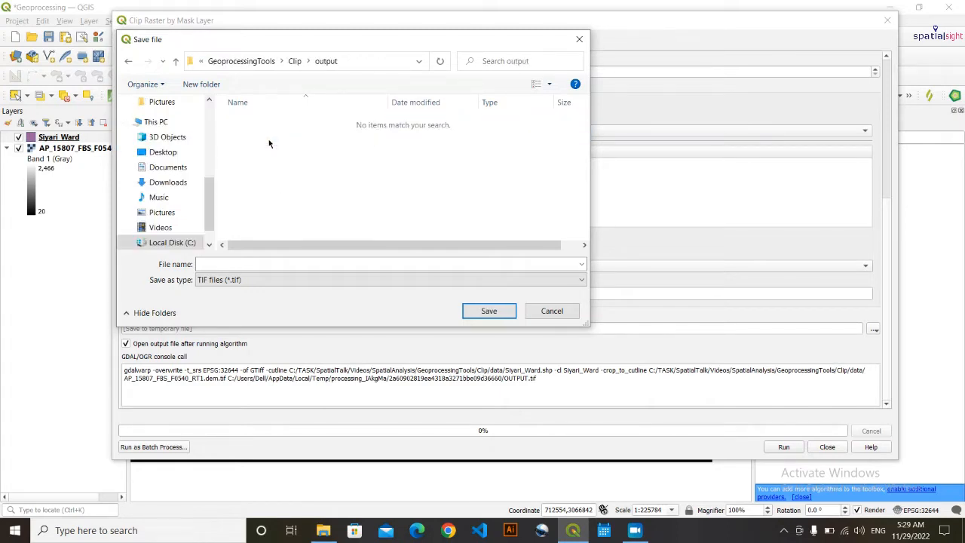
- Name the output Clip_Siyari, keep the TIF format, and save
left_click(277, 263)
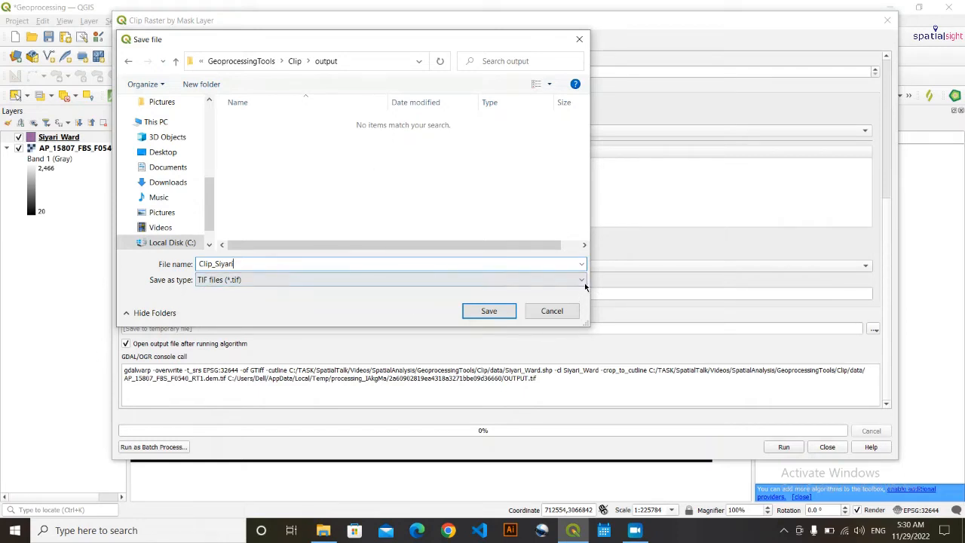
key("Tab")
left_click(581, 279)
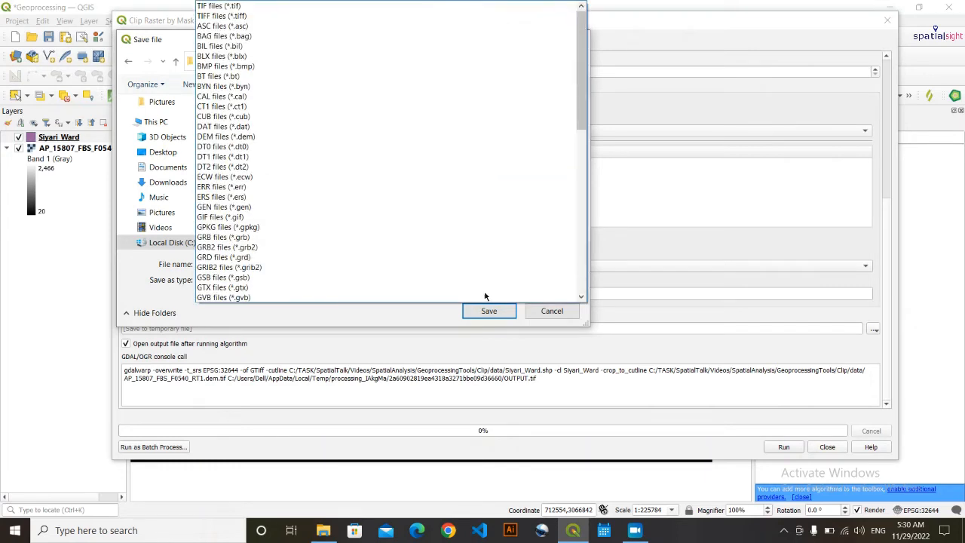
left_click(392, 321)
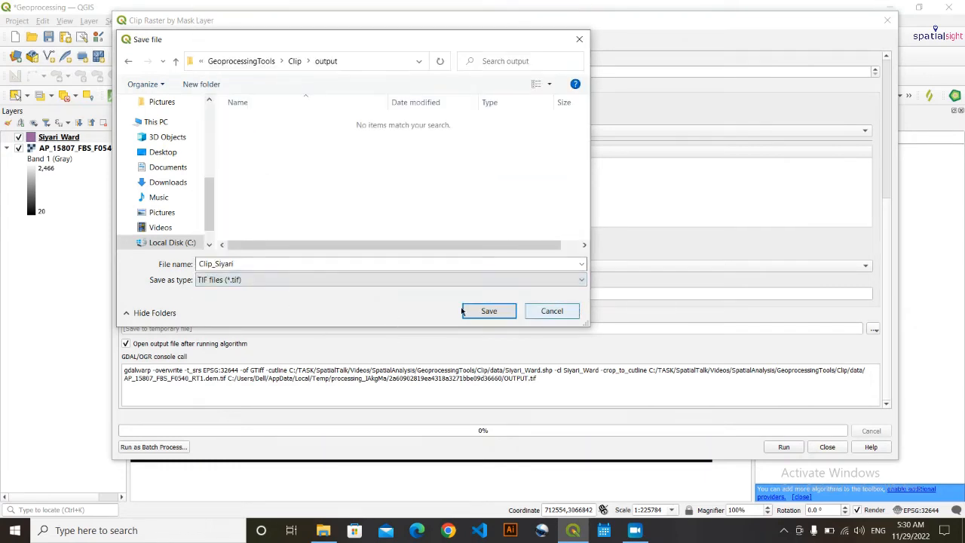
left_click(491, 310)
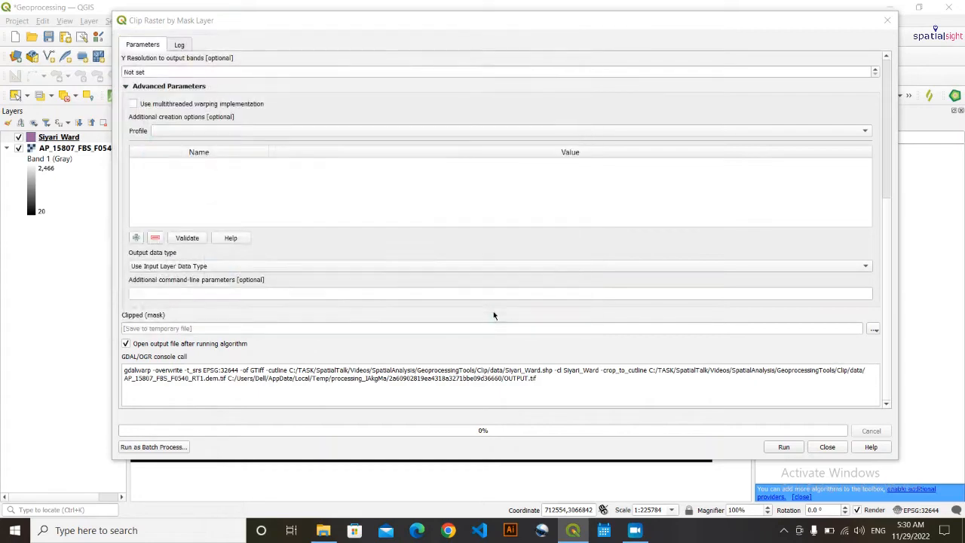
- Run the clip, hide Siyari_Ward and the DEM, and zoom to the Clip_Siyari result
left_click(783, 447)
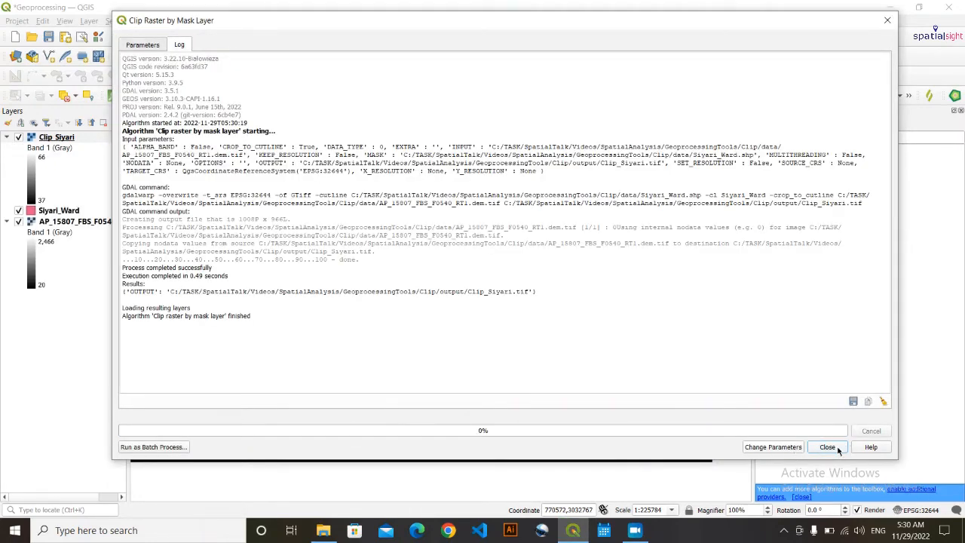
left_click(827, 447)
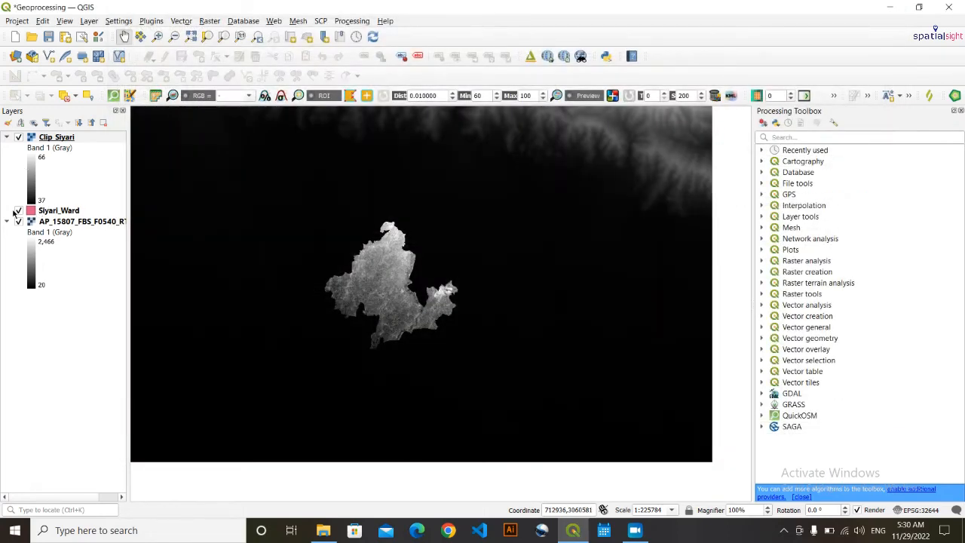
left_click(18, 212)
left_click(18, 222)
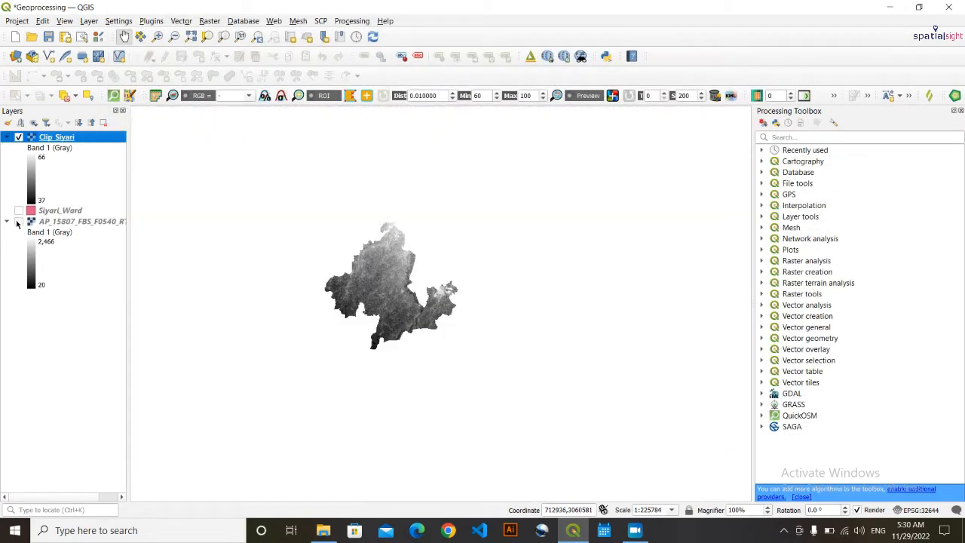
right_click(51, 144)
left_click(83, 144)
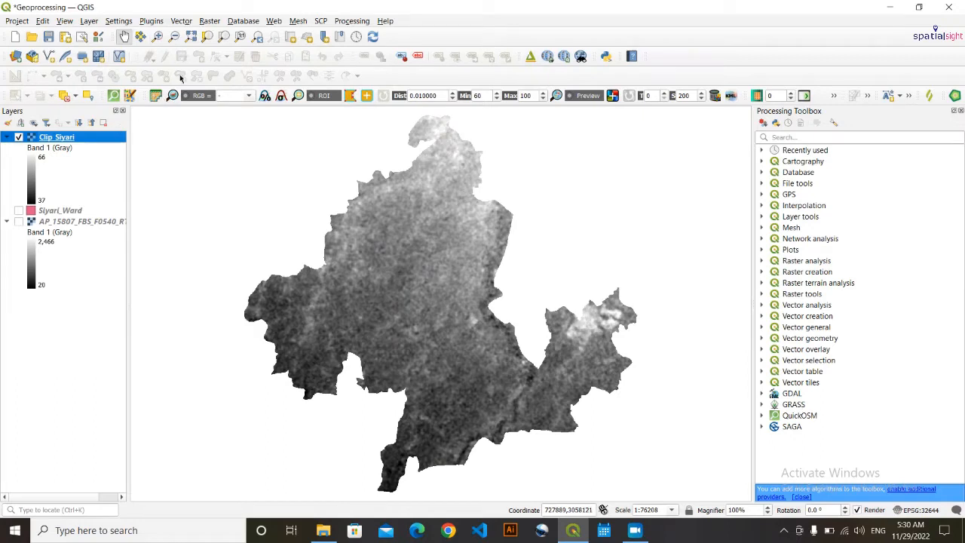
left_click(212, 22)
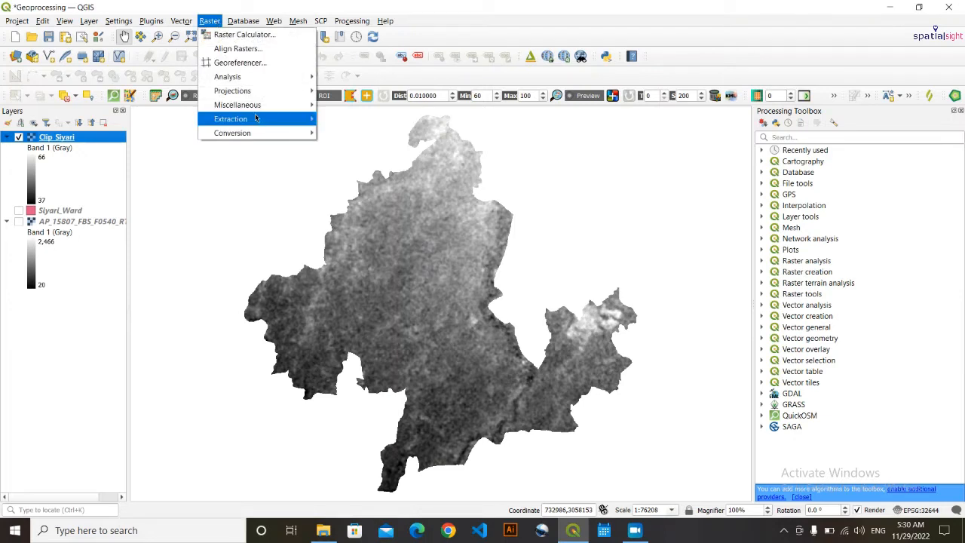
mouse_move(294, 133)
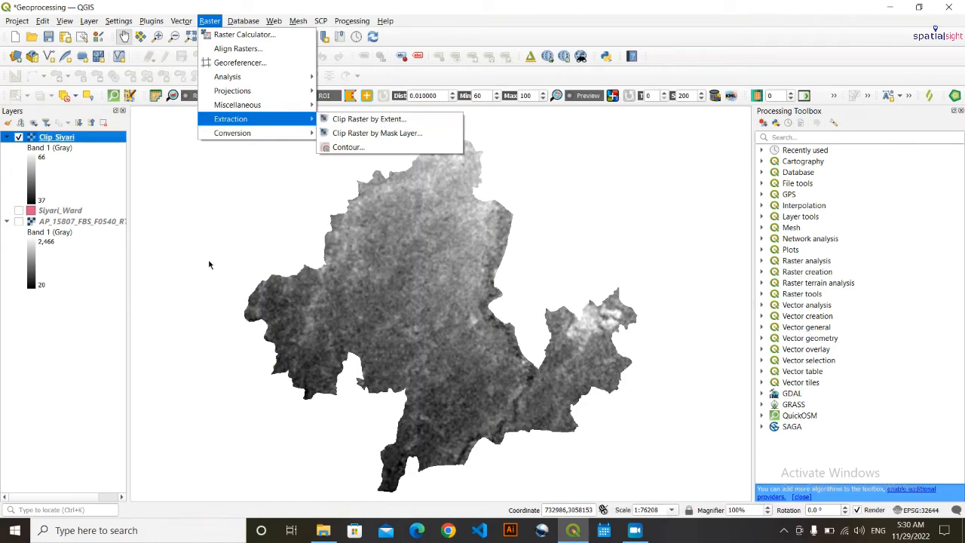
key("Escape")
key("Escape")
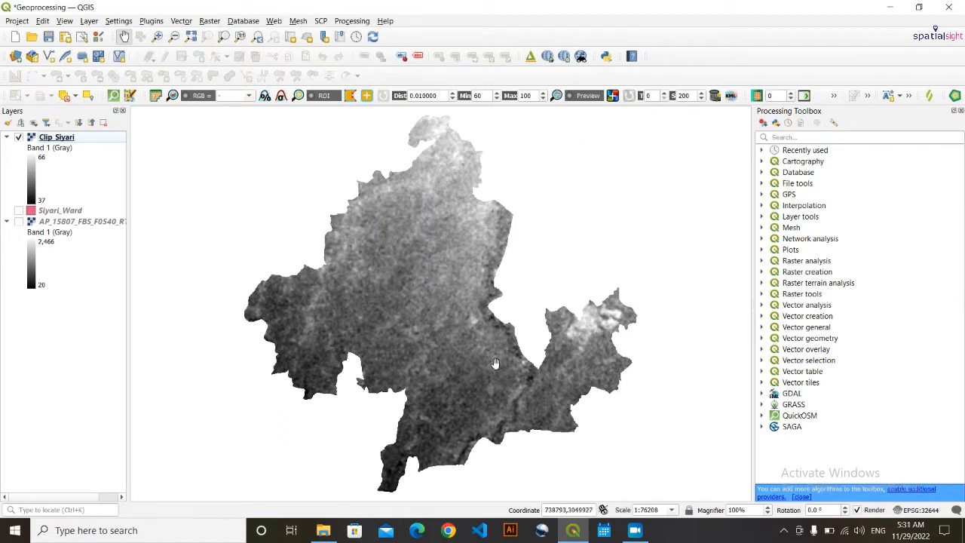
left_click_drag(486, 369, 484, 370)
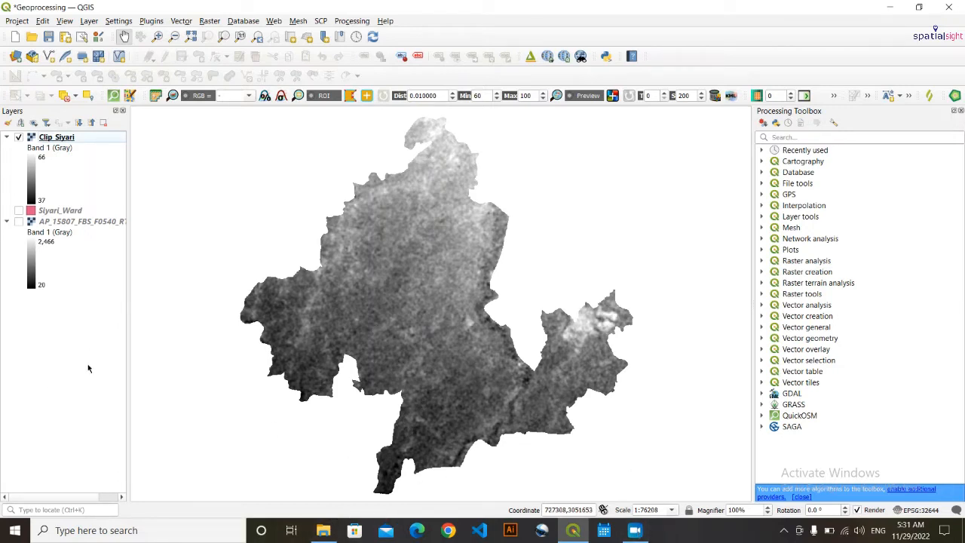
- Remove all three layers from the project
left_click_drag(37, 318, 27, 129)
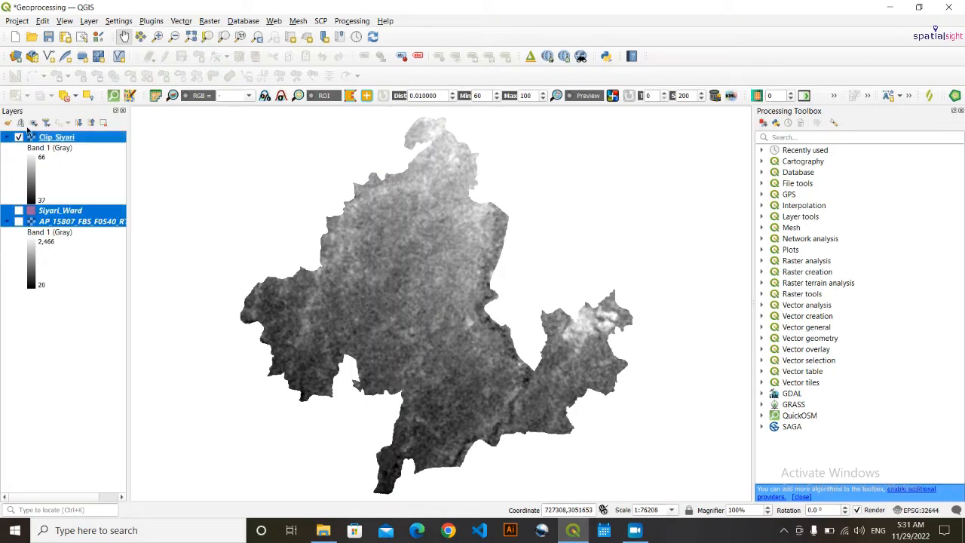
right_click(58, 143)
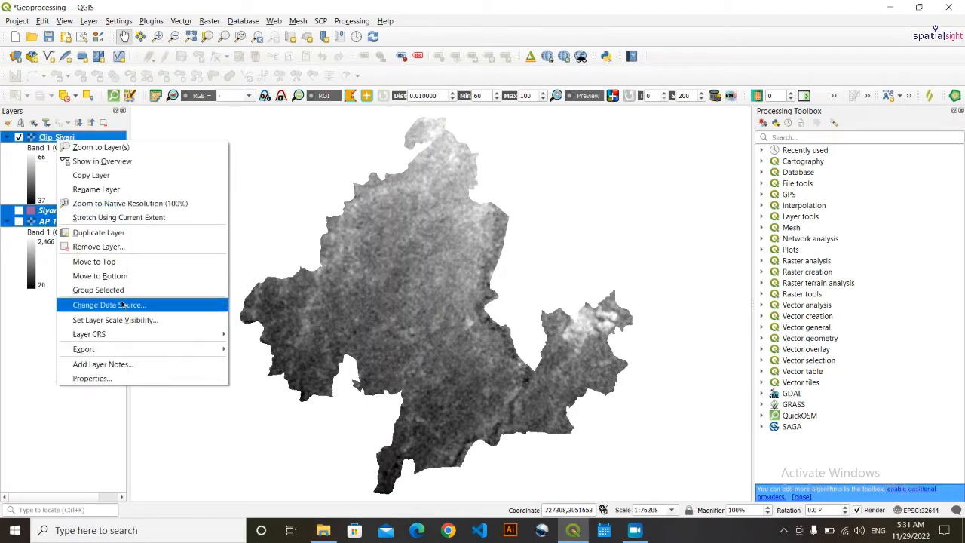
left_click(114, 253)
key("Return")
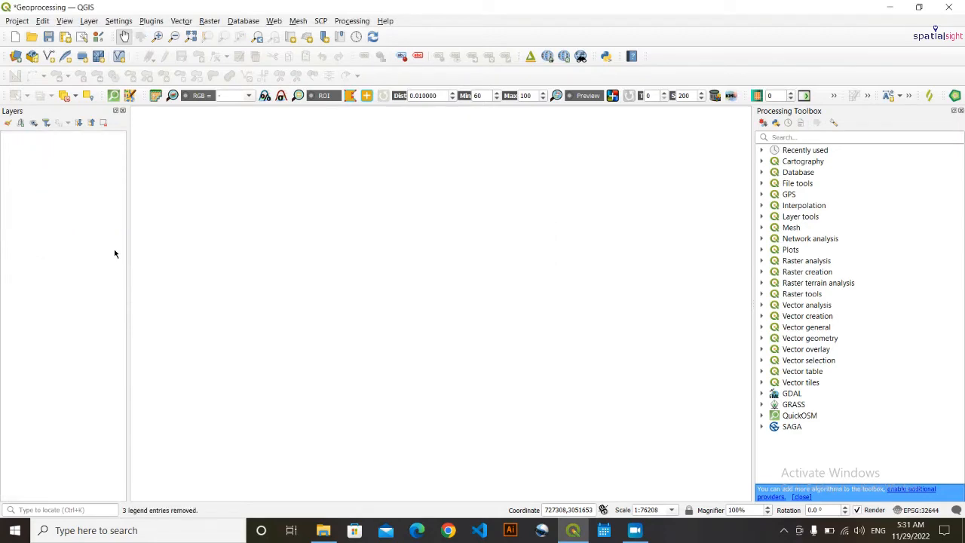
- Load Rupandehi1.shp from GeoprocessingTools\Dissolve\data into the QGIS project
left_click(322, 530)
left_click(426, 357)
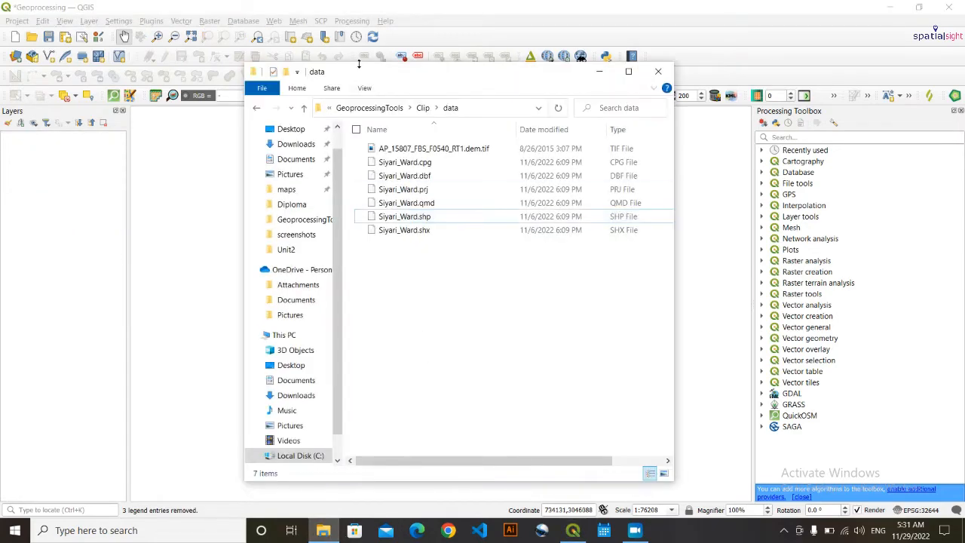
left_click(377, 107)
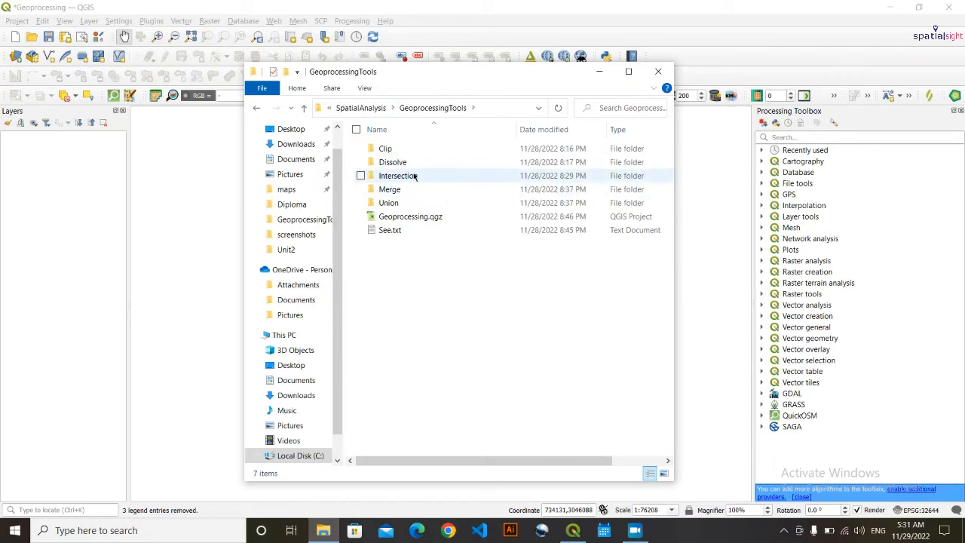
double_click(415, 162)
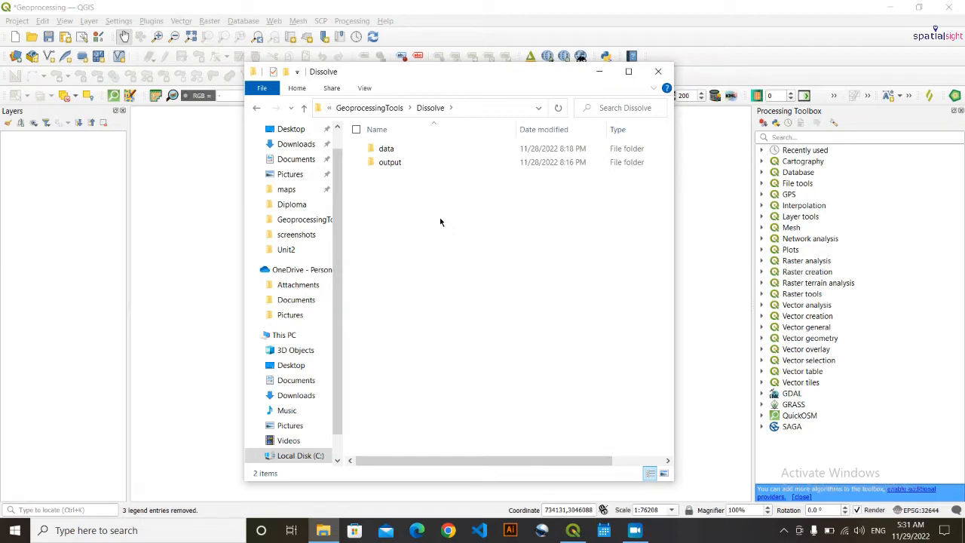
double_click(407, 148)
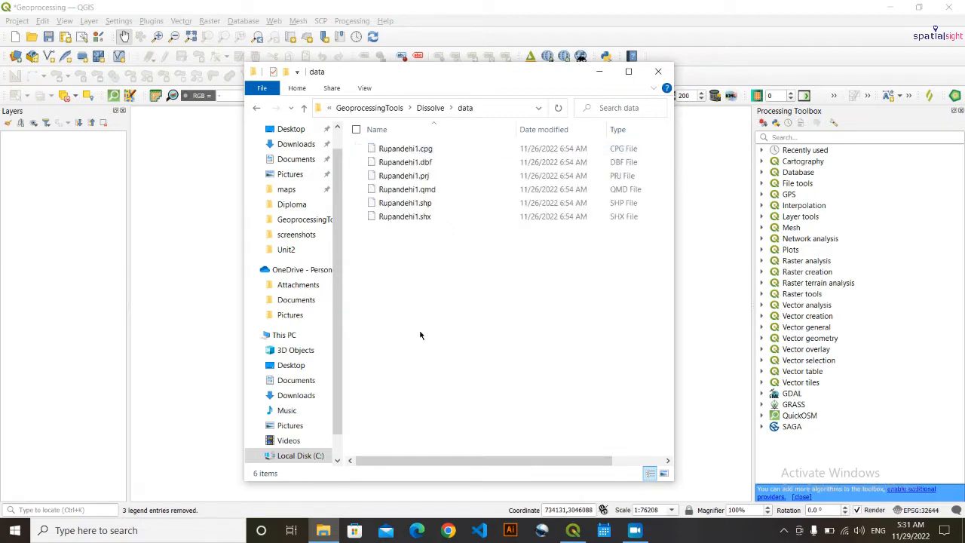
left_click(455, 202)
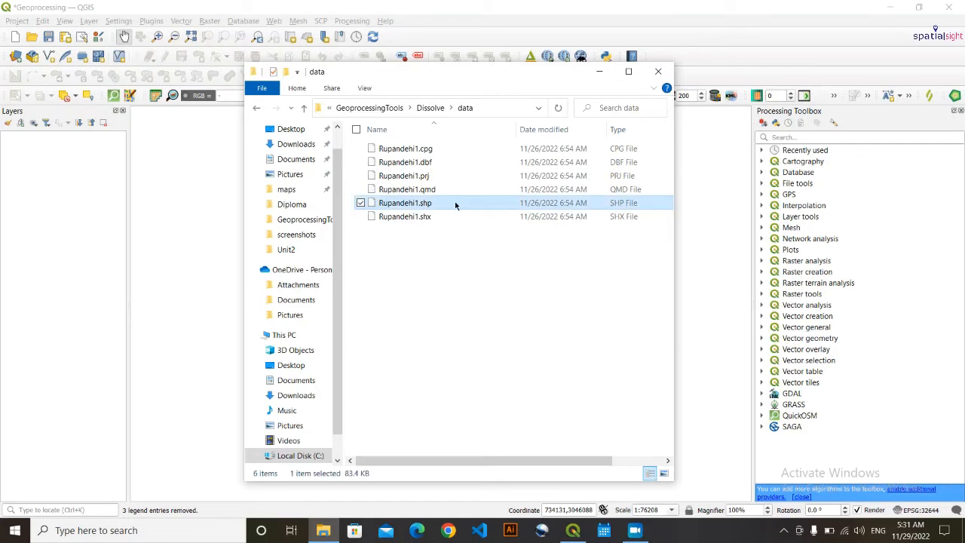
left_click_drag(440, 204, 37, 273)
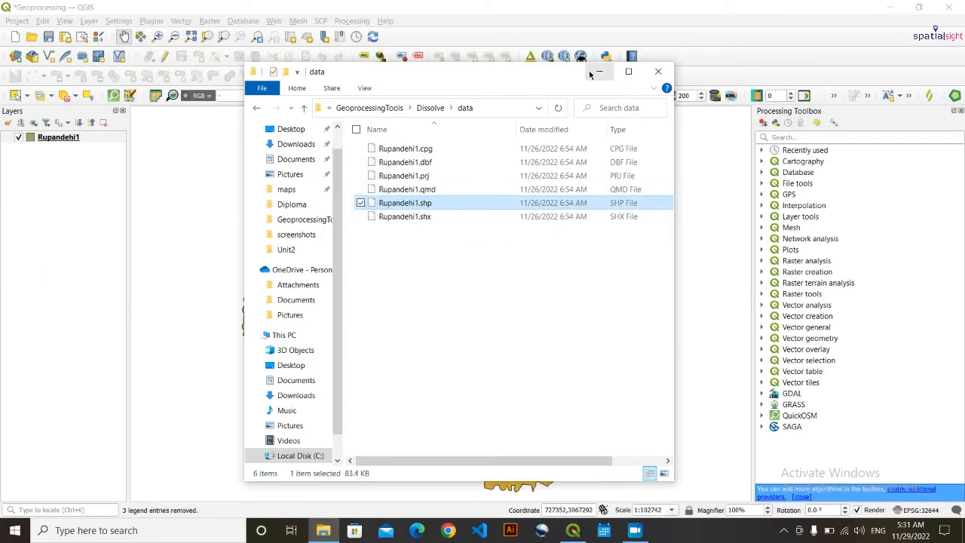
left_click(599, 71)
mouse_move(426, 361)
left_mouse_down()
mouse_move(411, 369)
mouse_move(423, 364)
left_mouse_up()
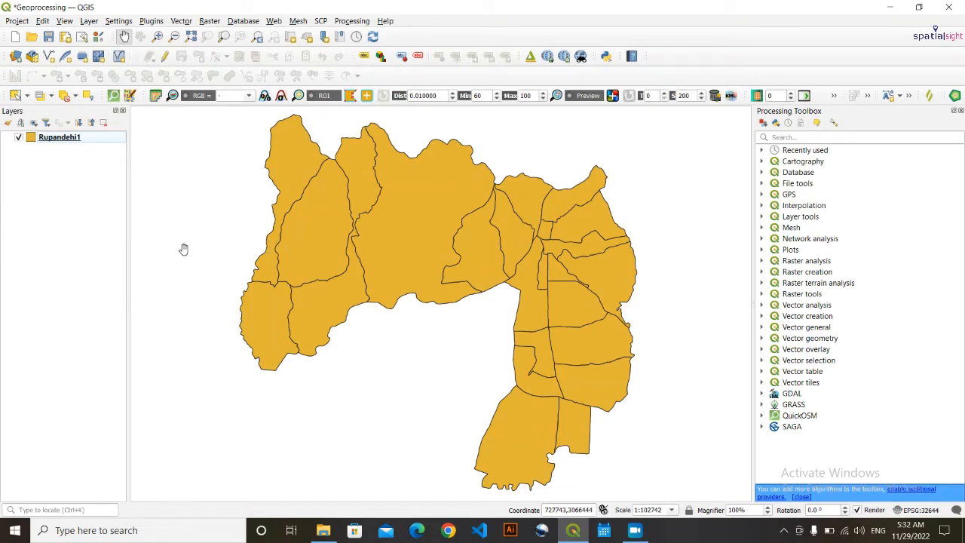
left_click_drag(315, 279, 306, 291)
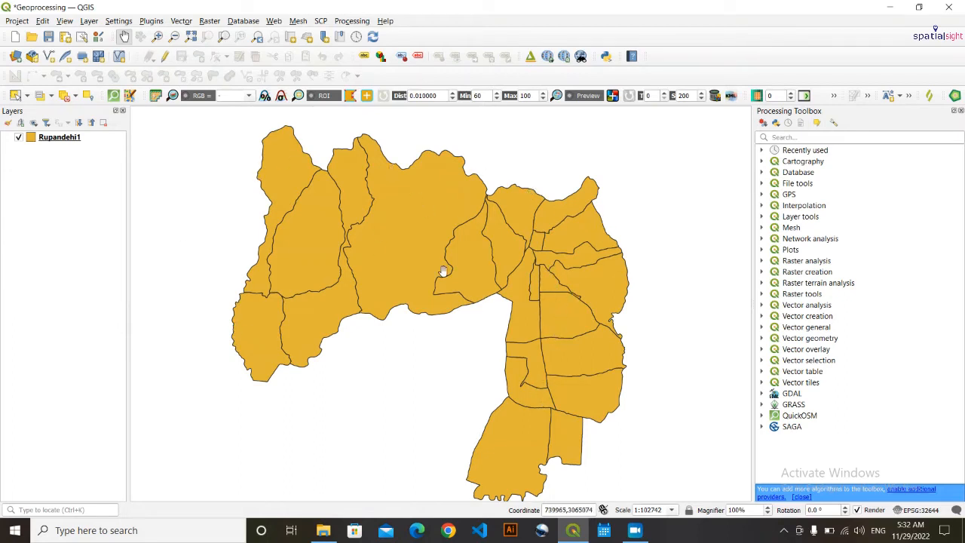
left_click(73, 140)
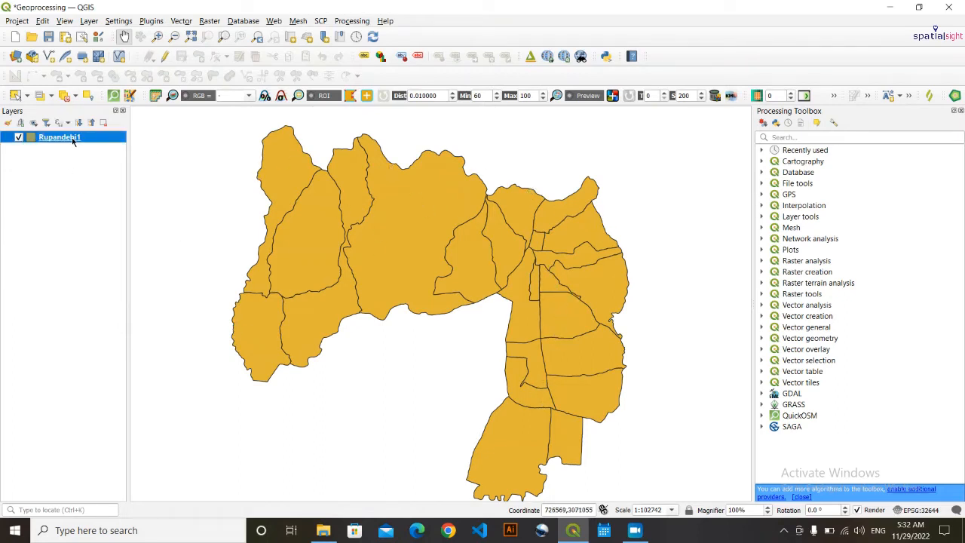
right_click(71, 140)
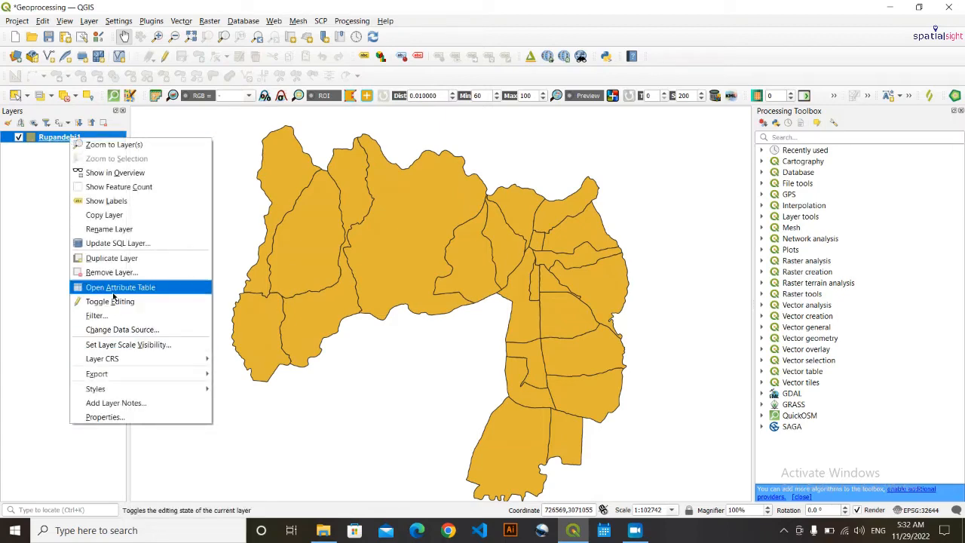
left_click(117, 290)
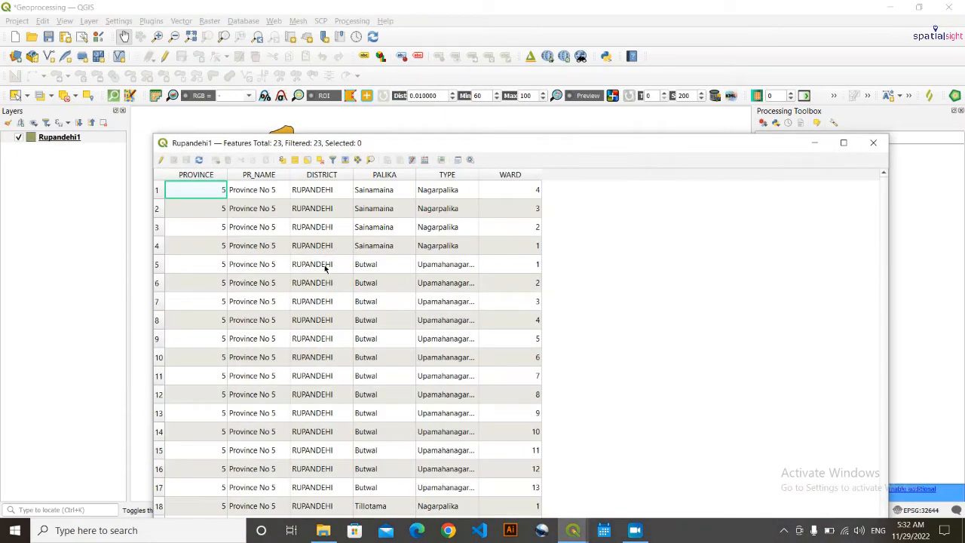
left_click_drag(706, 75, 702, 53)
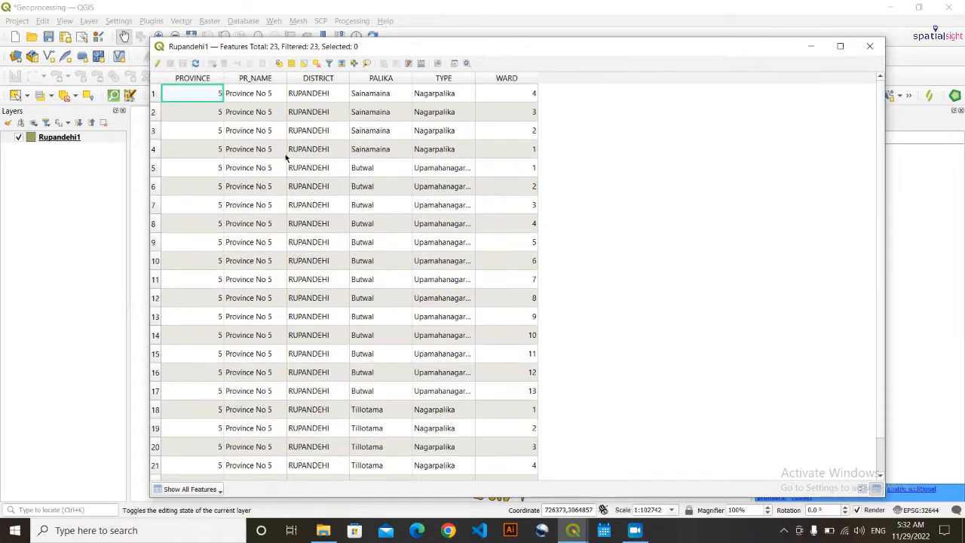
scroll(231, 158, "down", 1)
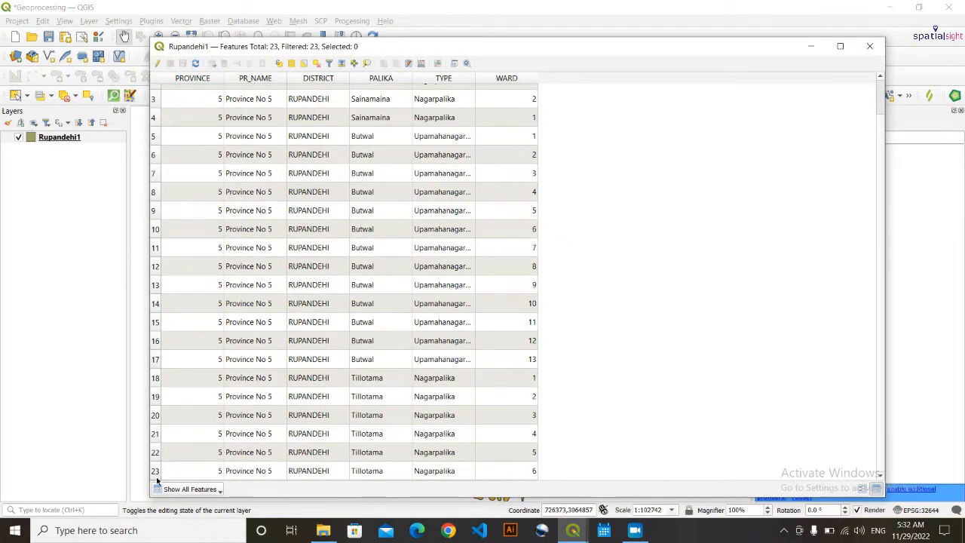
left_click(810, 46)
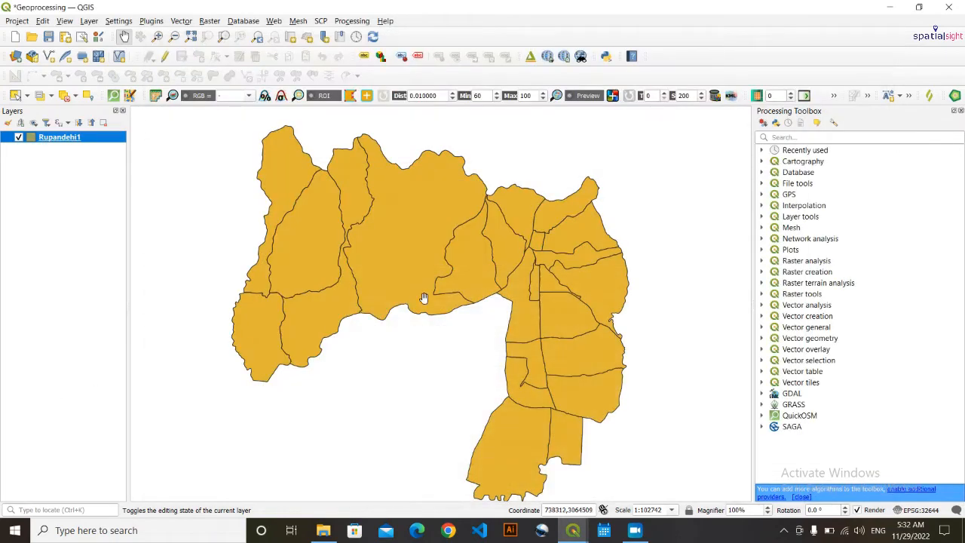
left_click_drag(420, 369, 424, 361)
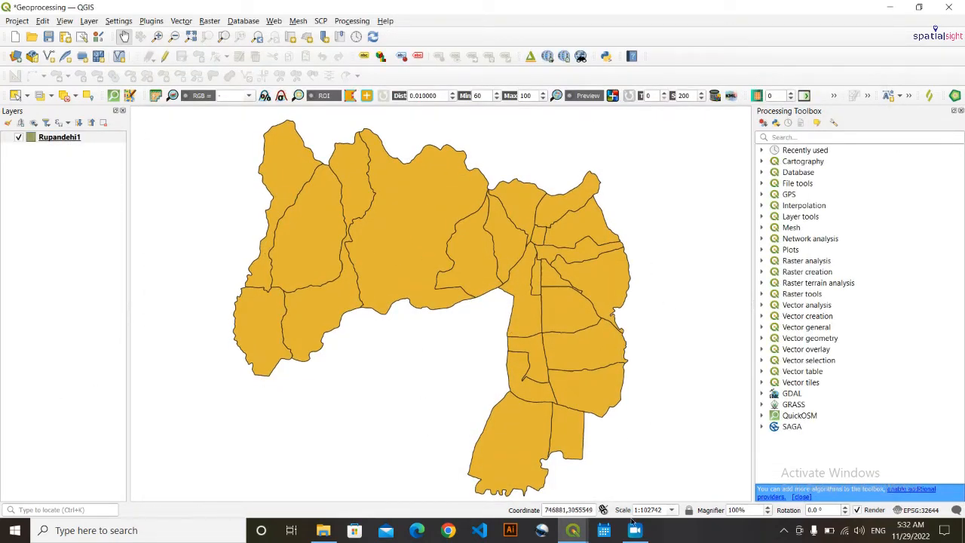
left_click(582, 533)
left_click(641, 468)
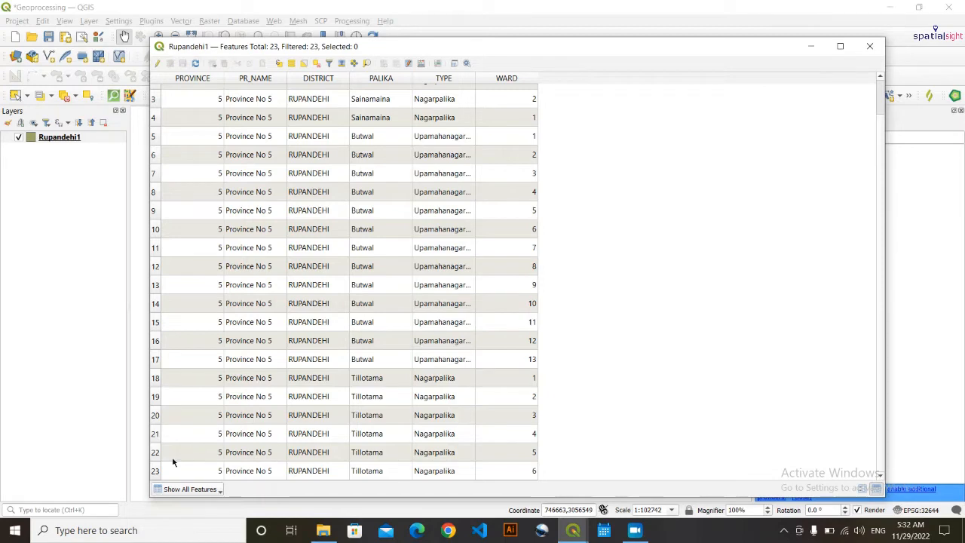
scroll(205, 407, "up", 1)
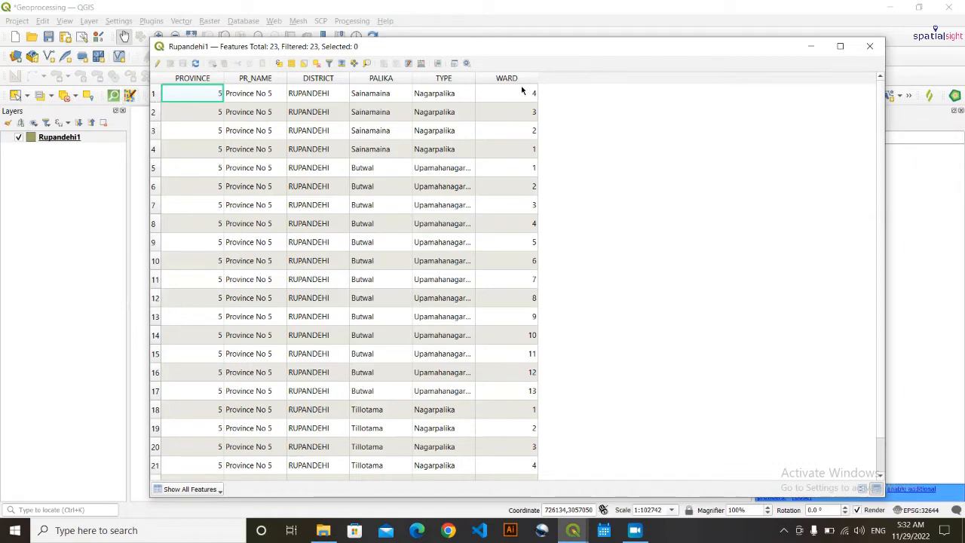
left_click(870, 44)
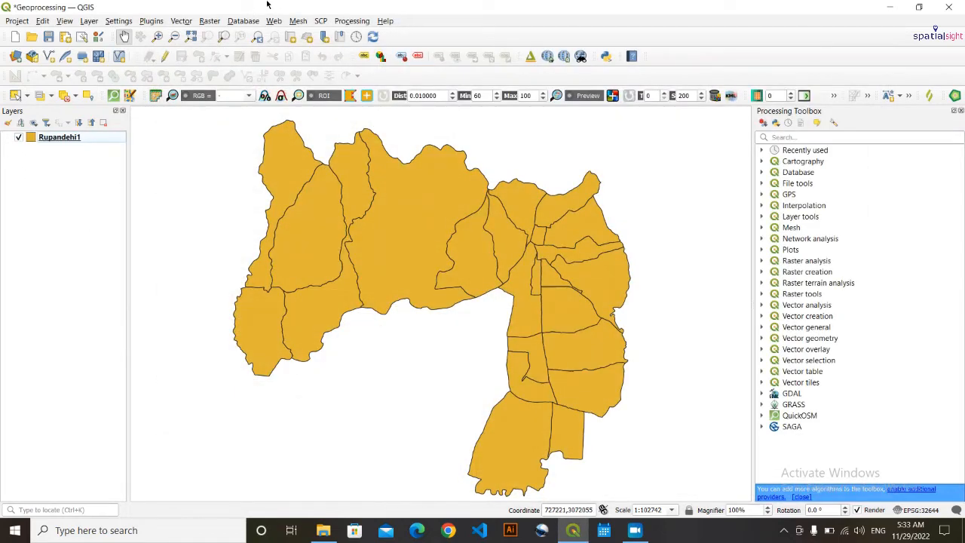
- Open the Dissolve tool from Vector > Geoprocessing Tools
left_click(209, 20)
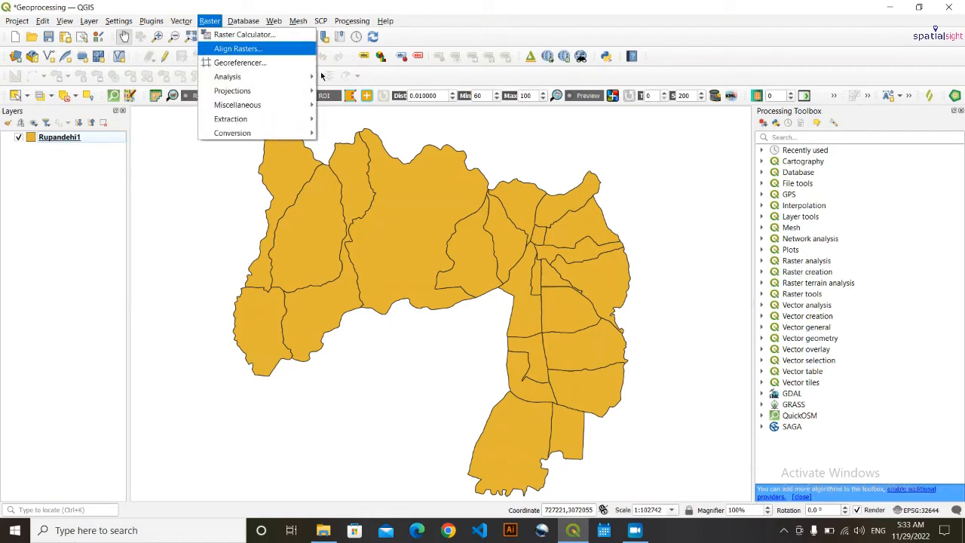
mouse_move(182, 21)
mouse_move(246, 67)
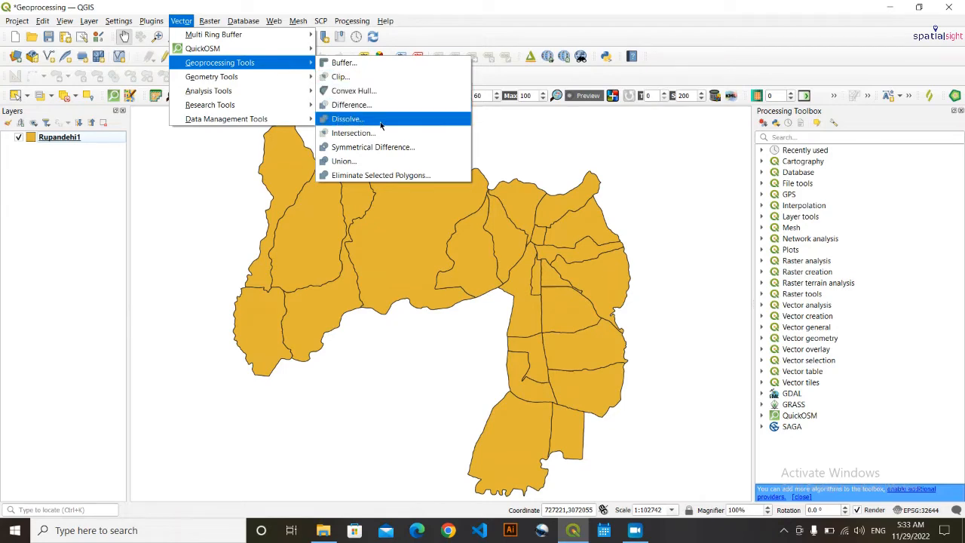
left_click(348, 119)
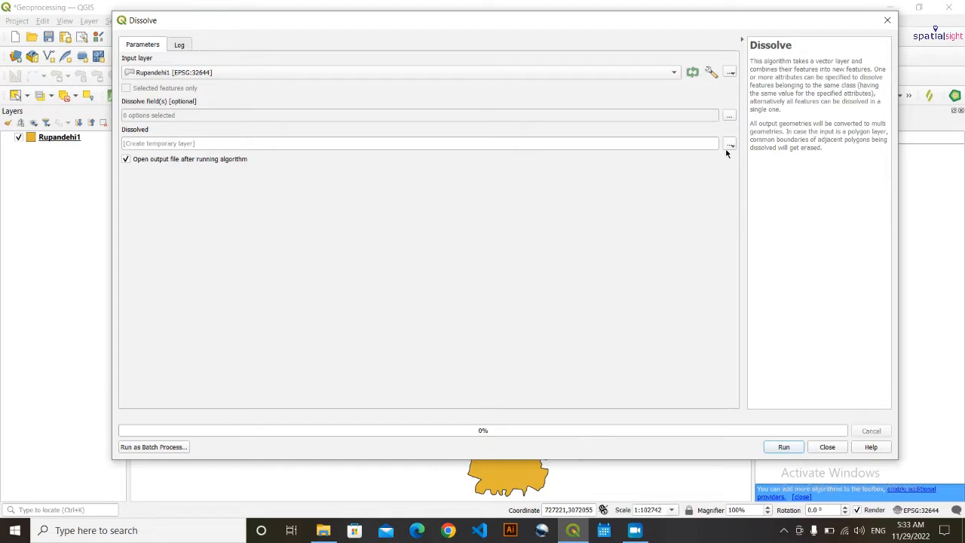
- Choose to save the dissolved output to a file in the Dissolve\output folder
left_click(730, 143)
left_click(779, 168)
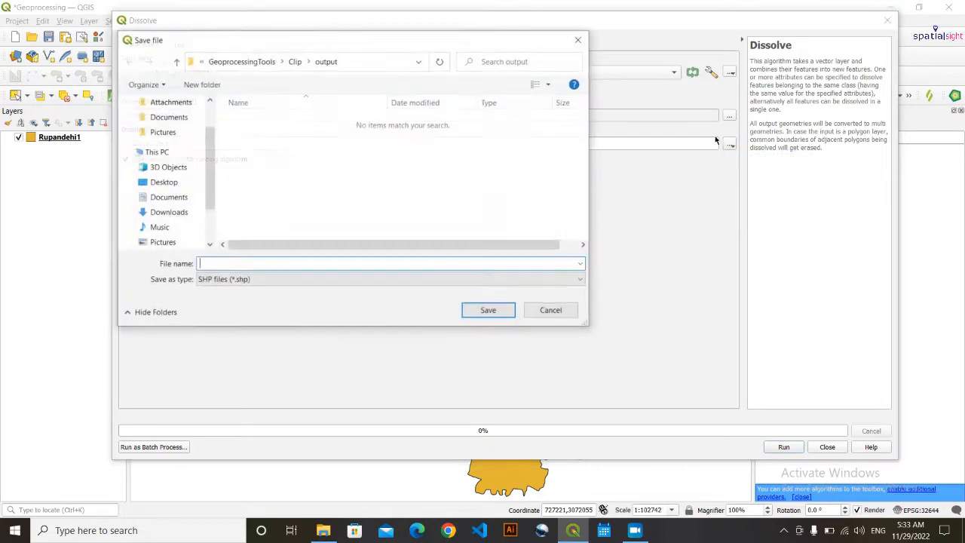
left_click(241, 61)
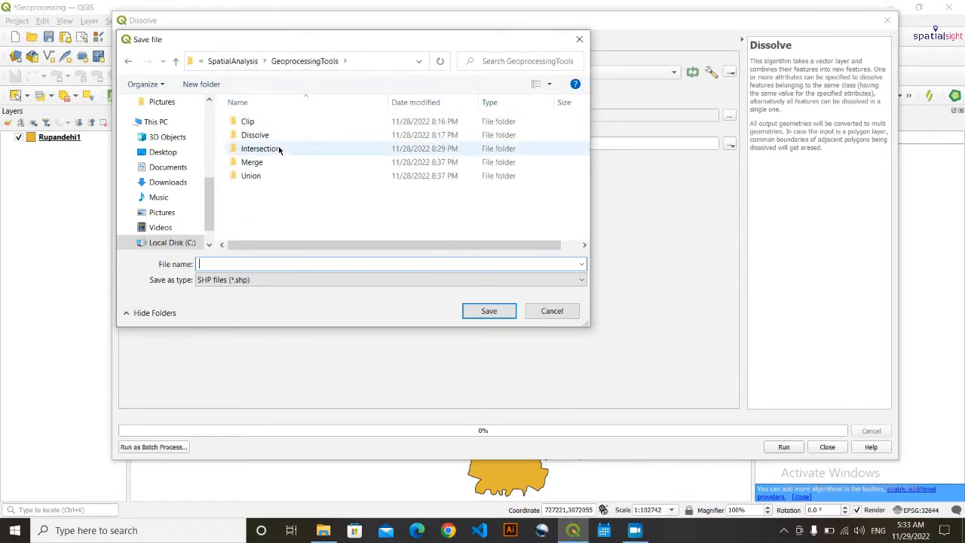
double_click(255, 135)
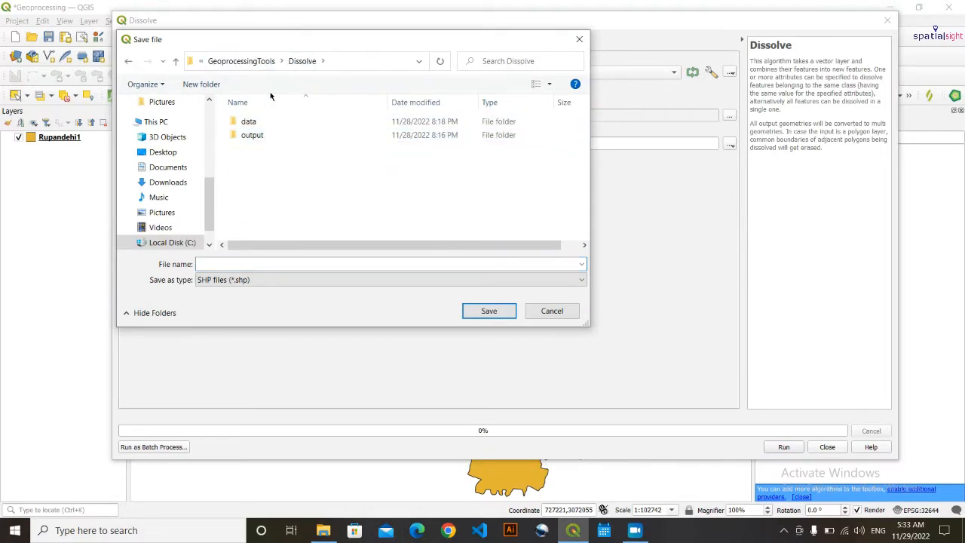
double_click(252, 135)
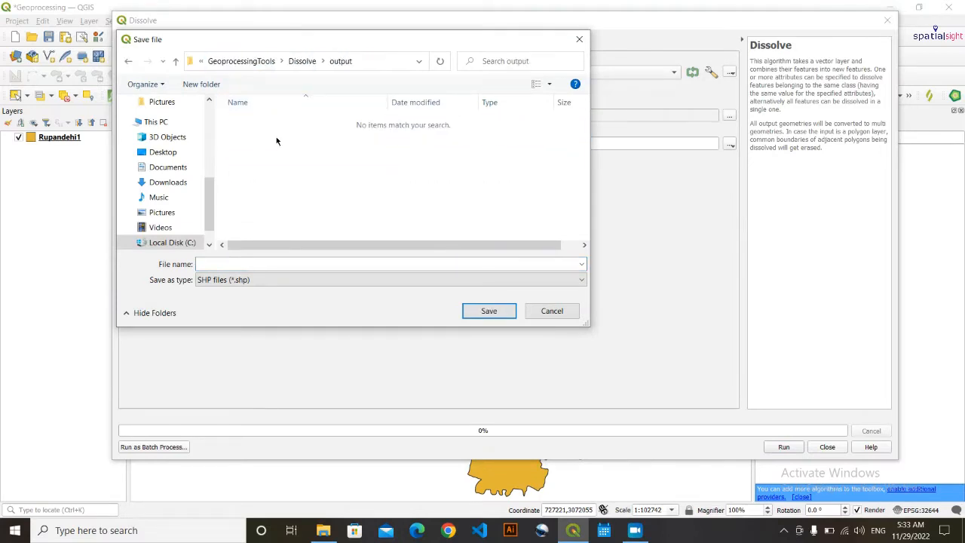
- Name it Dissolve_Rupandehi1 in SHP format, then run the dissolve and close
left_click(259, 263)
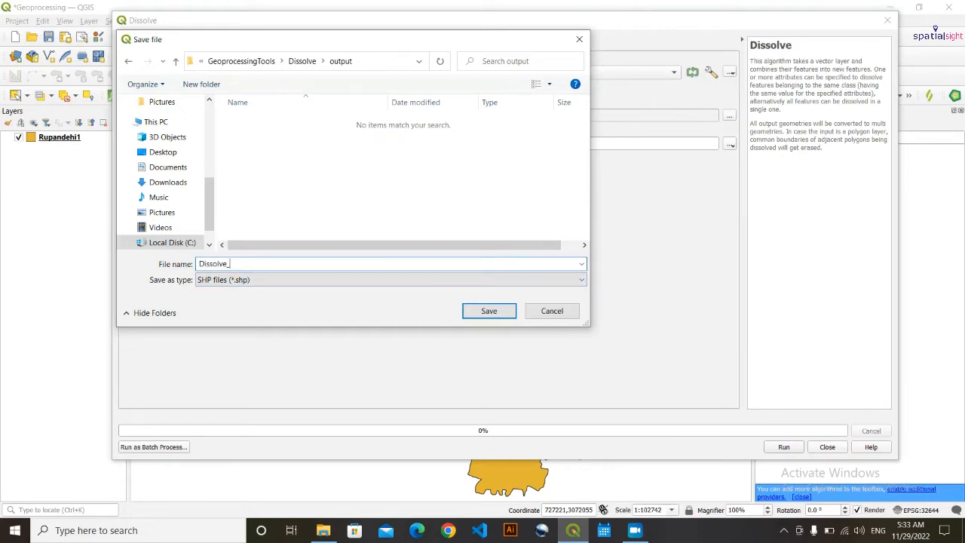
type("Dissolve_Rupandehi1")
left_click(582, 285)
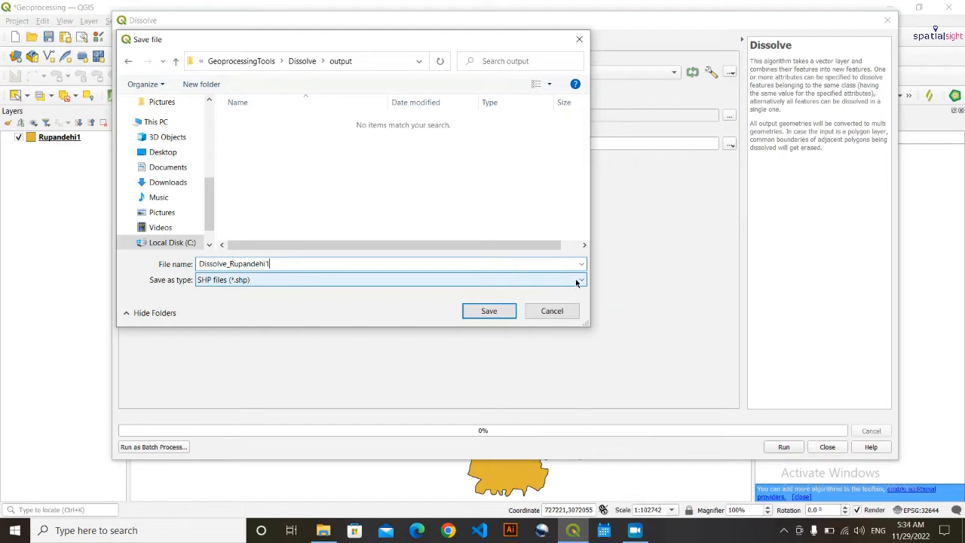
left_click(575, 282)
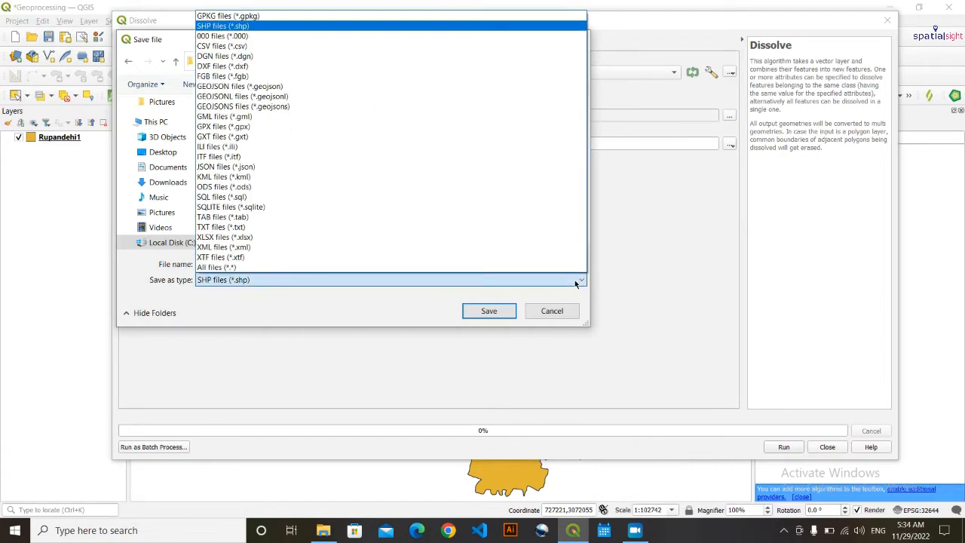
left_click(306, 314)
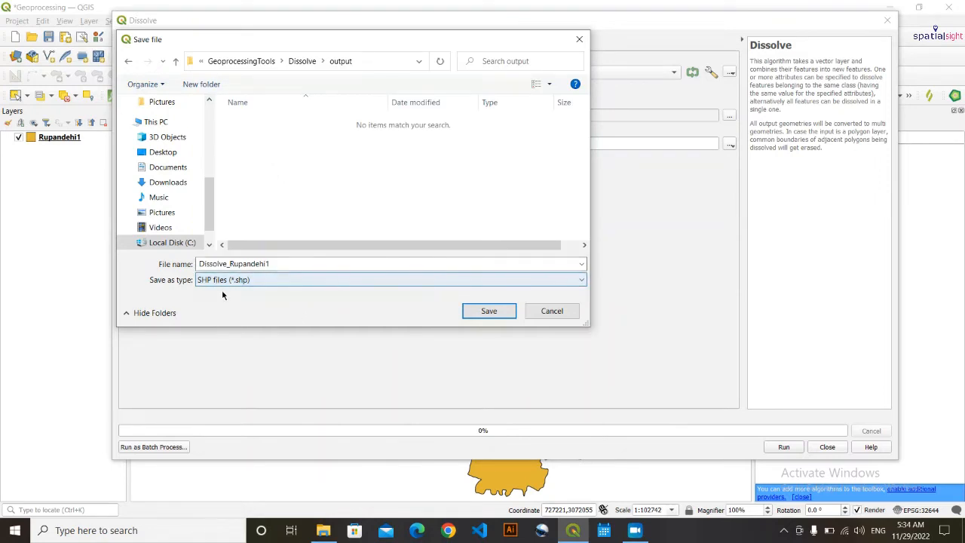
left_click(489, 311)
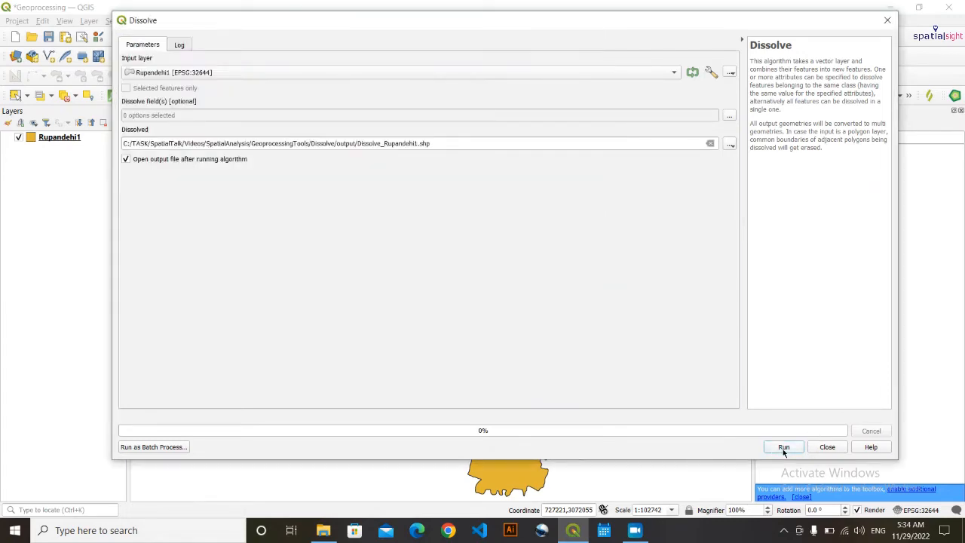
left_click(782, 447)
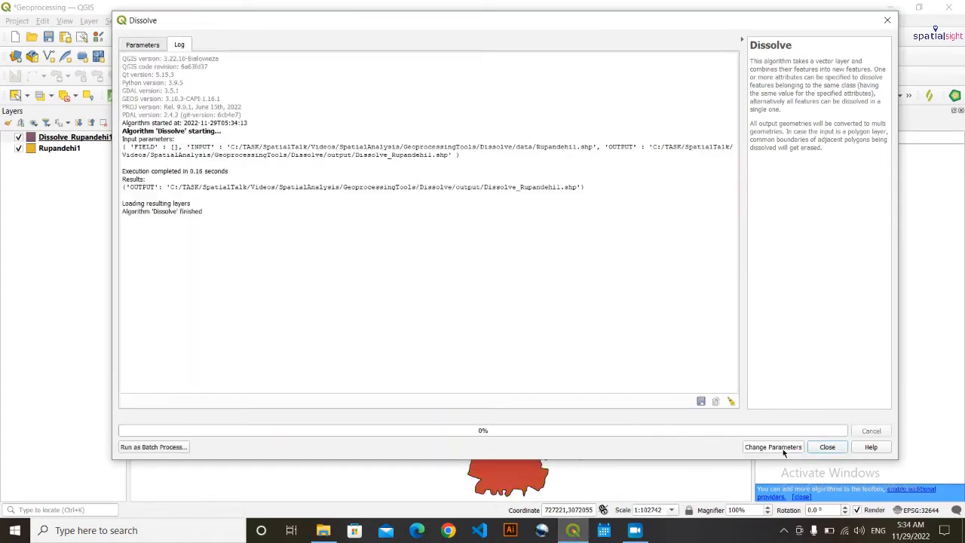
left_click(838, 447)
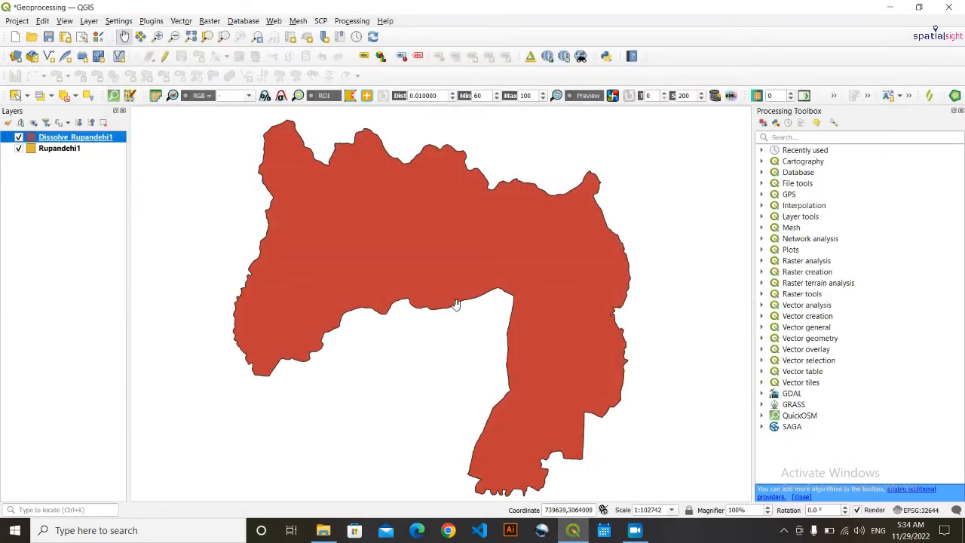
- Hide Rupandehi1 and confirm in its attribute table that Dissolve_Rupandehi1 has one feature
left_click(19, 148)
left_click(83, 209)
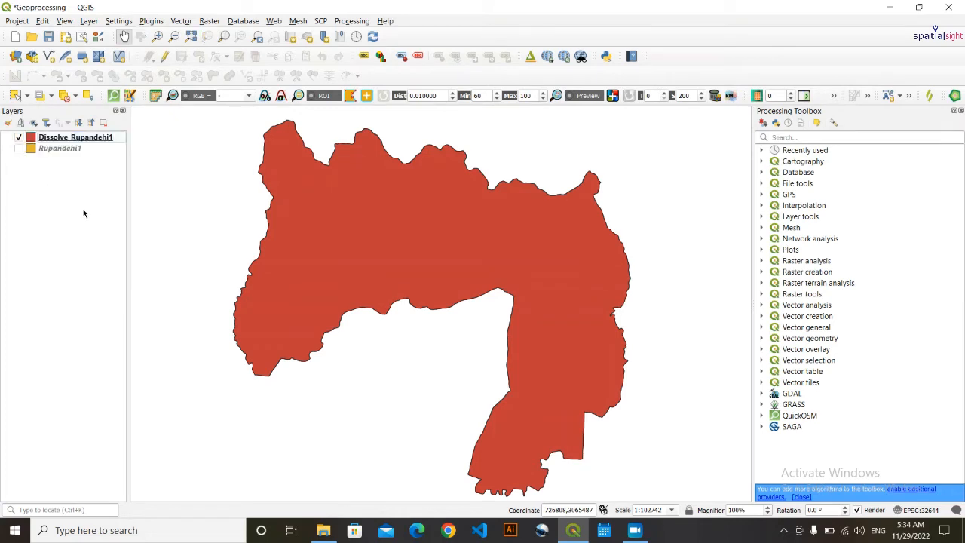
right_click(77, 141)
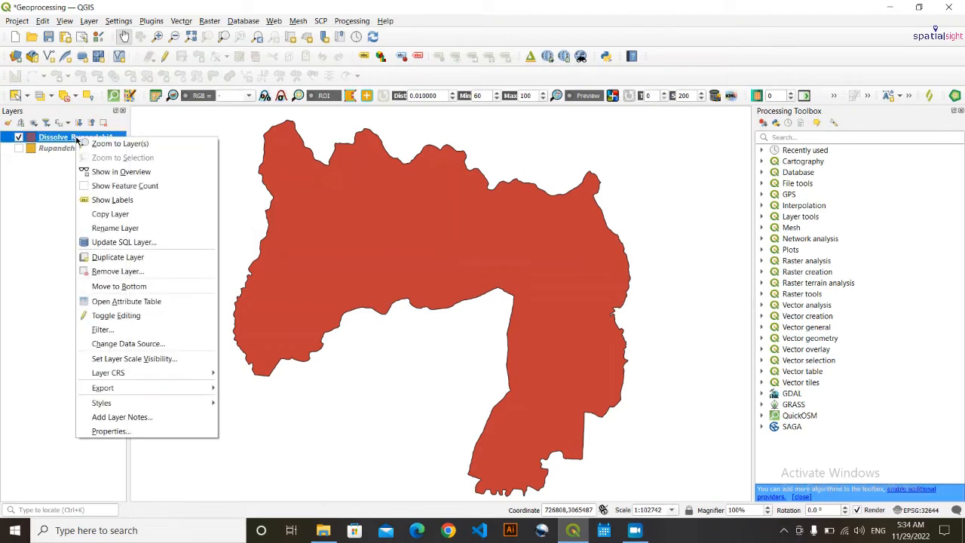
left_click(117, 300)
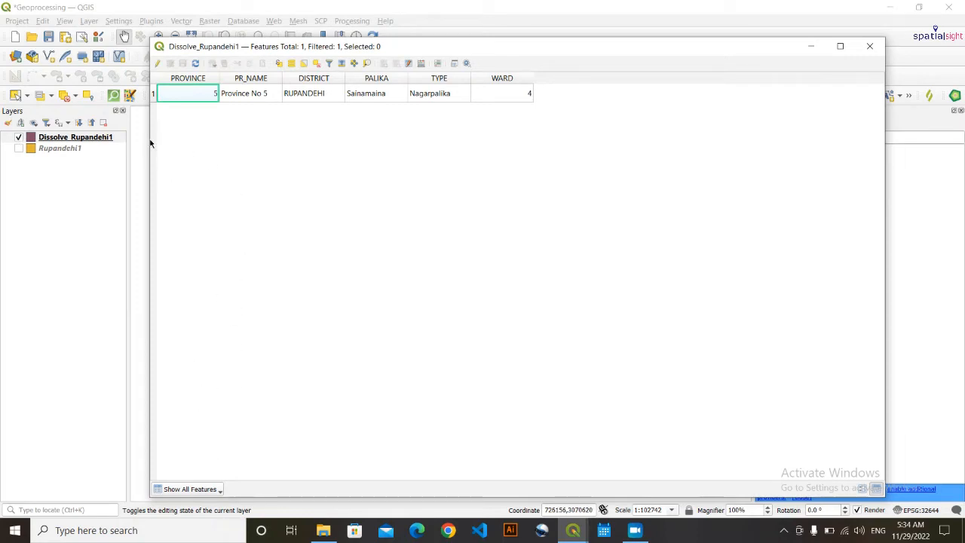
left_click(153, 97)
left_click(810, 46)
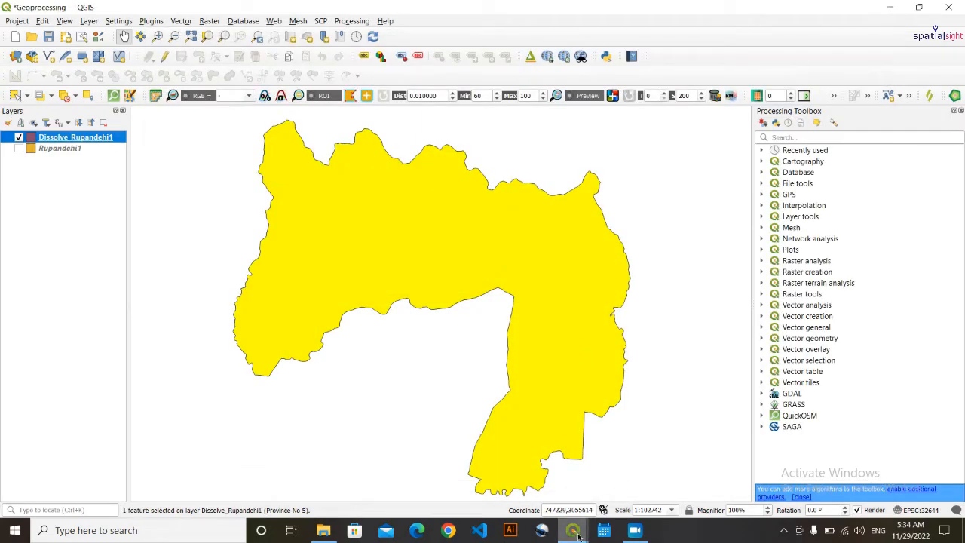
mouse_move(573, 528)
left_click(613, 456)
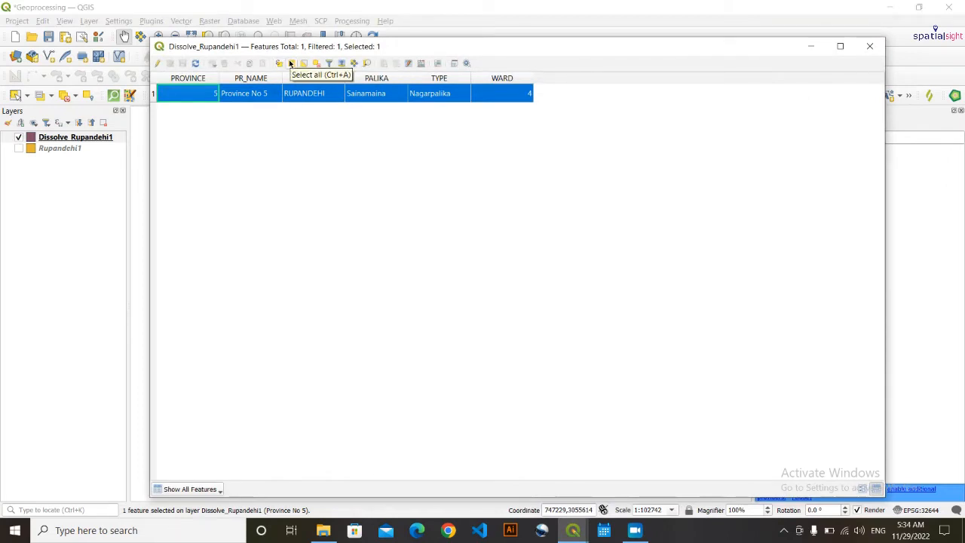
left_click(317, 65)
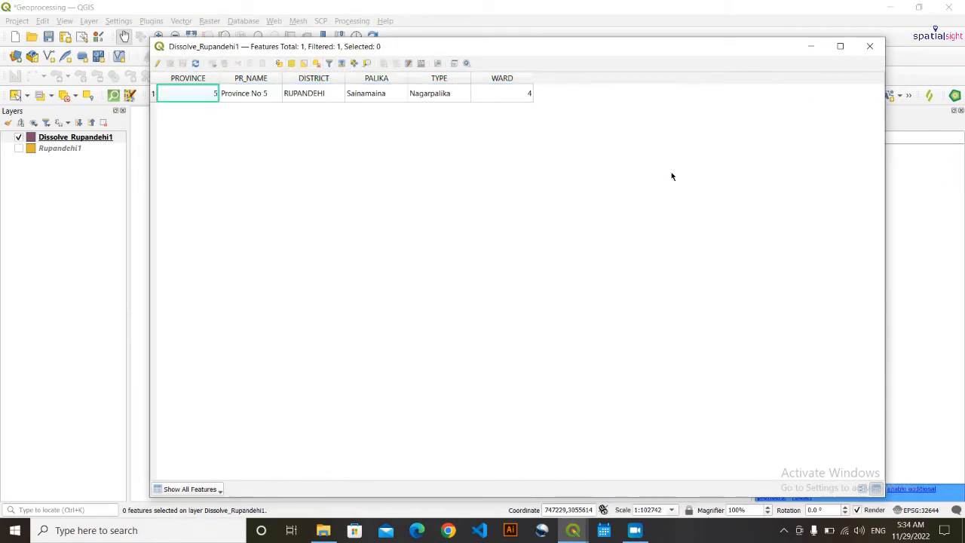
left_click(869, 46)
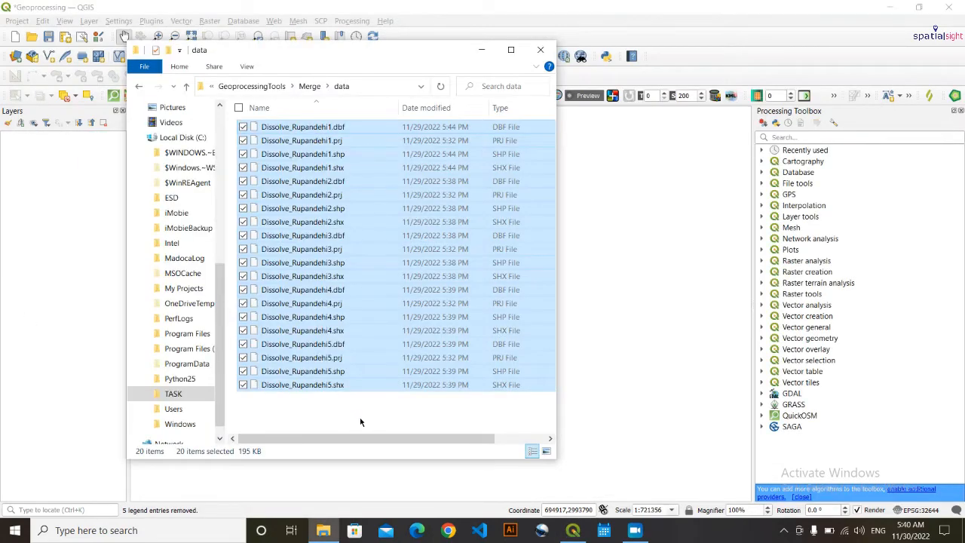
- Return to the data folder and add Dissolve_Rupandehi1.shp as a map layer
left_click(360, 422)
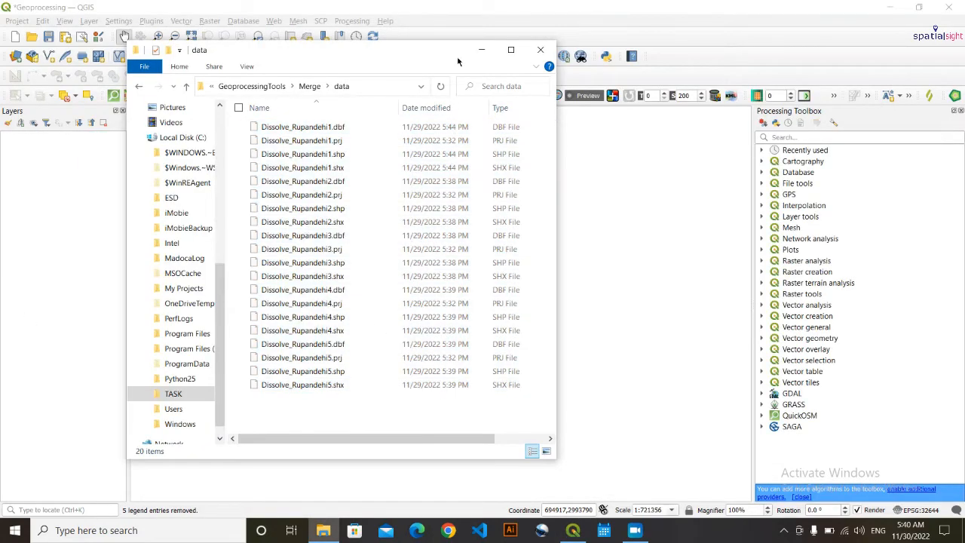
left_click(482, 48)
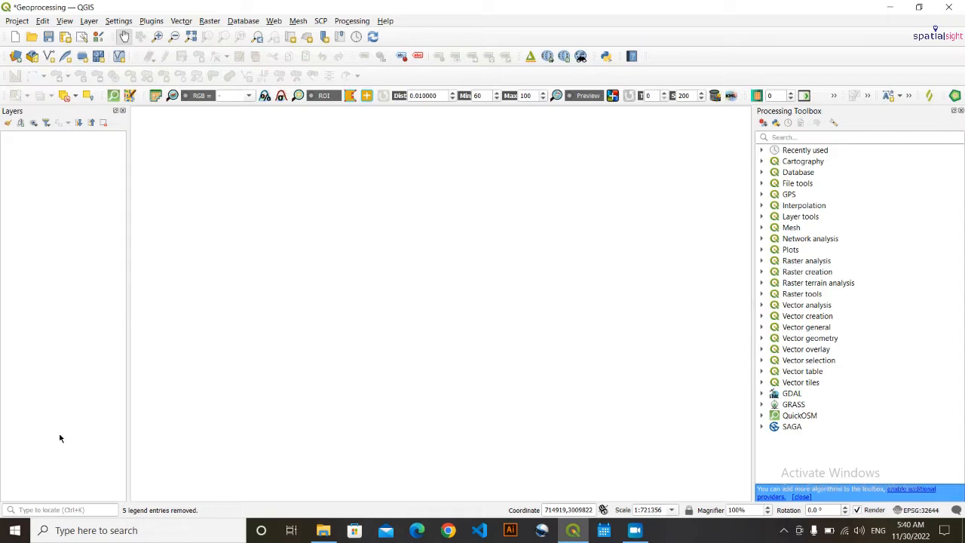
left_click(321, 530)
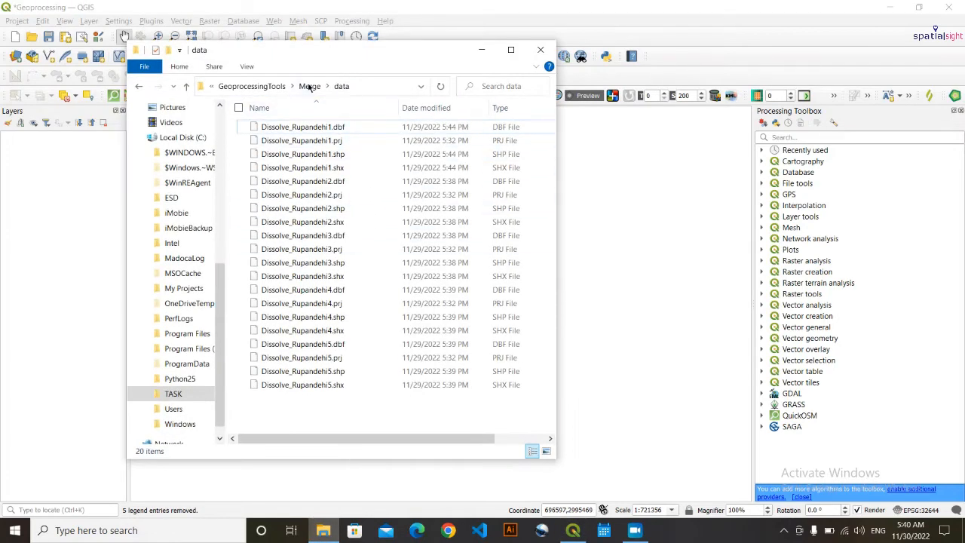
left_click(346, 156)
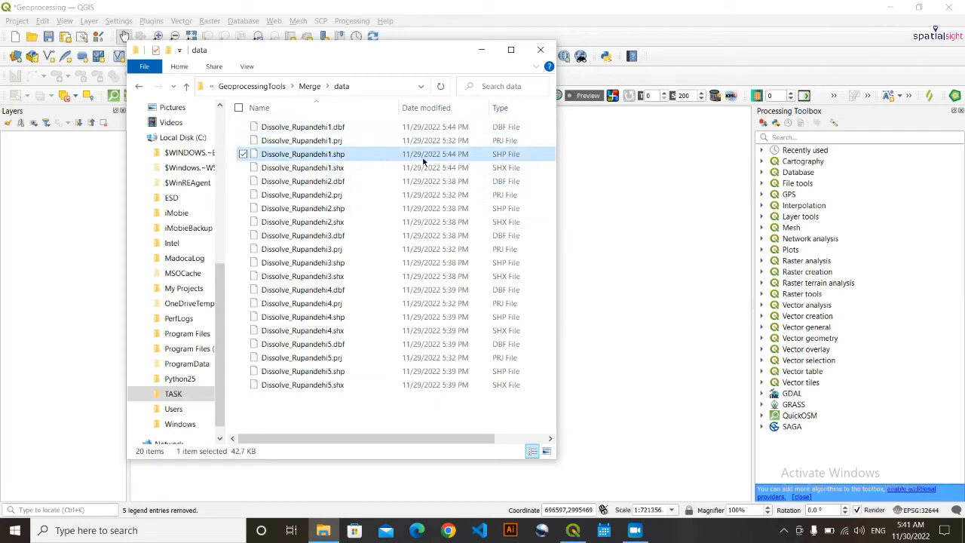
left_click_drag(423, 156, 17, 189)
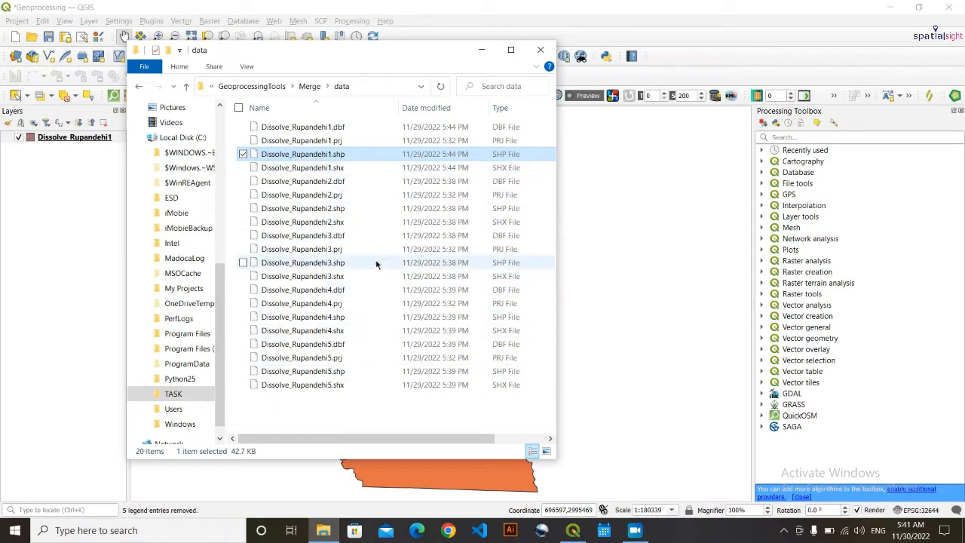
- Add Dissolve_Rupandehi2 through Dissolve_Rupandehi5.shp as map layers
left_click(349, 210)
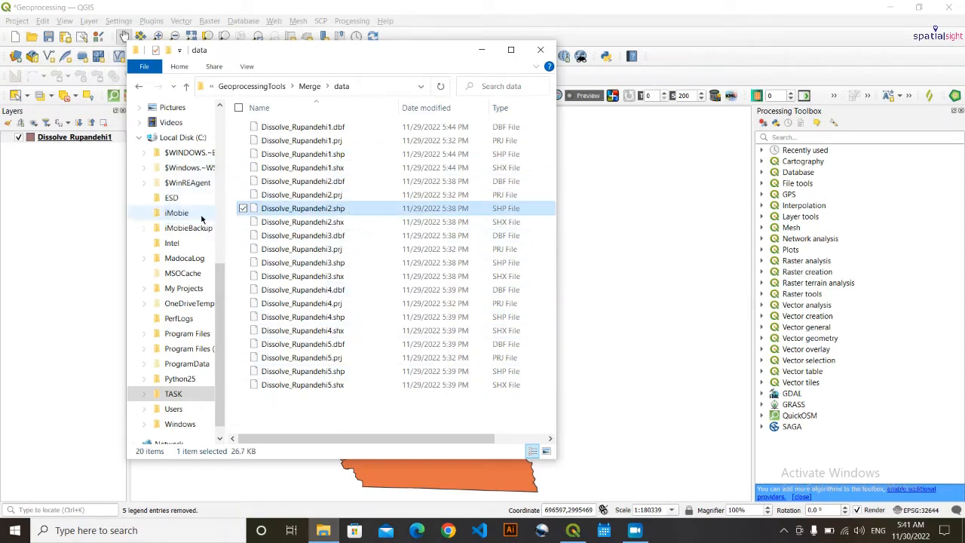
left_click_drag(390, 208, 86, 193)
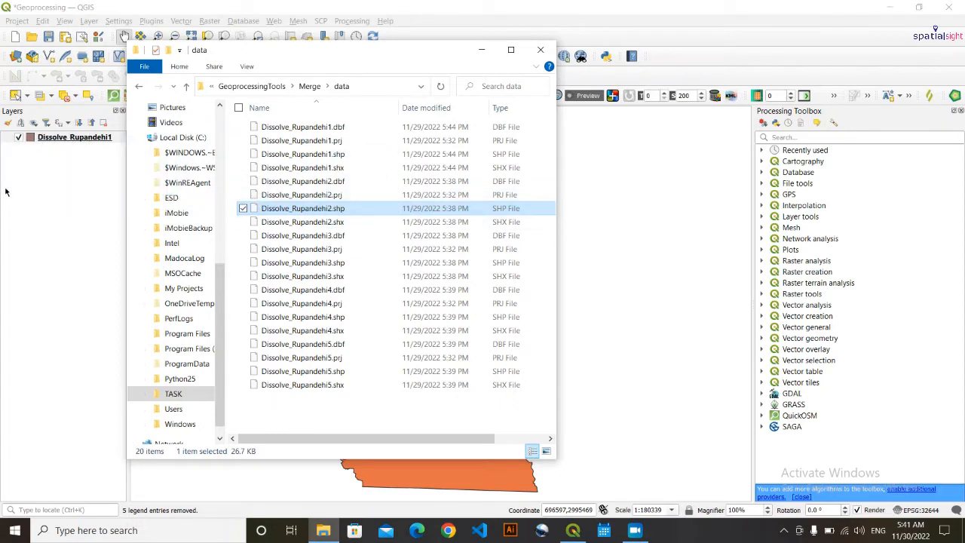
left_click(353, 265)
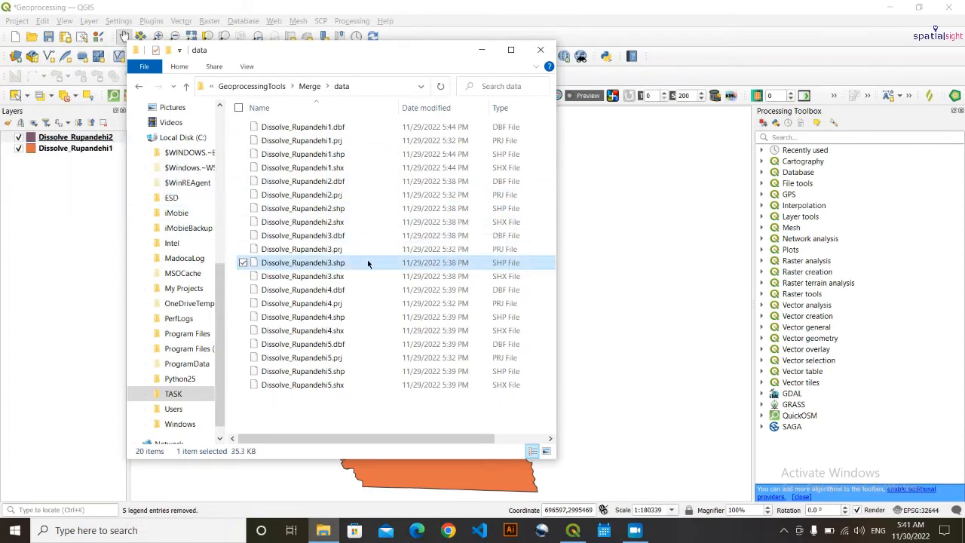
left_click_drag(354, 264, 66, 231)
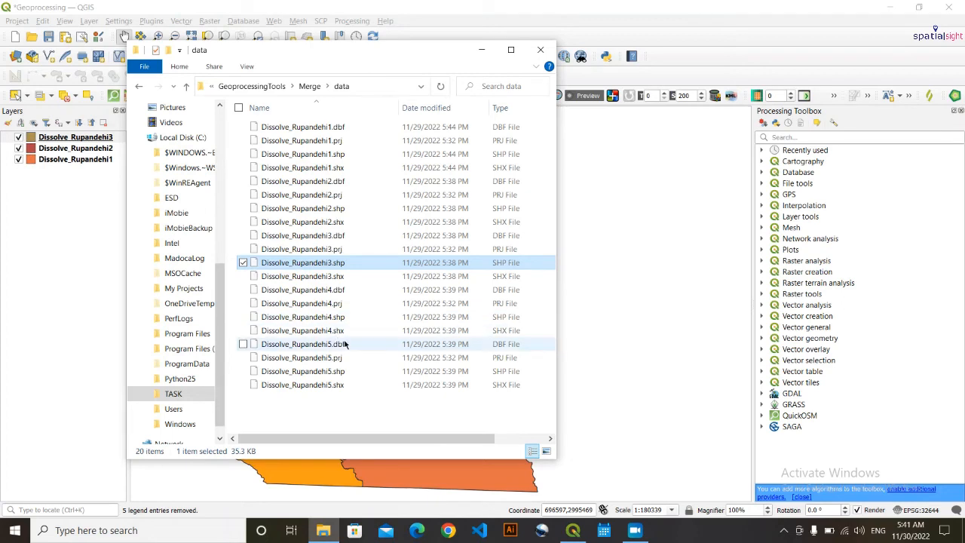
left_click_drag(341, 320, 16, 311)
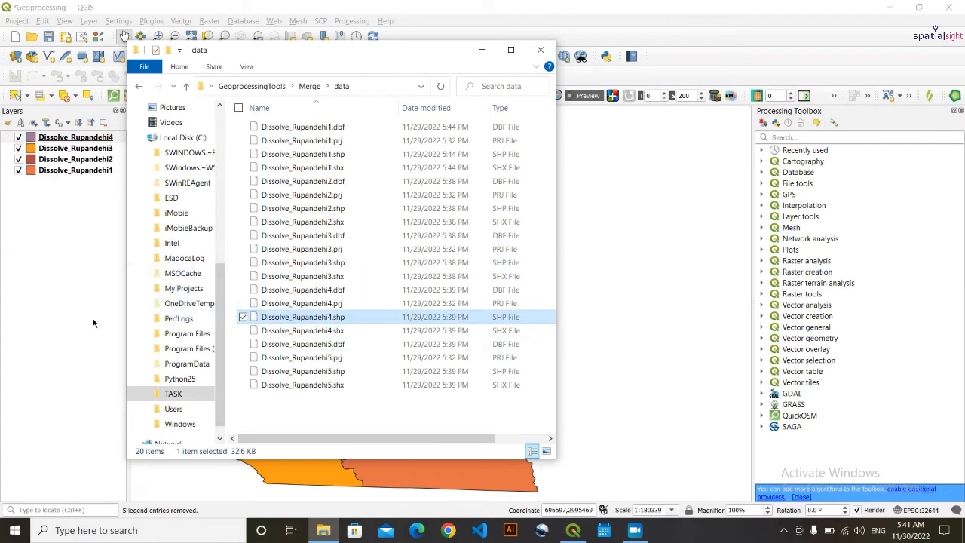
left_click(339, 370)
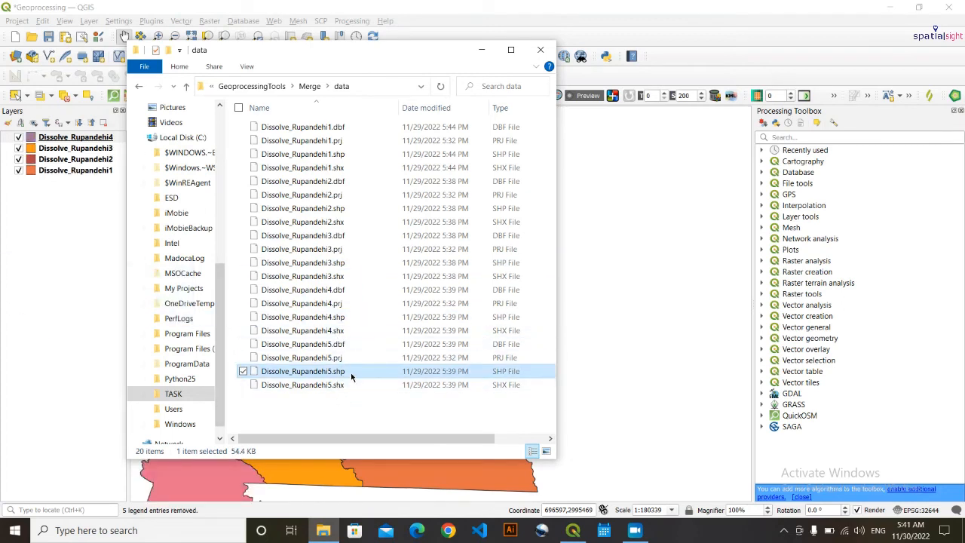
left_click_drag(338, 371, 52, 347)
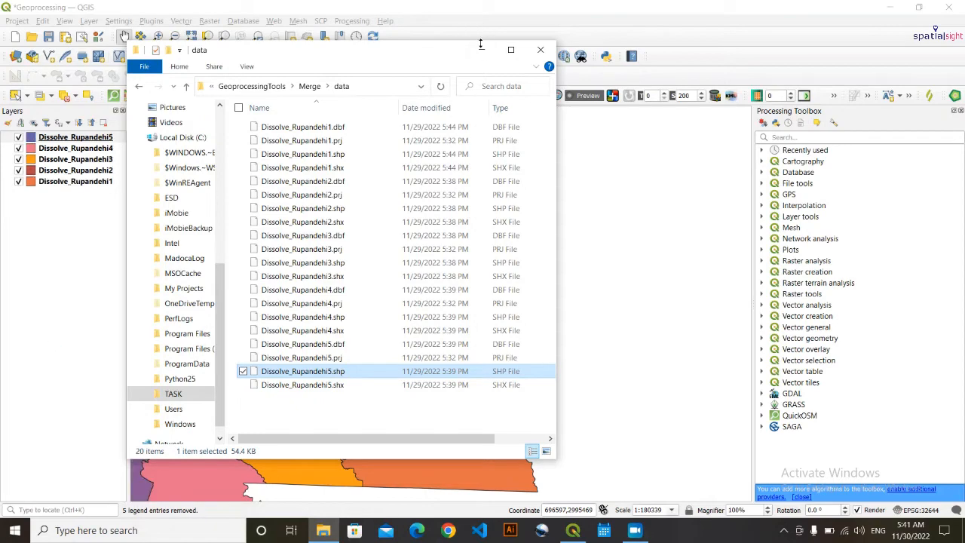
left_click(480, 47)
left_click_drag(354, 384, 490, 368)
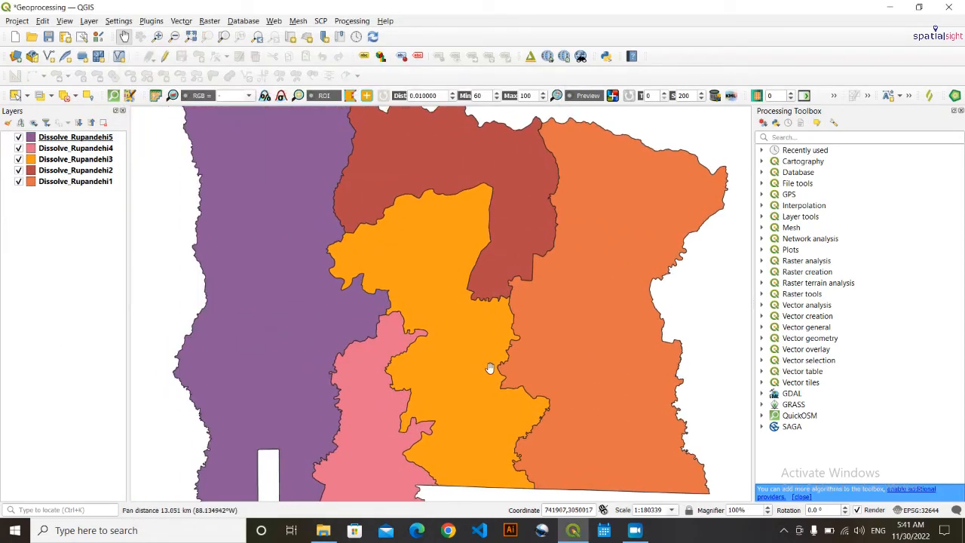
- Zoom out and pan so all five Dissolve_Rupandehi district polygons fit in view
scroll(490, 311, "down", 1)
left_click_drag(465, 330, 458, 282)
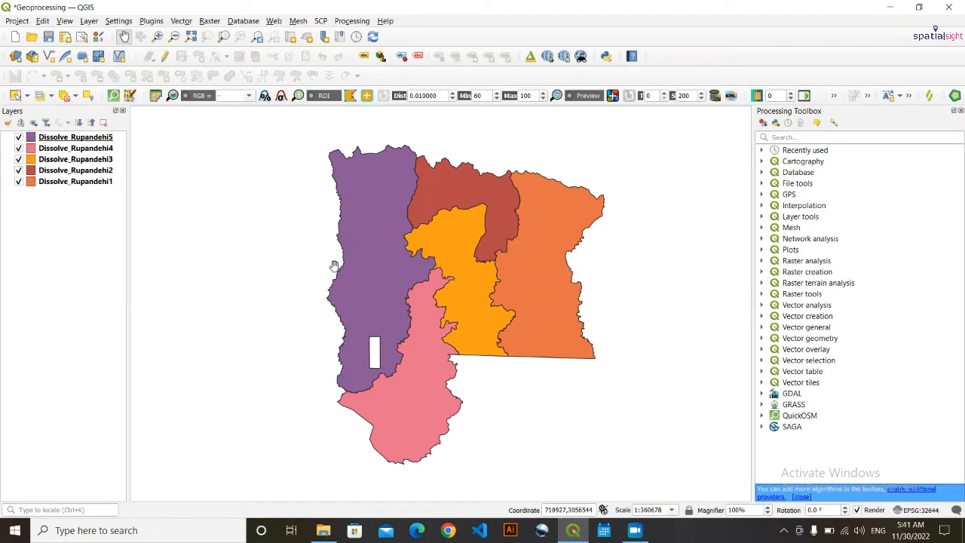
left_click_drag(432, 294, 396, 291)
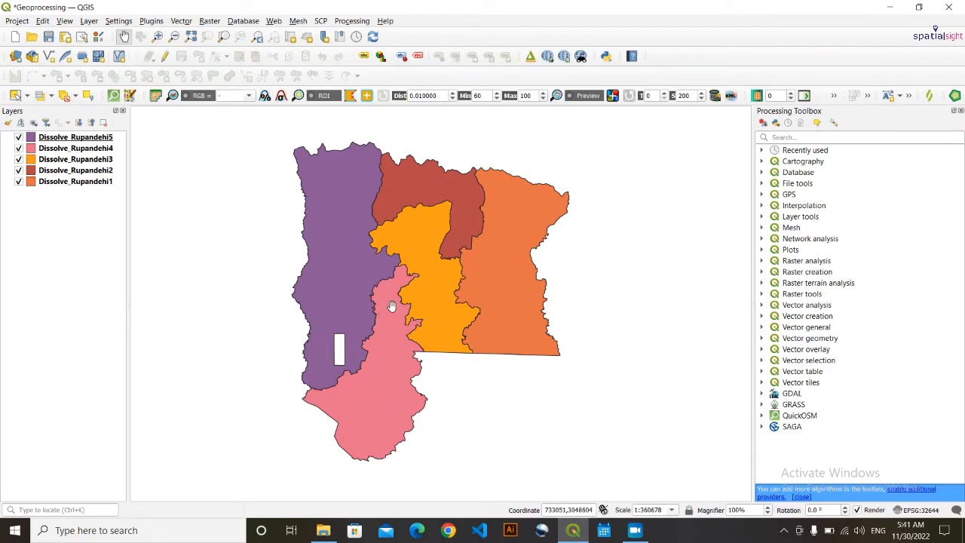
left_click_drag(375, 313, 393, 322)
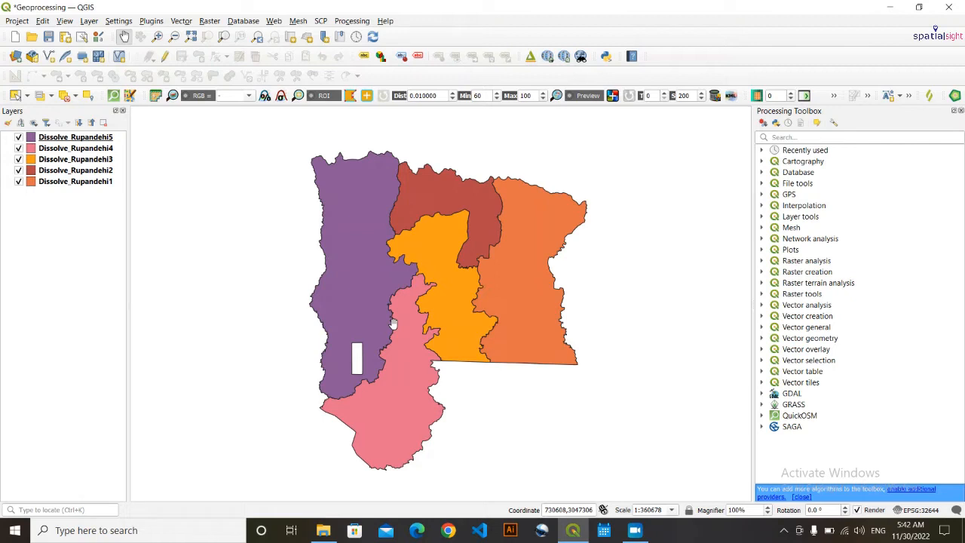
left_click_drag(398, 325, 387, 327)
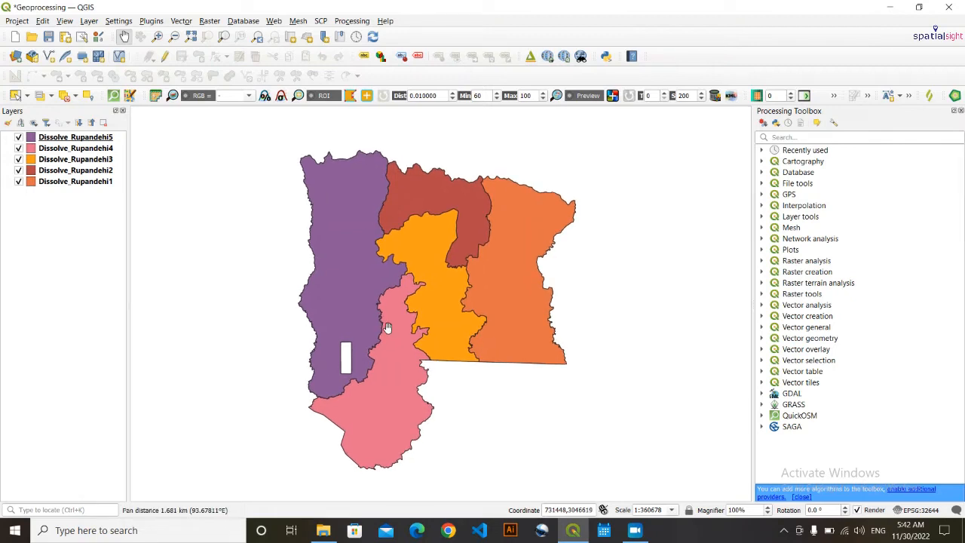
- Toggle each Dissolve_Rupandehi1–5 layer off and back on, leaving all five visible
left_click(19, 181)
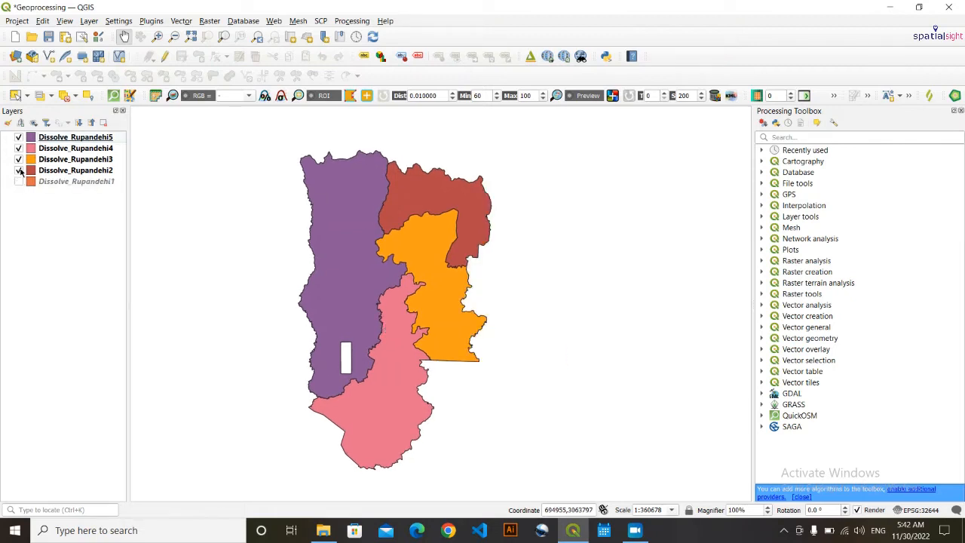
left_click(19, 170)
left_click(19, 159)
left_click(19, 148)
left_click(19, 138)
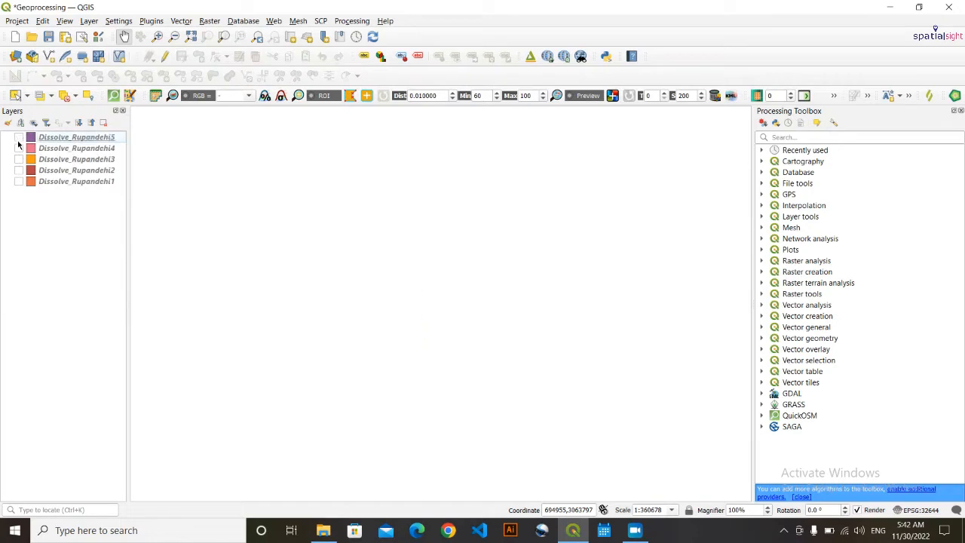
left_click(19, 137)
left_click(19, 148)
left_click(19, 171)
left_click(19, 159)
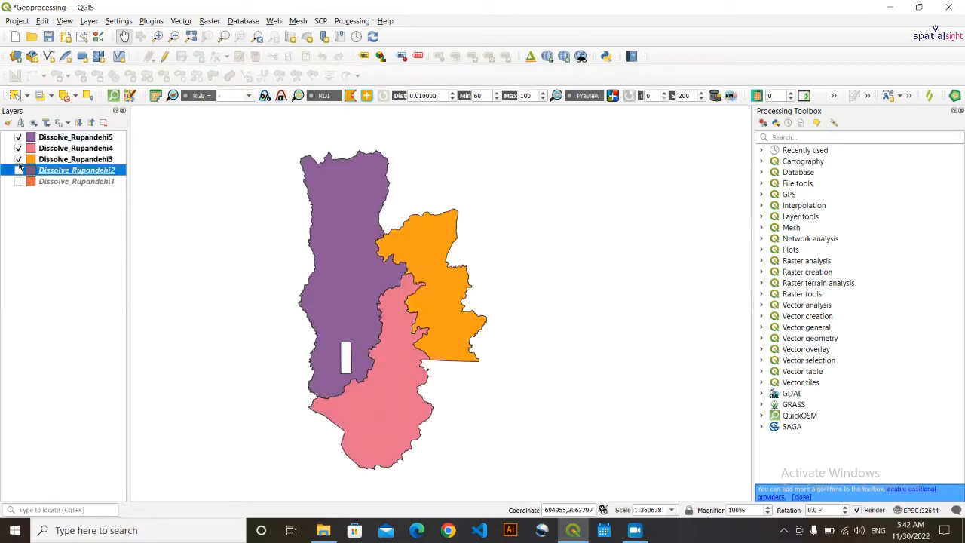
left_click(19, 170)
left_click(19, 181)
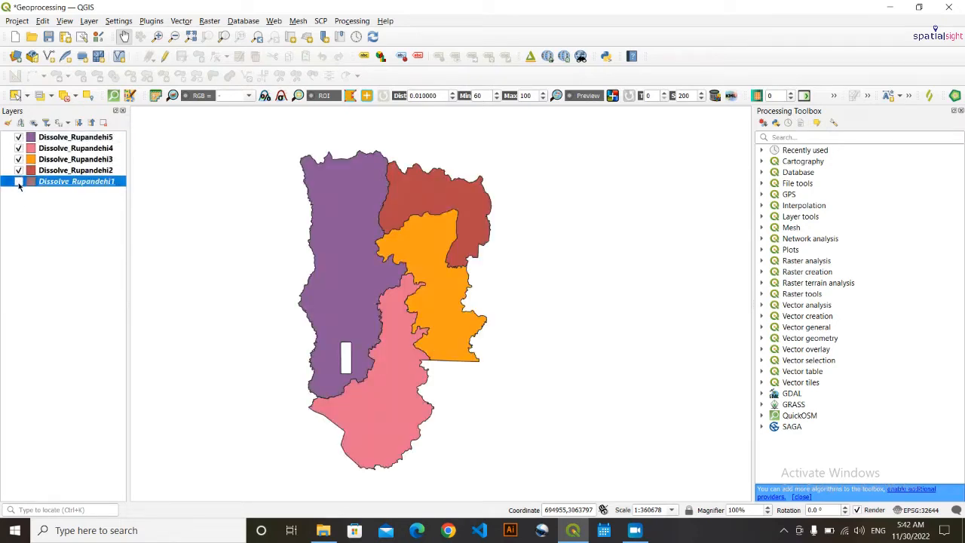
left_click(31, 245)
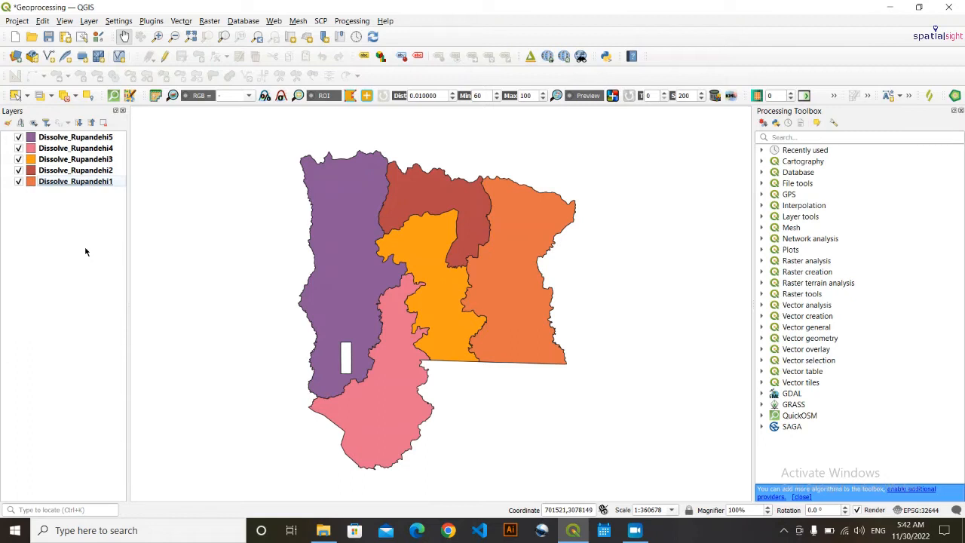
left_click(104, 185)
right_click(104, 185)
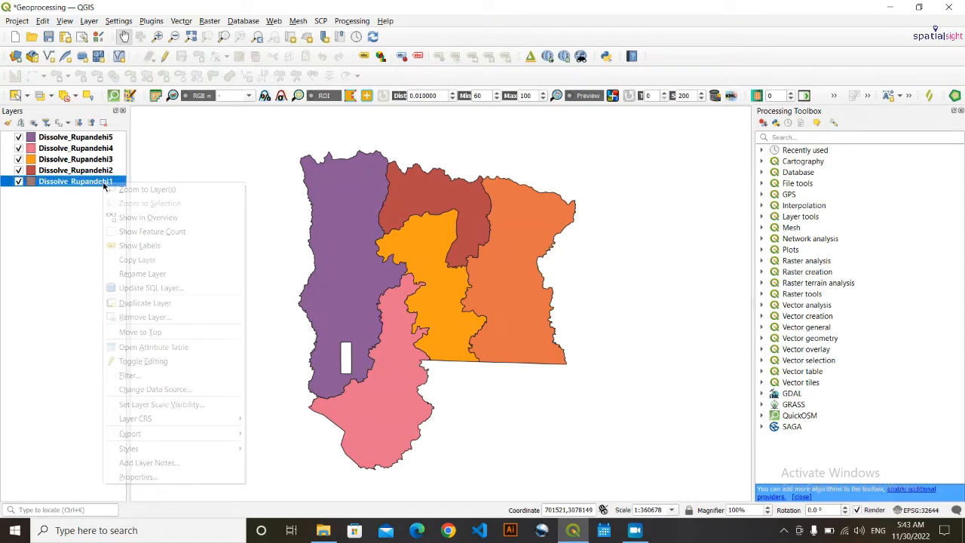
left_click(146, 347)
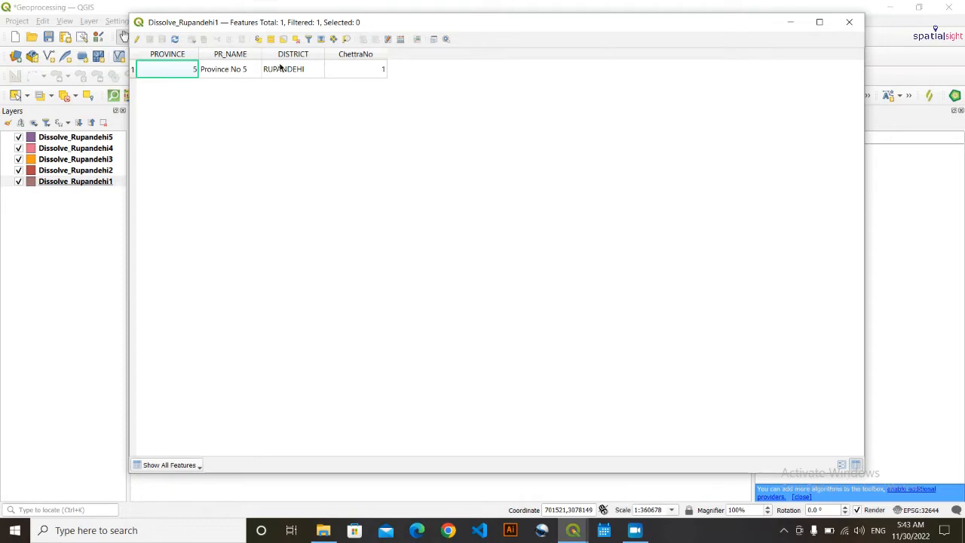
left_click(849, 22)
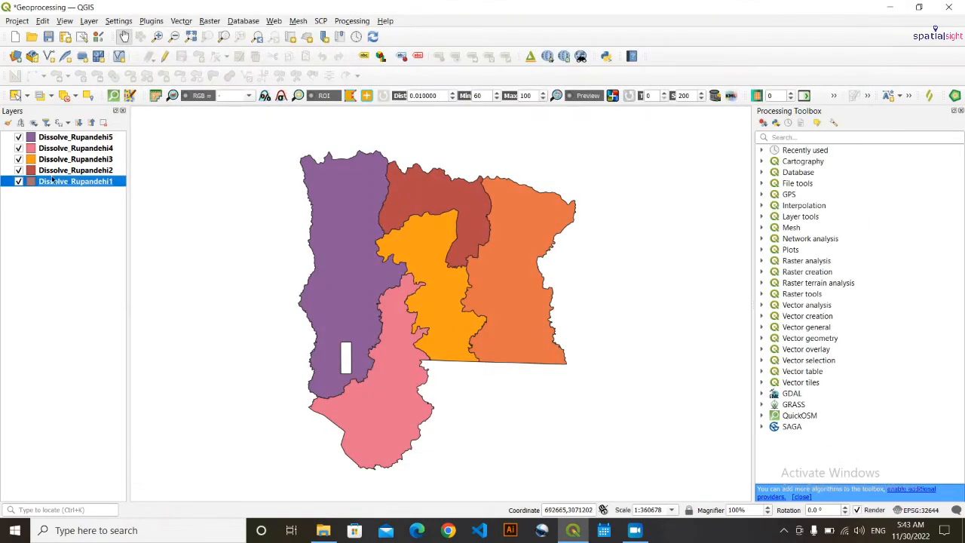
left_click(74, 161)
right_click(78, 163)
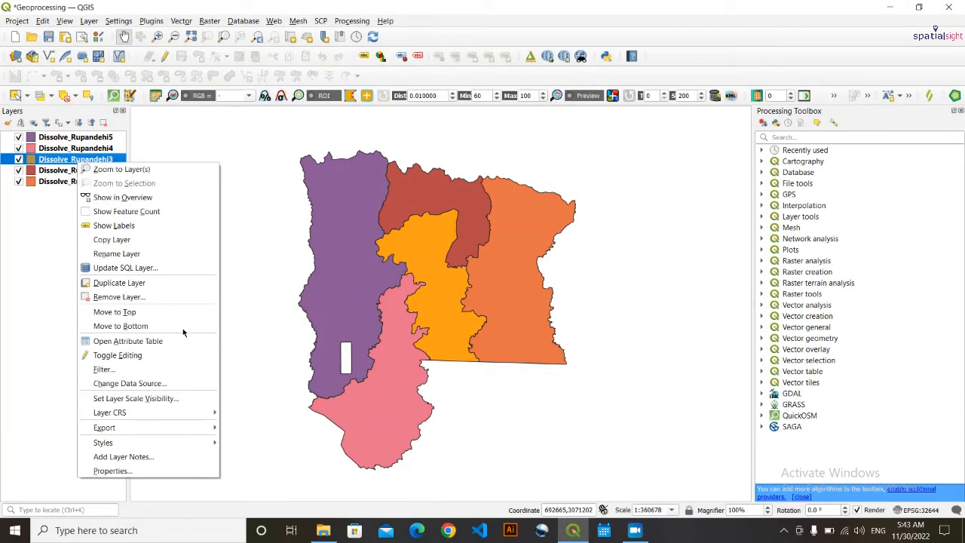
left_click(130, 340)
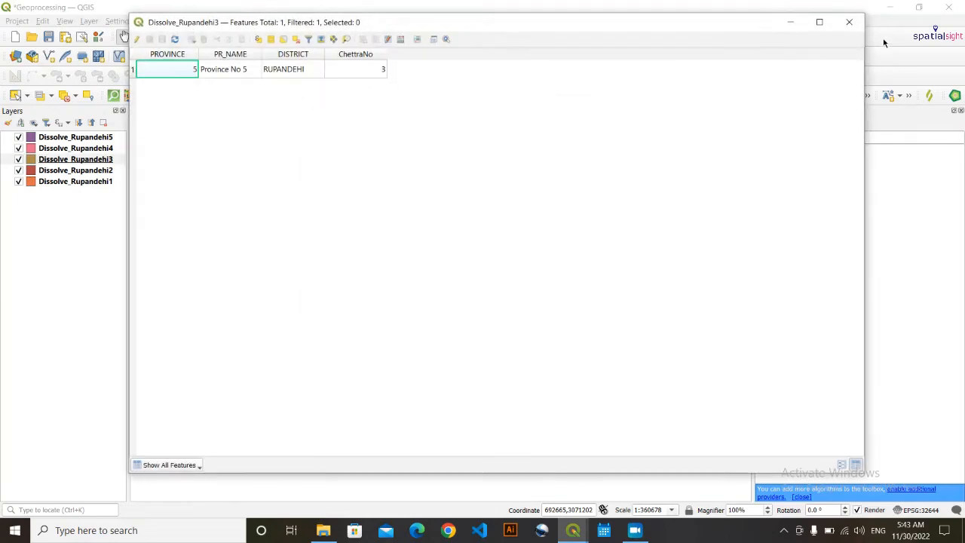
left_click(849, 23)
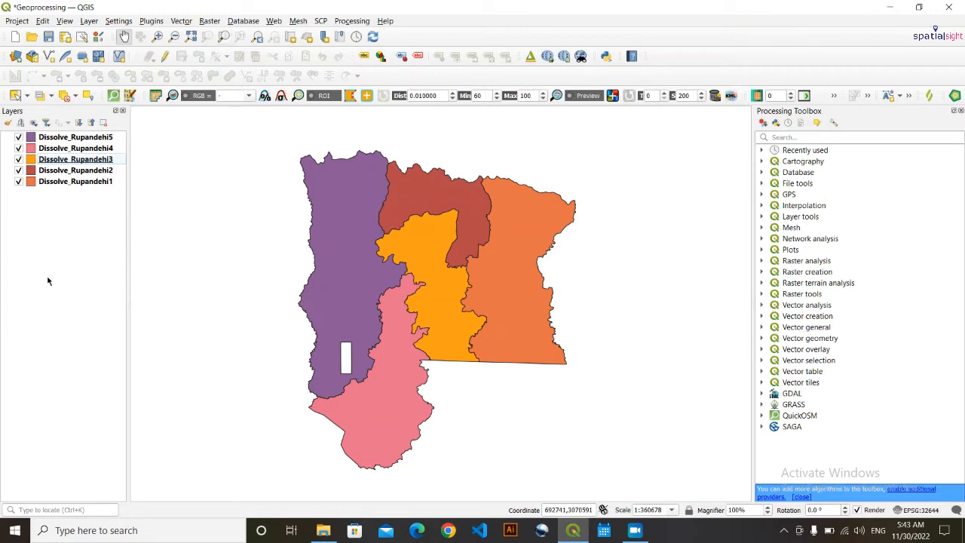
- Start Merge Vector Layers with all five Dissolve_Rupandehi inputs and Project CRS EPSG:32644 as destination
left_click(182, 21)
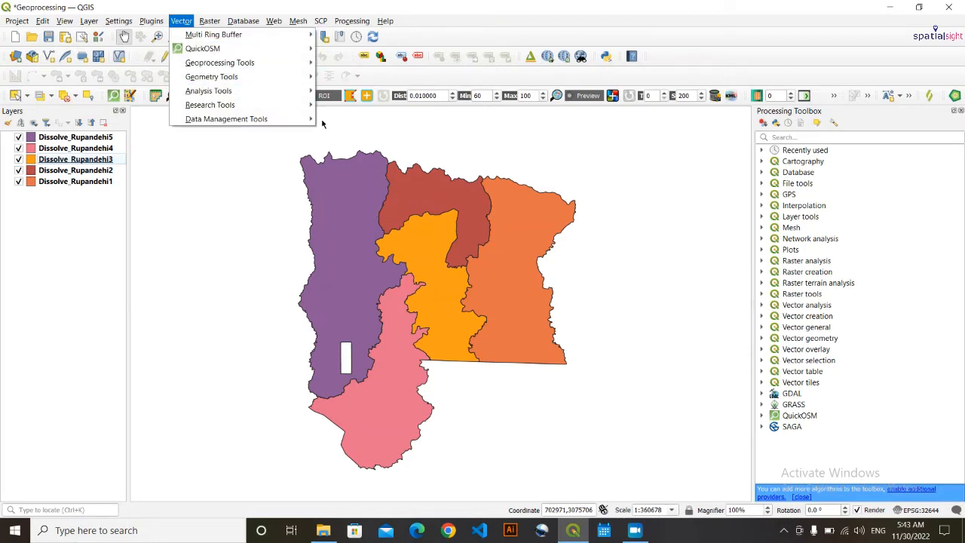
mouse_move(305, 122)
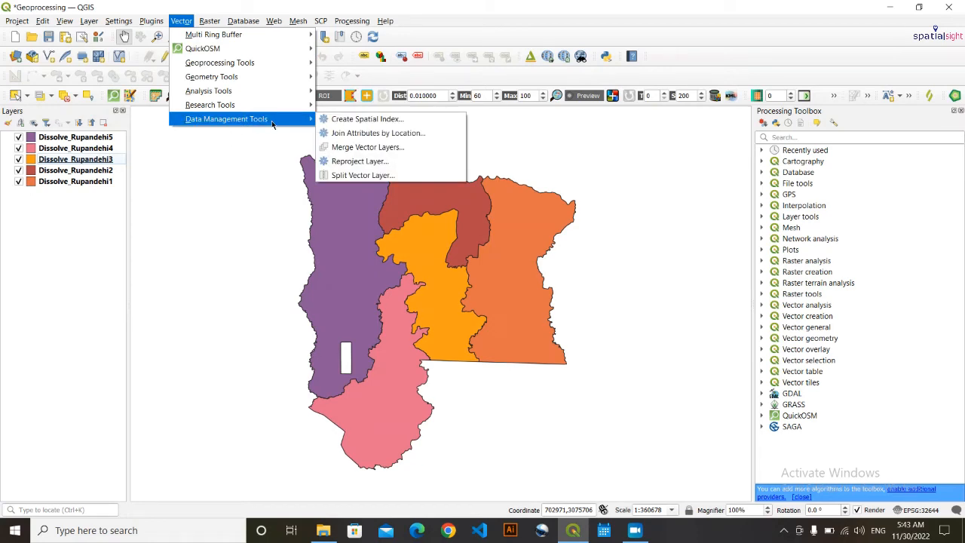
left_click(451, 154)
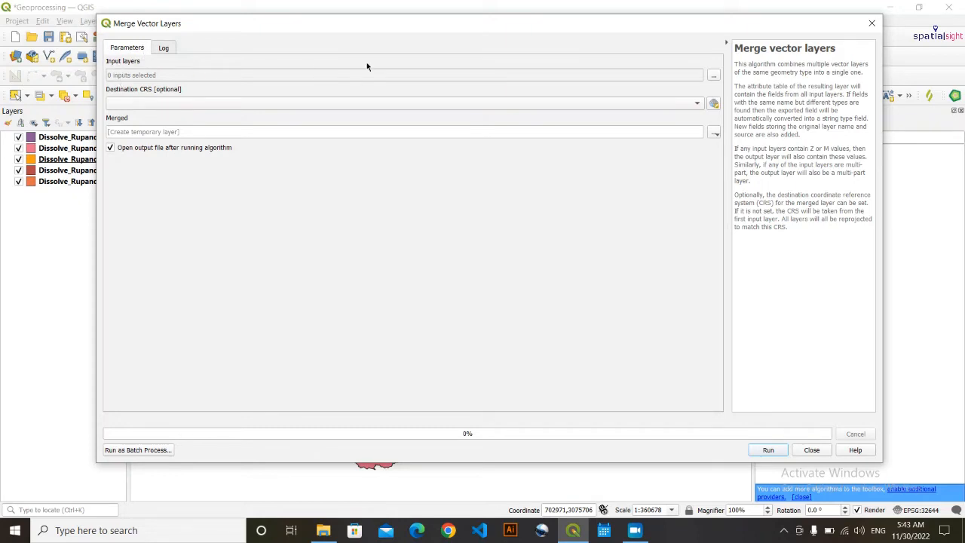
left_click(714, 77)
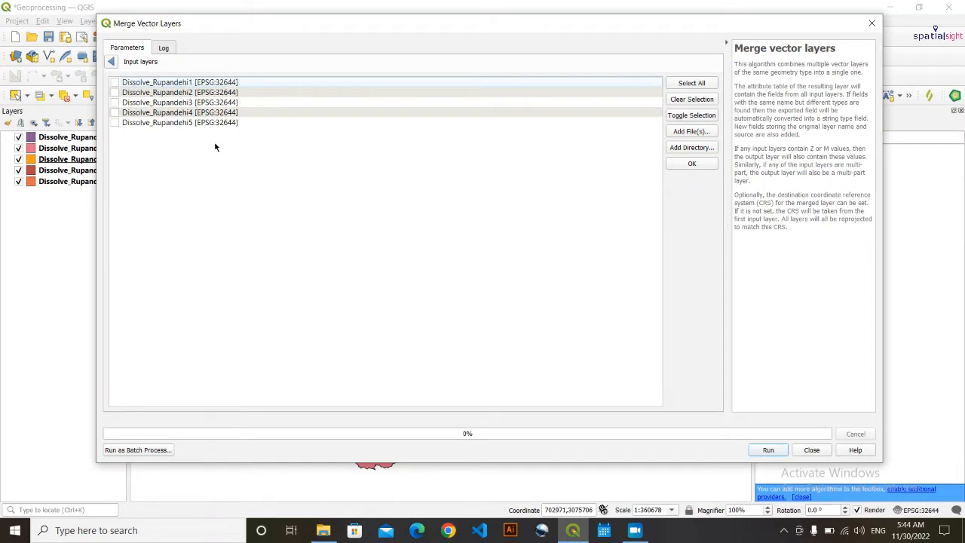
left_click(693, 83)
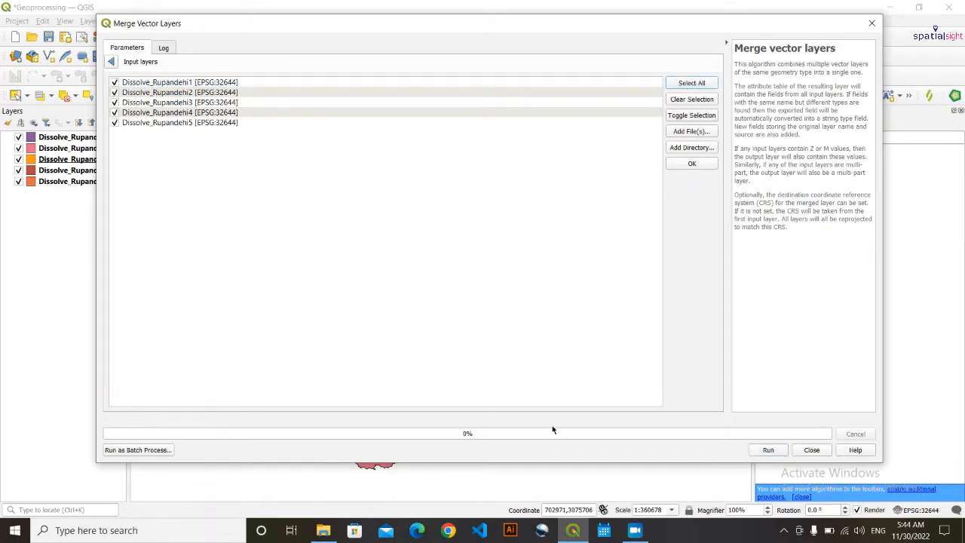
left_click(692, 165)
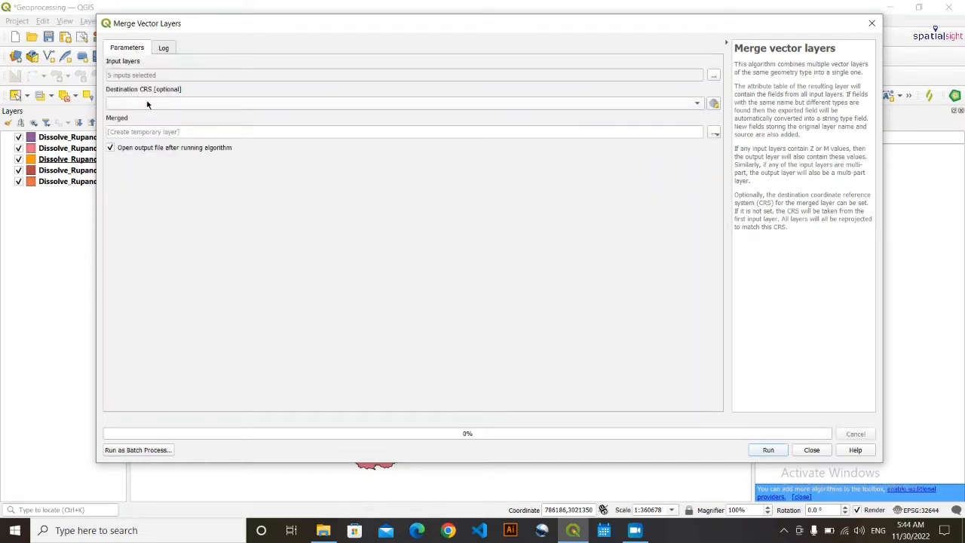
left_click(697, 104)
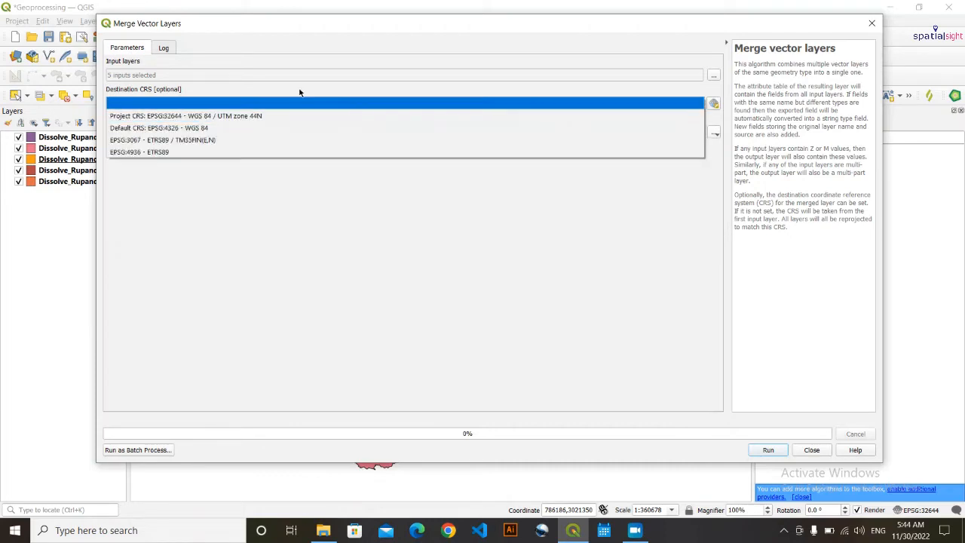
left_click(270, 116)
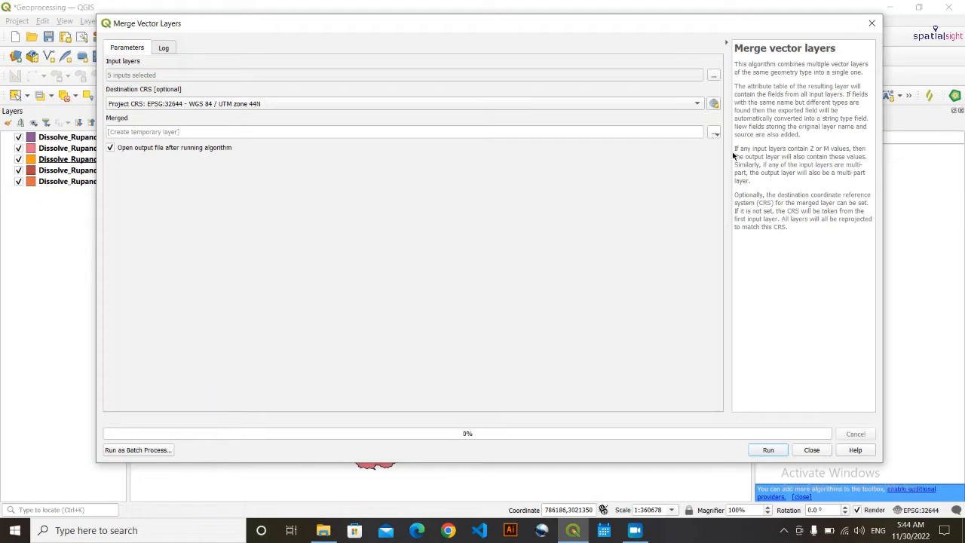
- Save the merged output as shapefile MergedRupandehi.shp and run the merge
left_click(714, 134)
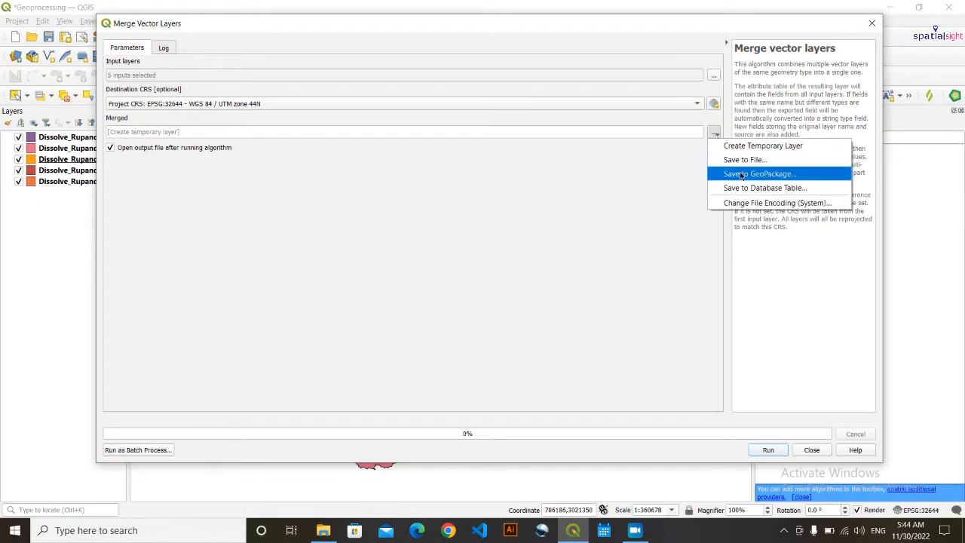
left_click(746, 159)
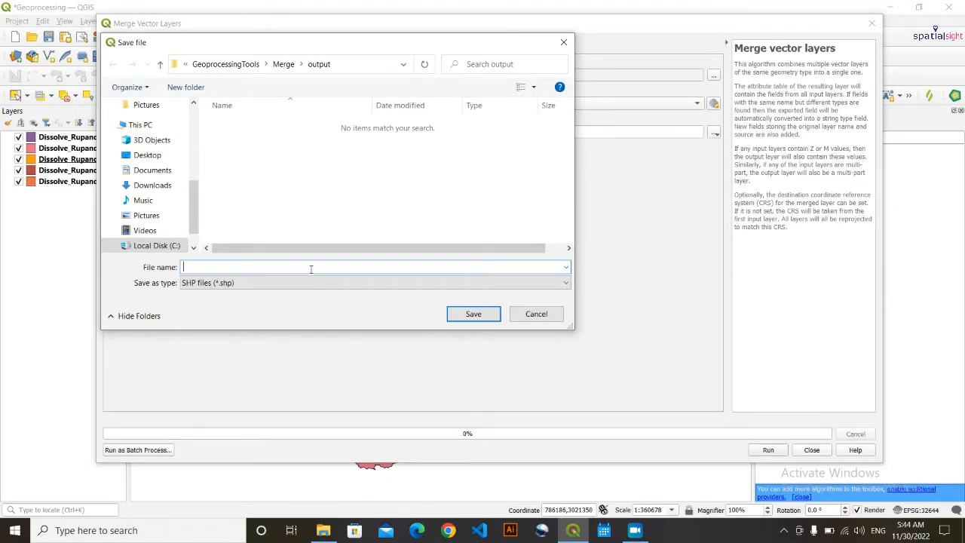
type("MergedRupandehi")
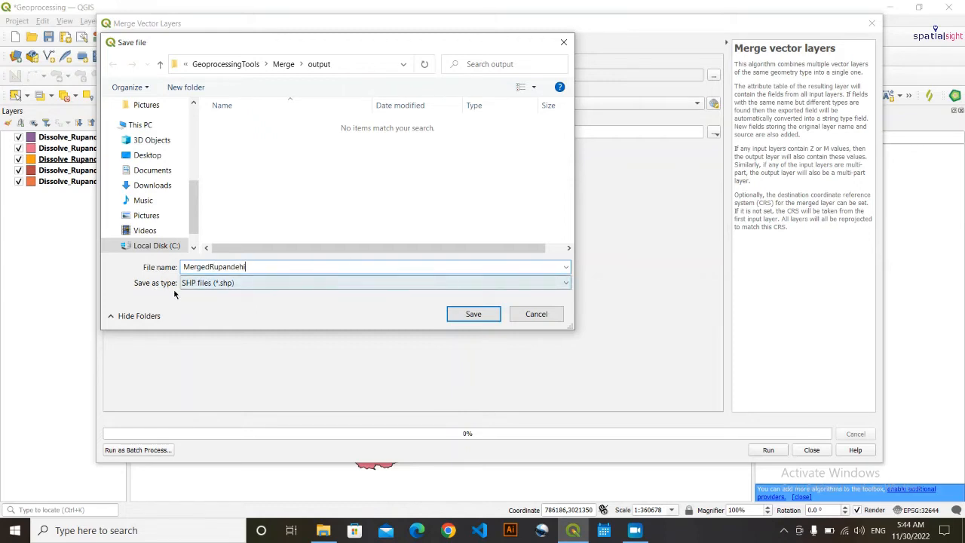
left_click(245, 283)
left_click(246, 284)
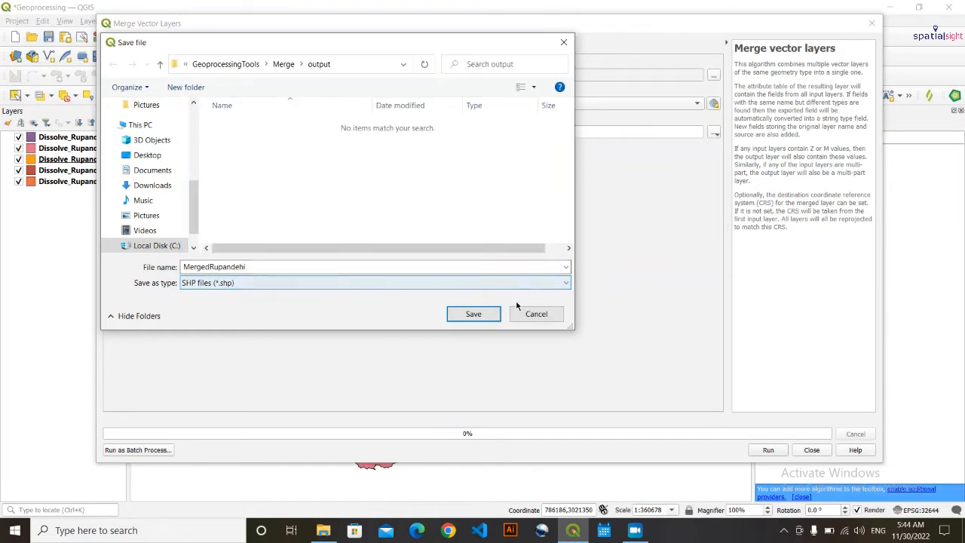
left_click(468, 316)
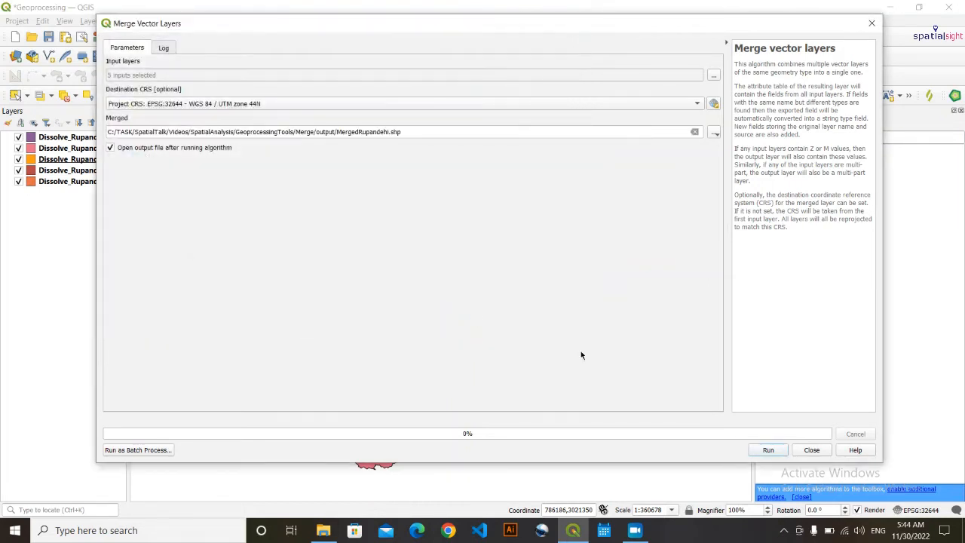
left_click(768, 450)
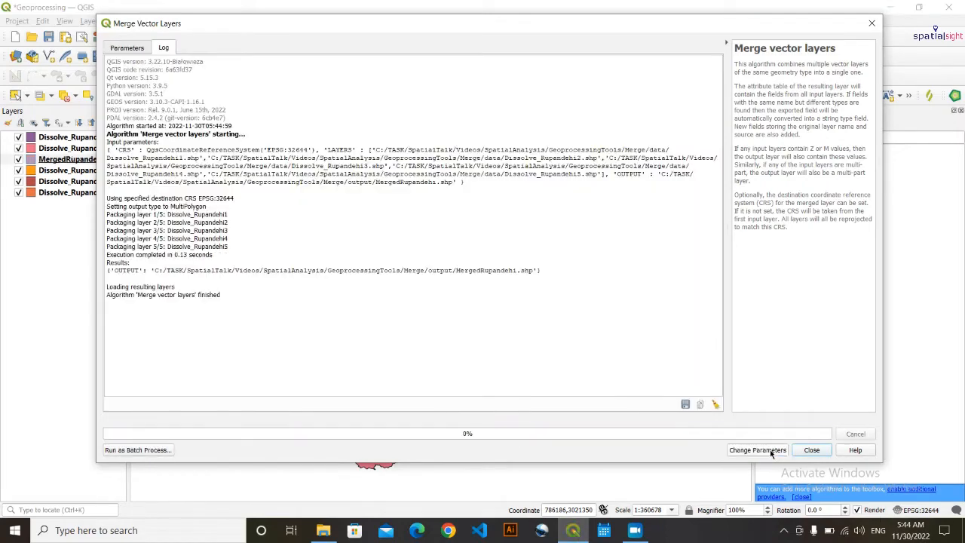
- Hide Dissolve_Rupandehi1–5, move MergedRupandehi to the top of the layers, and recentre the map
left_click(811, 450)
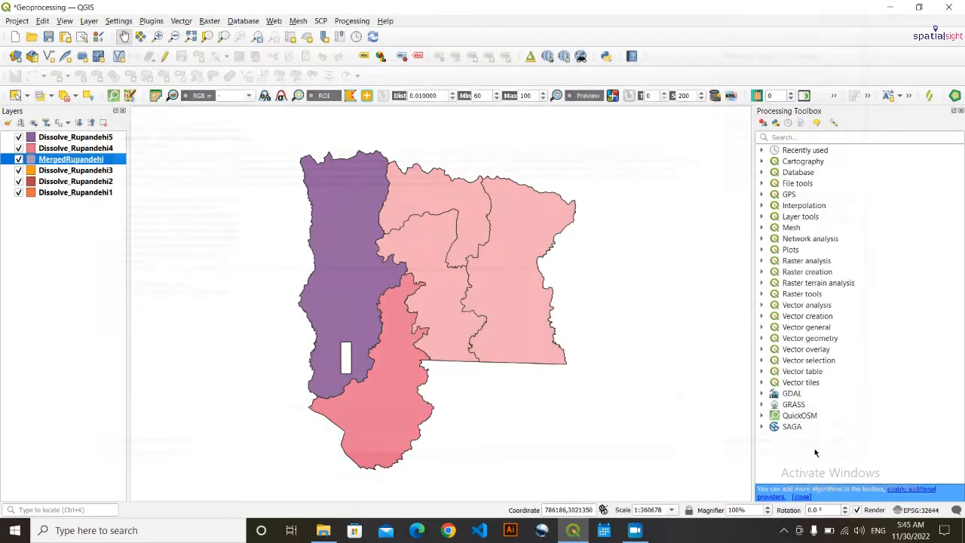
left_click(19, 192)
left_click(19, 182)
left_click(19, 170)
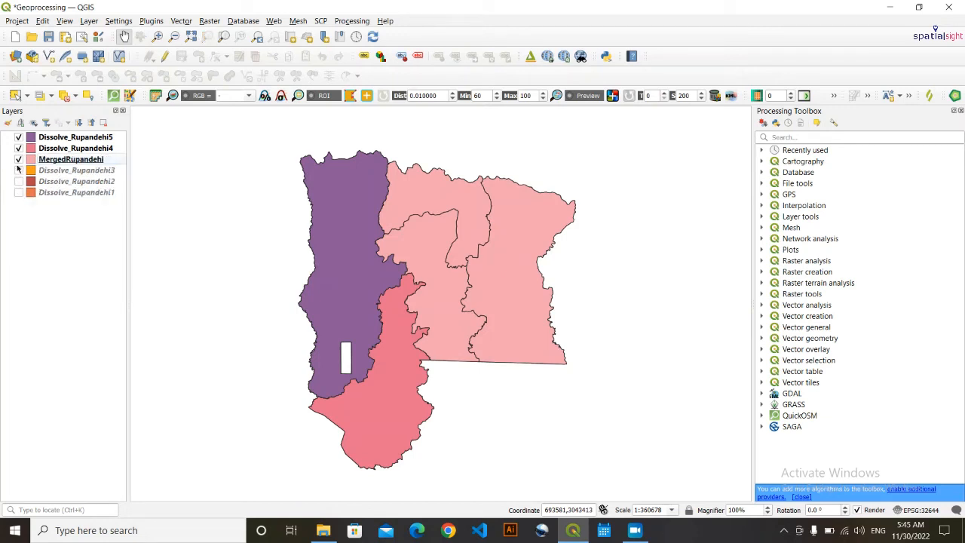
left_click(18, 148)
left_click(19, 138)
left_click(48, 157)
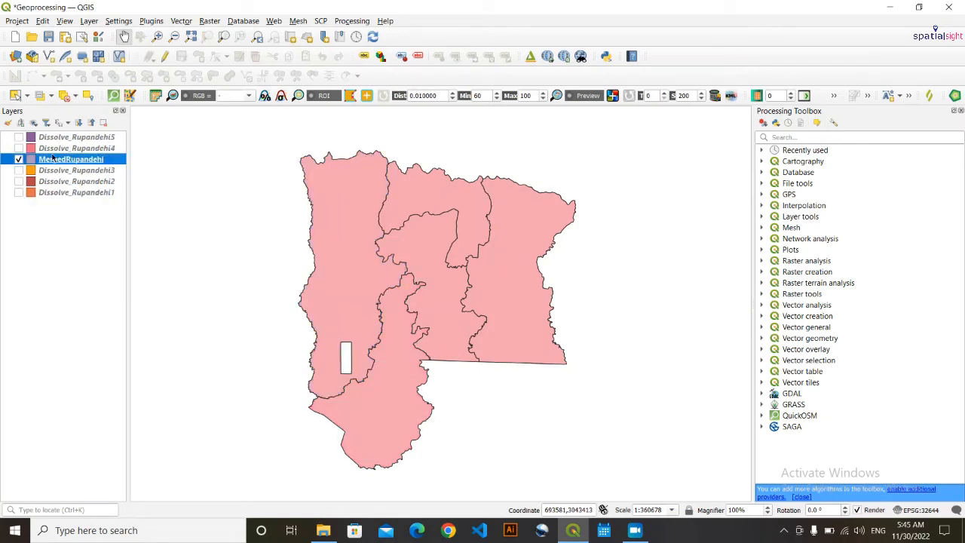
mouse_move(52, 164)
left_mouse_down()
mouse_move(51, 141)
mouse_move(58, 163)
left_mouse_up()
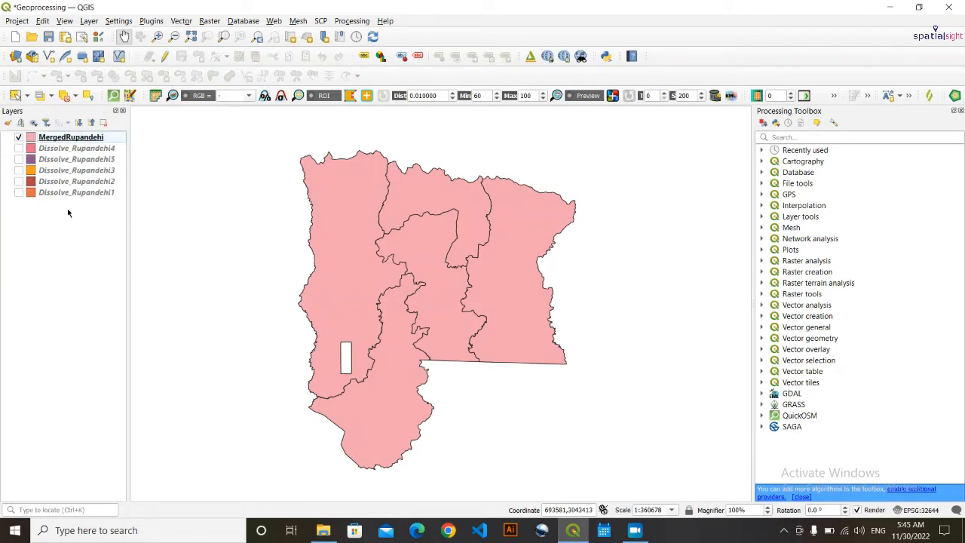
mouse_move(399, 238)
left_mouse_down()
mouse_move(400, 207)
mouse_move(398, 221)
left_mouse_up()
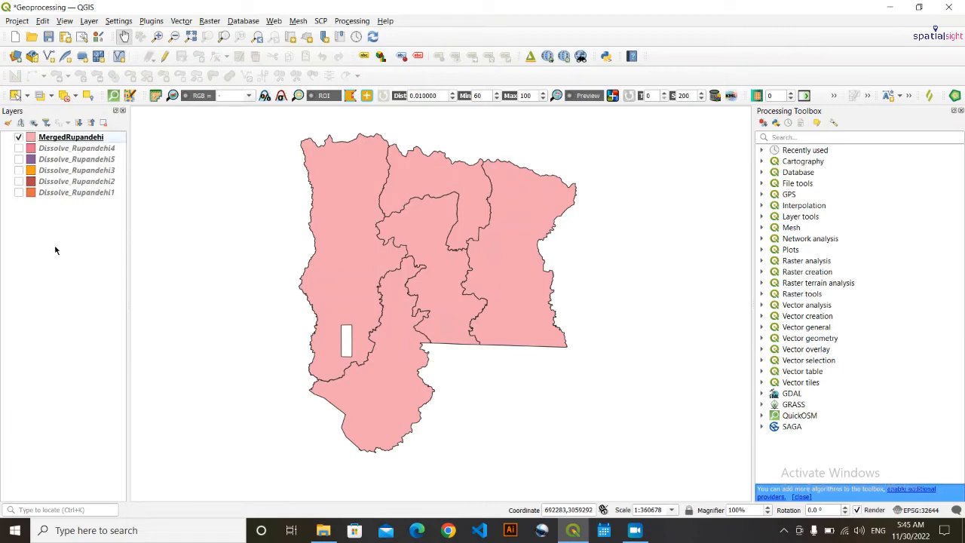
- Bring up the context menu of the MergedRupandehi layer in the Layers panel
left_click(86, 138)
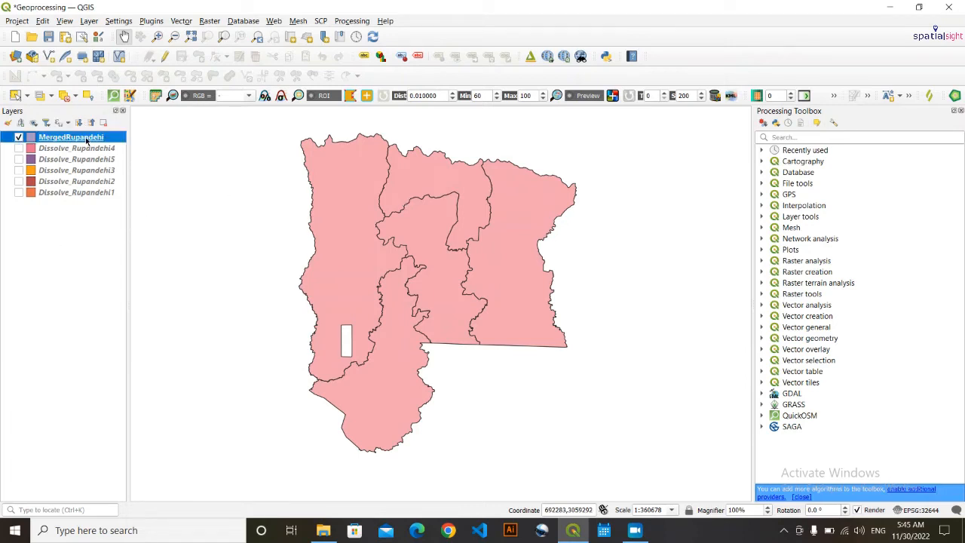
right_click(85, 136)
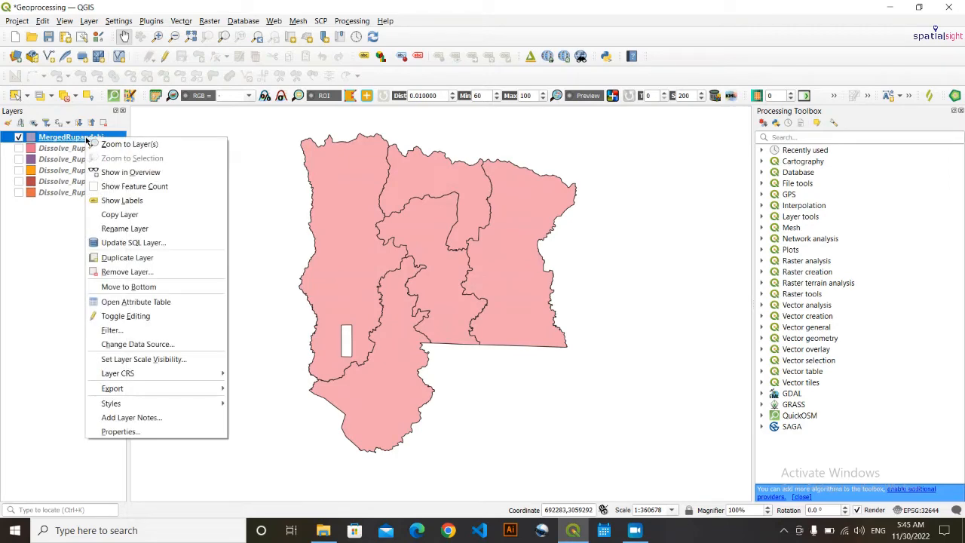
- Open the MergedRupandehi attribute table with its 5 features and switch editing mode on
left_click(168, 303)
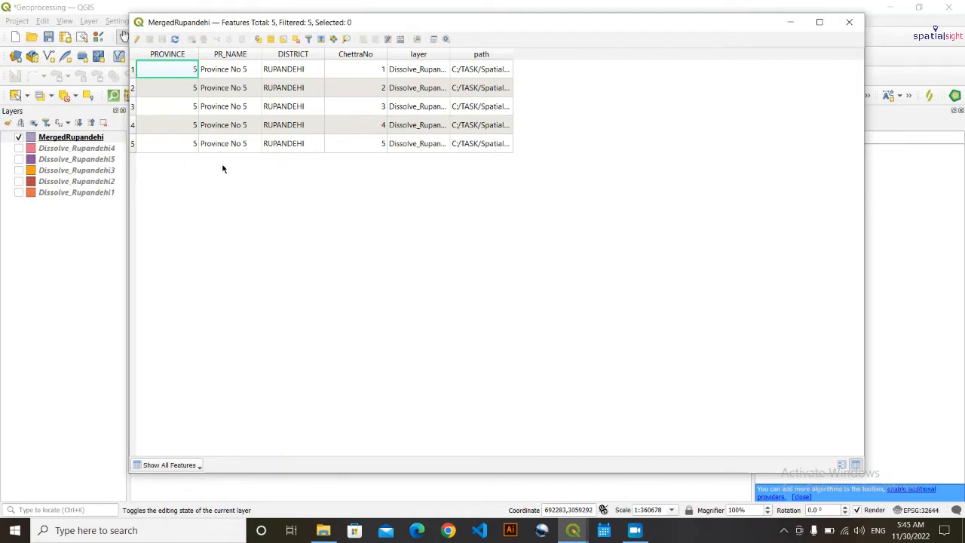
left_click_drag(587, 25, 585, 72)
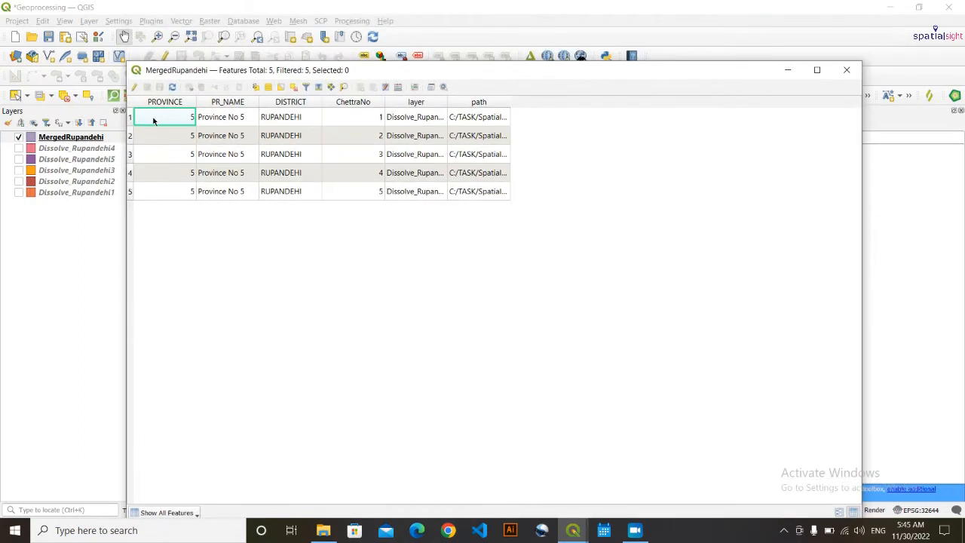
left_click(129, 119)
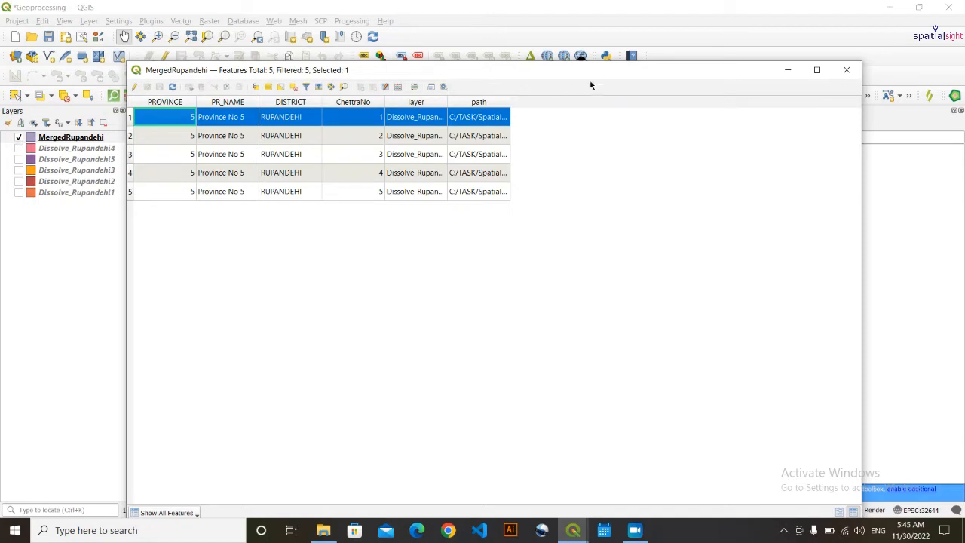
left_click_drag(591, 72, 586, 44)
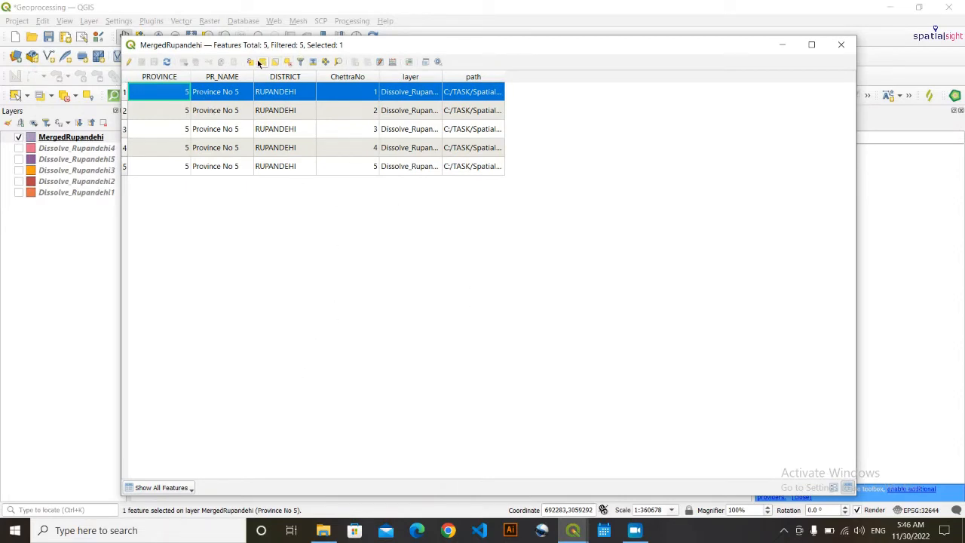
left_click(288, 63)
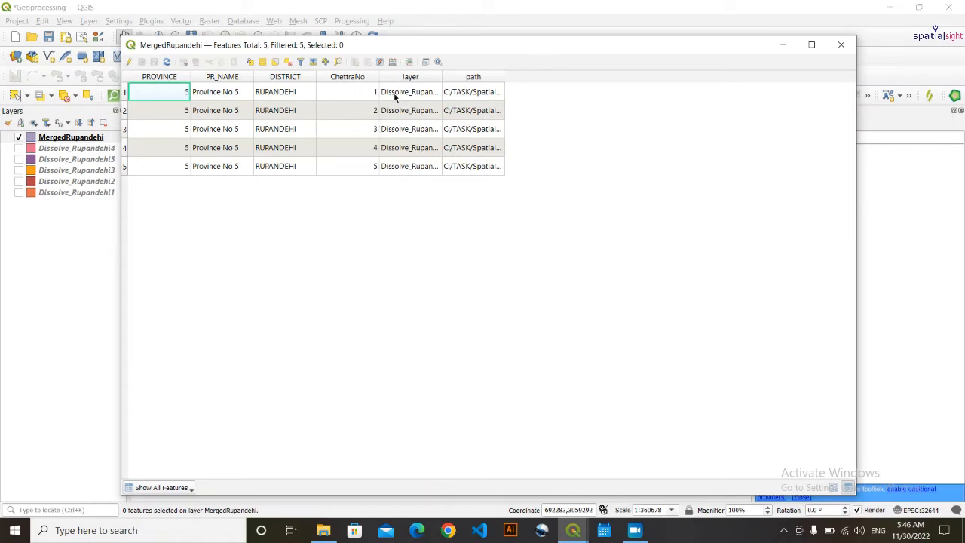
left_click(129, 62)
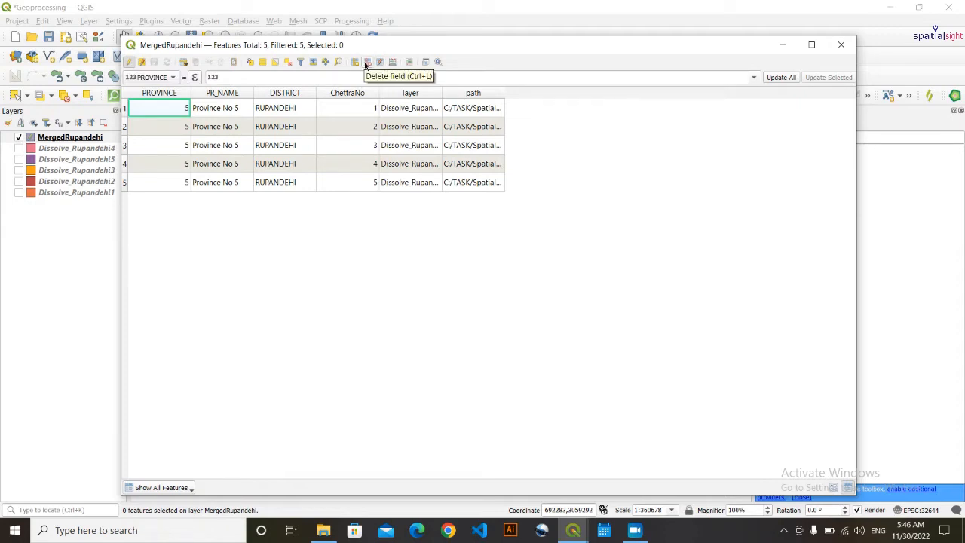
- Delete the layer and path fields, save the edits, stop editing, and close the table
left_click(367, 62)
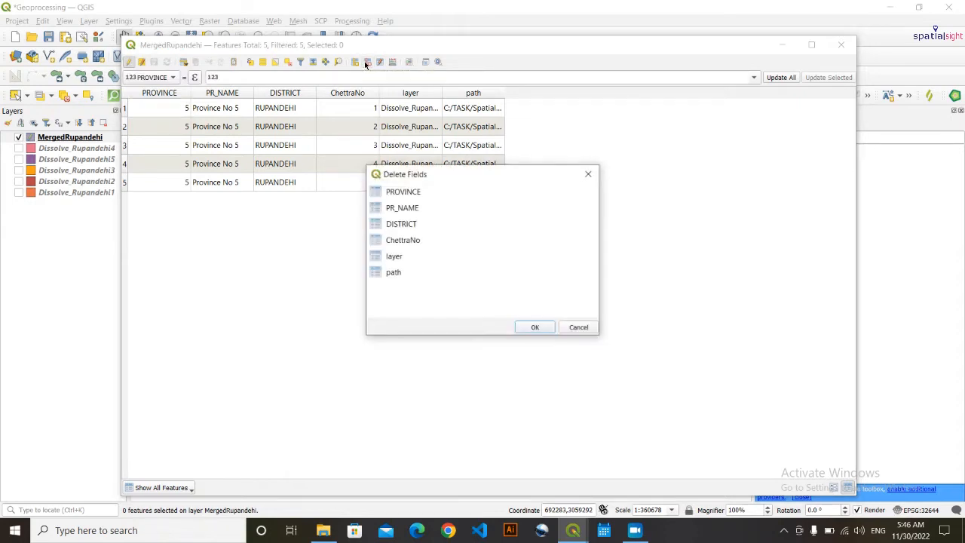
left_click(401, 276)
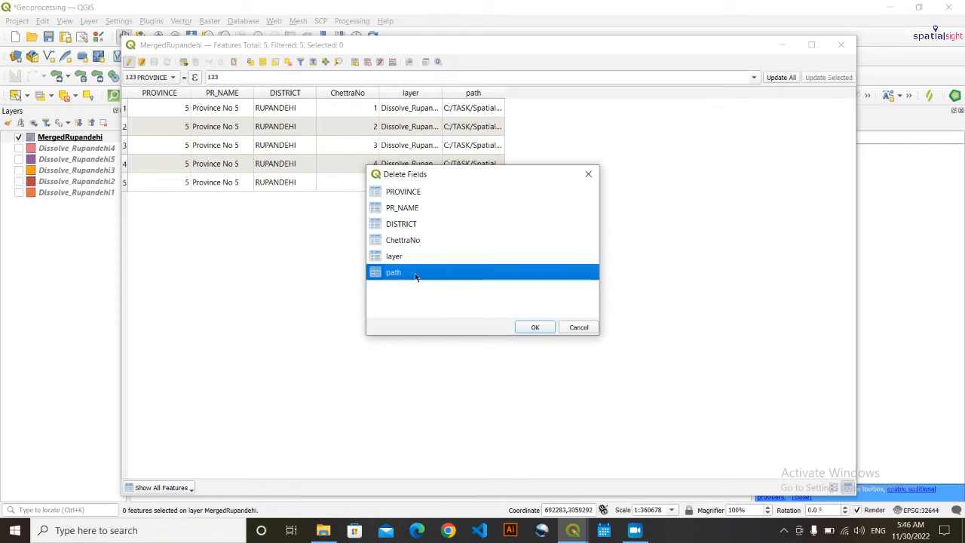
left_click(409, 256, "ctrl")
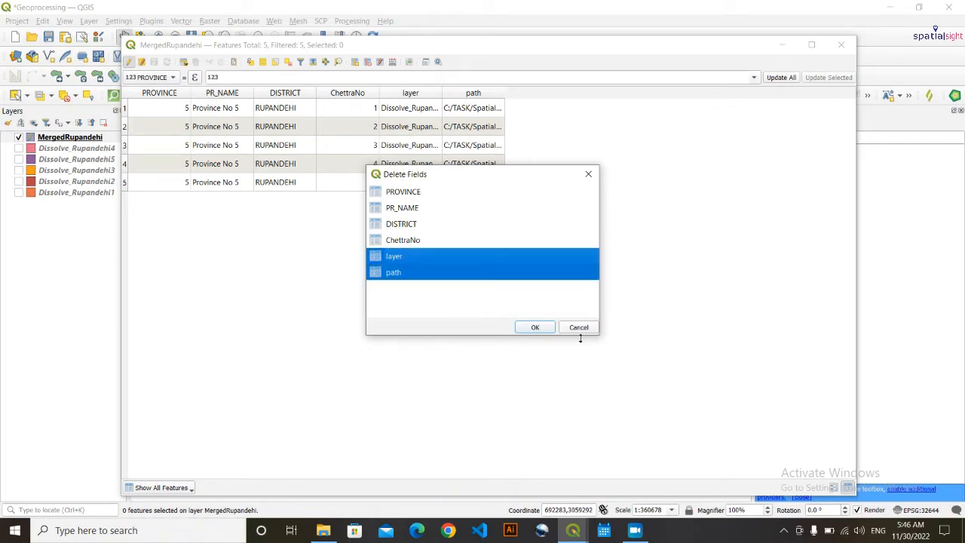
left_click(534, 327)
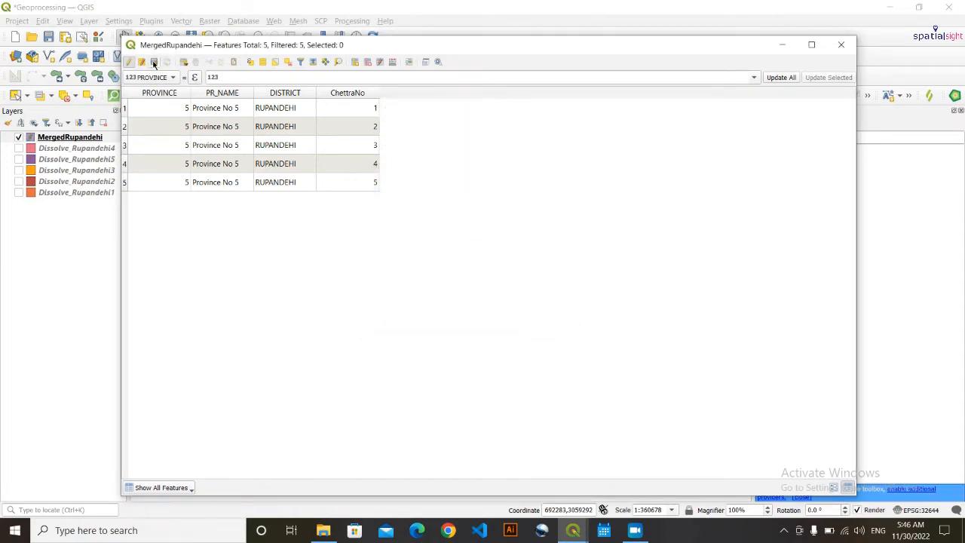
left_click(154, 62)
left_click(129, 63)
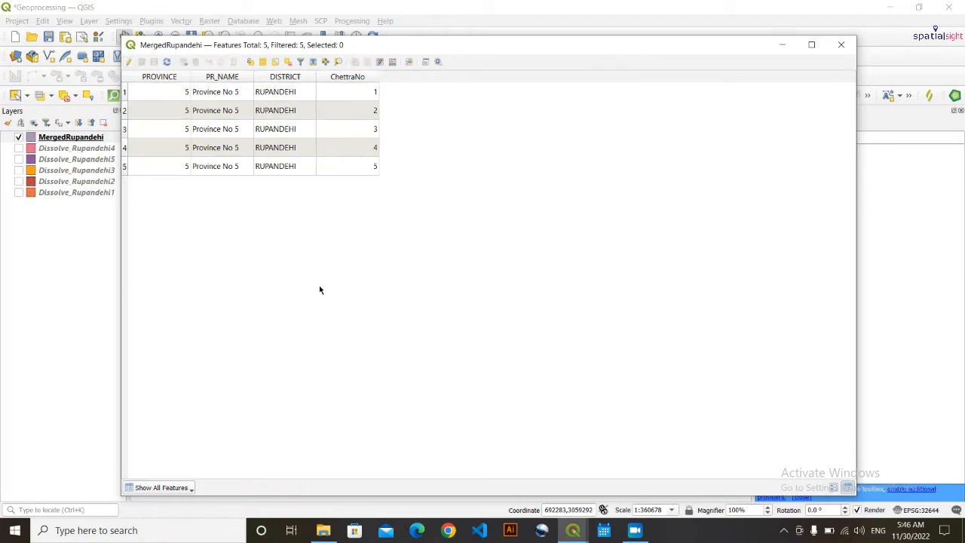
left_click(841, 45)
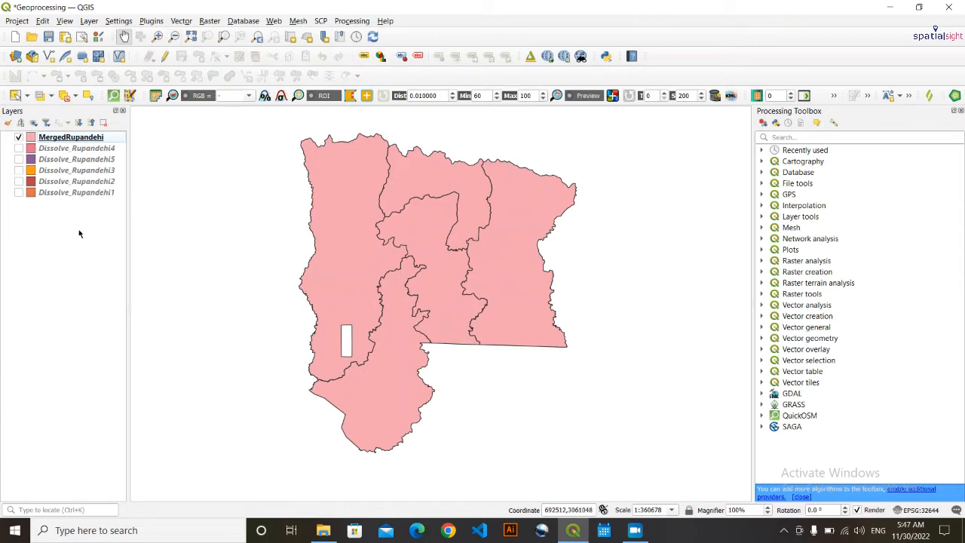
- Remove all six layers from the QGIS project, confirming the removal
left_click_drag(78, 254, 66, 134)
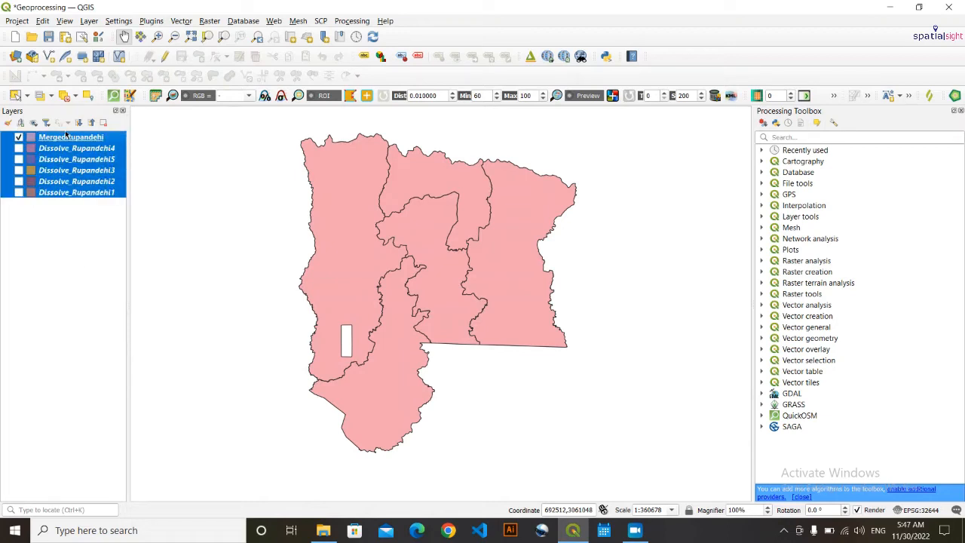
right_click(65, 150)
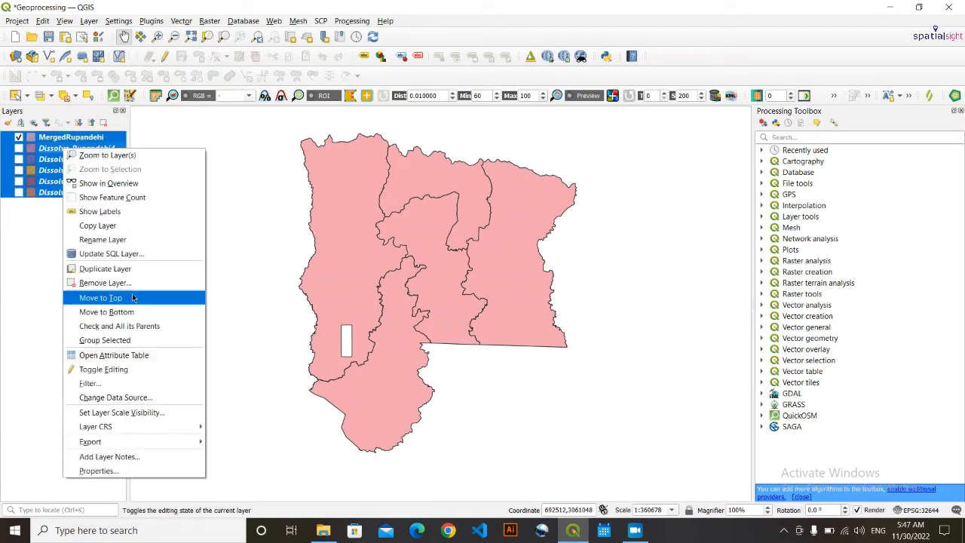
left_click(122, 280)
key("Return")
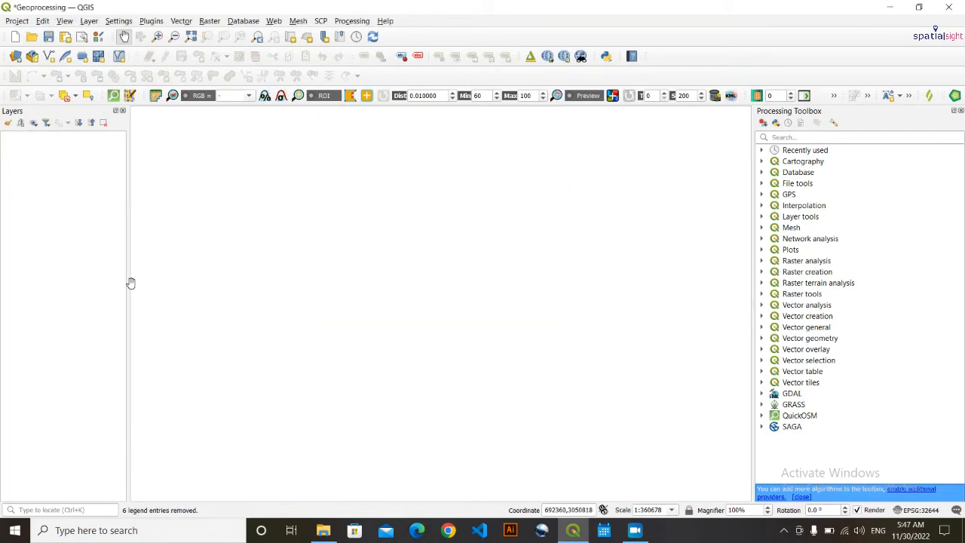
left_click(324, 532)
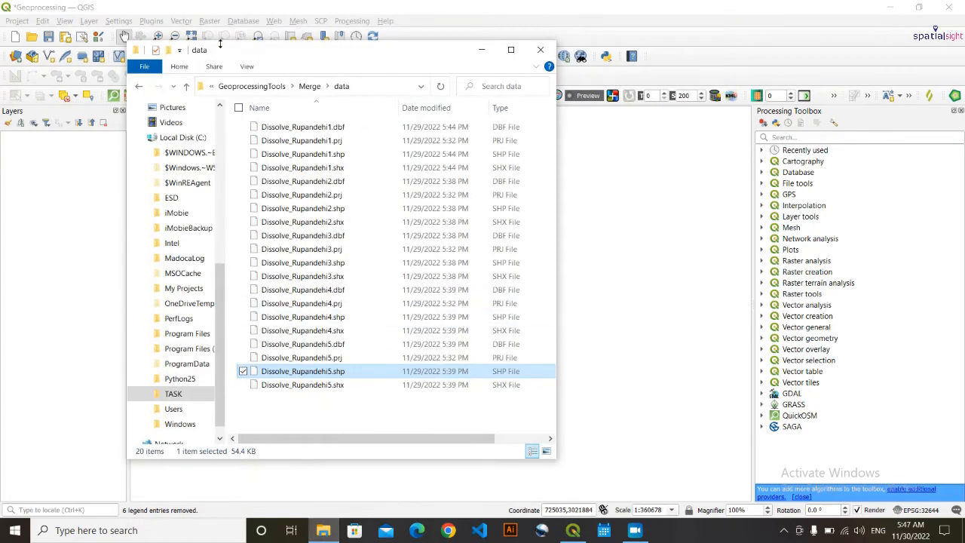
- Add 44N_buildings.shp and RoadBuffer.shp from GeoprocessingTools\Intersection\data as QGIS layers
left_click(255, 86)
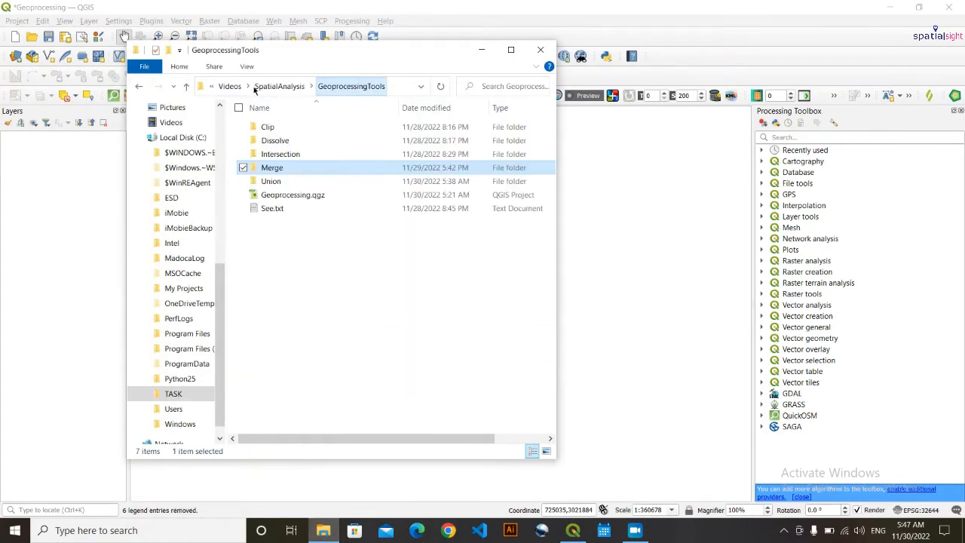
double_click(280, 155)
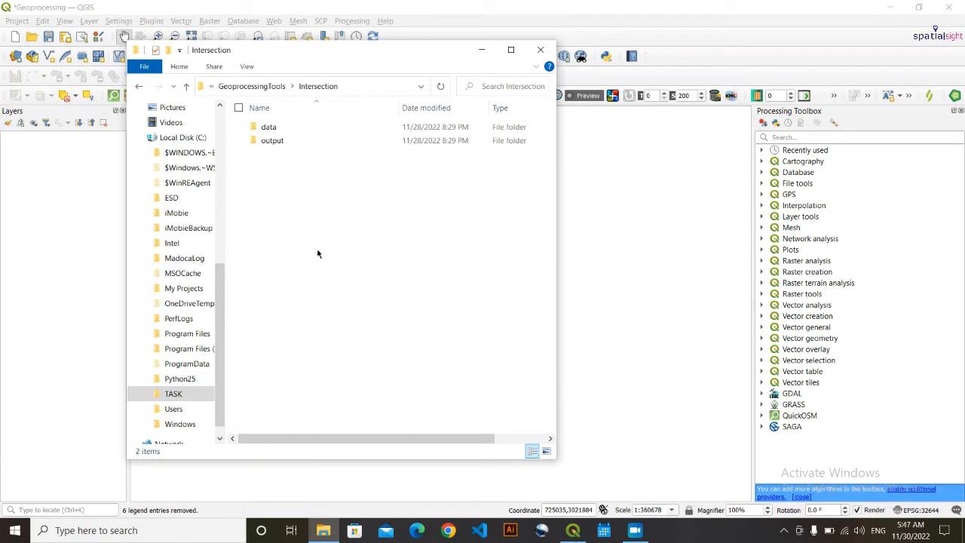
double_click(328, 128)
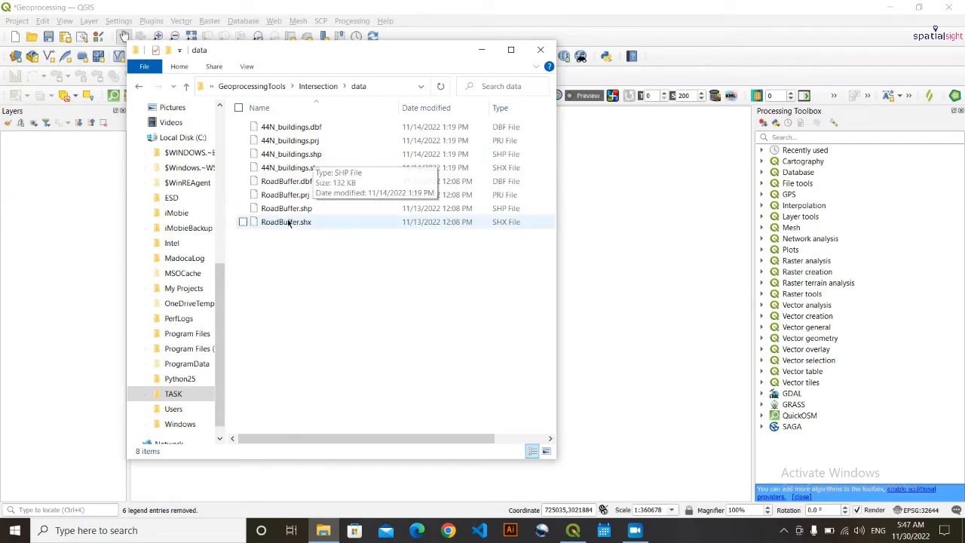
left_click(326, 156)
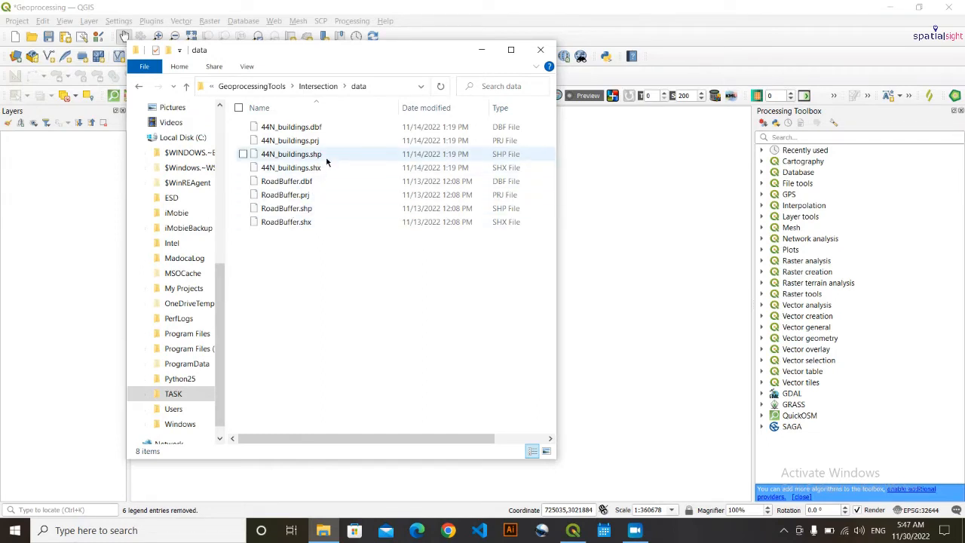
mouse_move(360, 154)
left_mouse_down()
mouse_move(248, 113)
mouse_move(15, 219)
mouse_move(34, 218)
left_mouse_up()
left_click(321, 237)
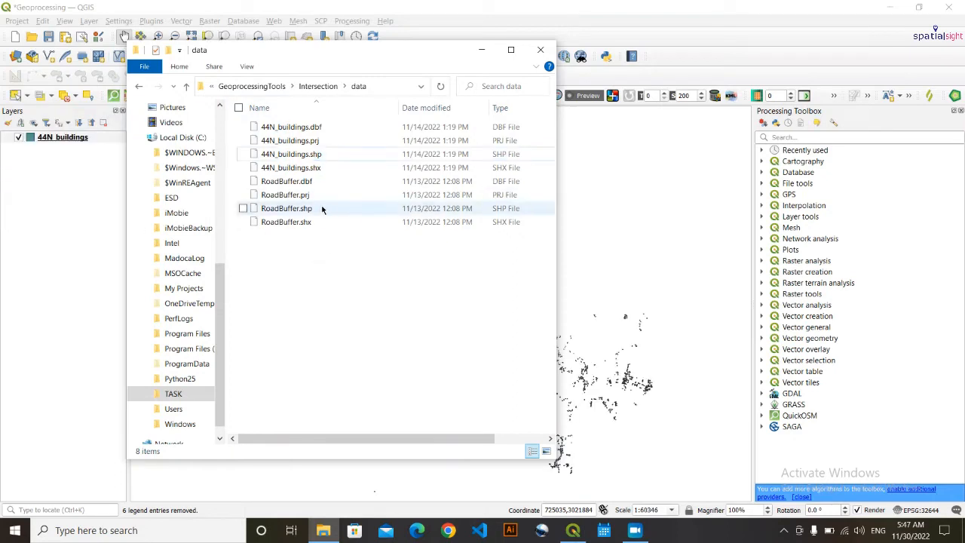
left_click(324, 210)
mouse_move(336, 210)
left_mouse_down()
mouse_move(53, 241)
mouse_move(100, 236)
left_mouse_up()
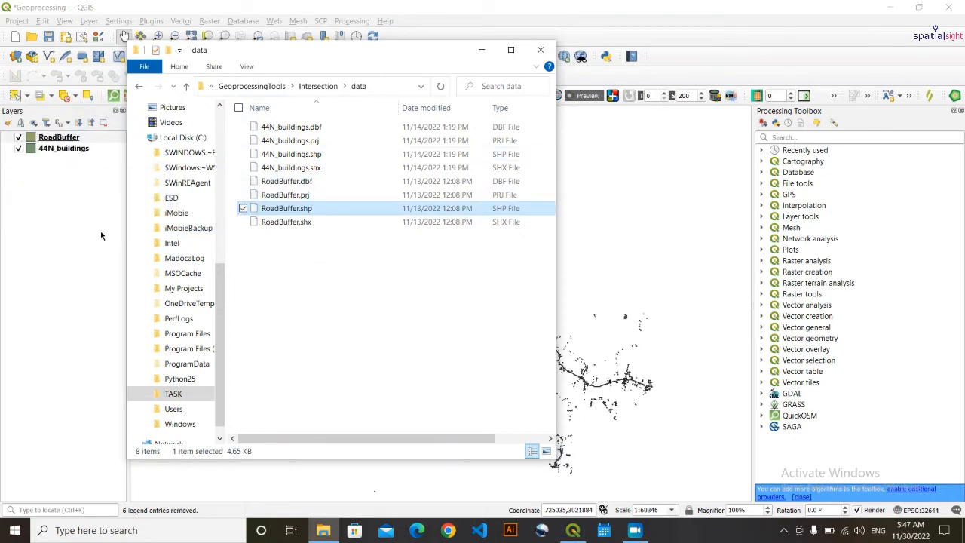
left_click(480, 50)
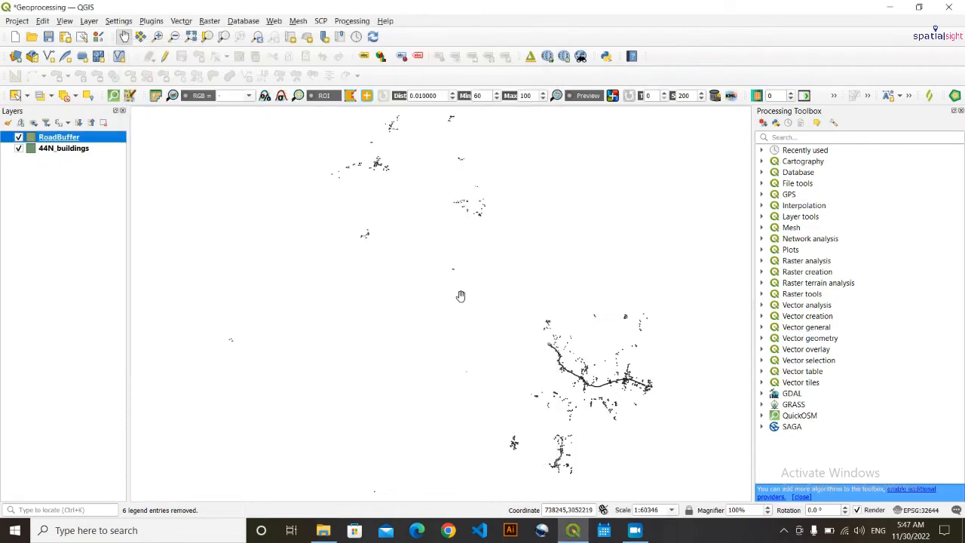
- Zoom the map to the full extent of the RoadBuffer layer
left_click_drag(309, 264, 250, 327)
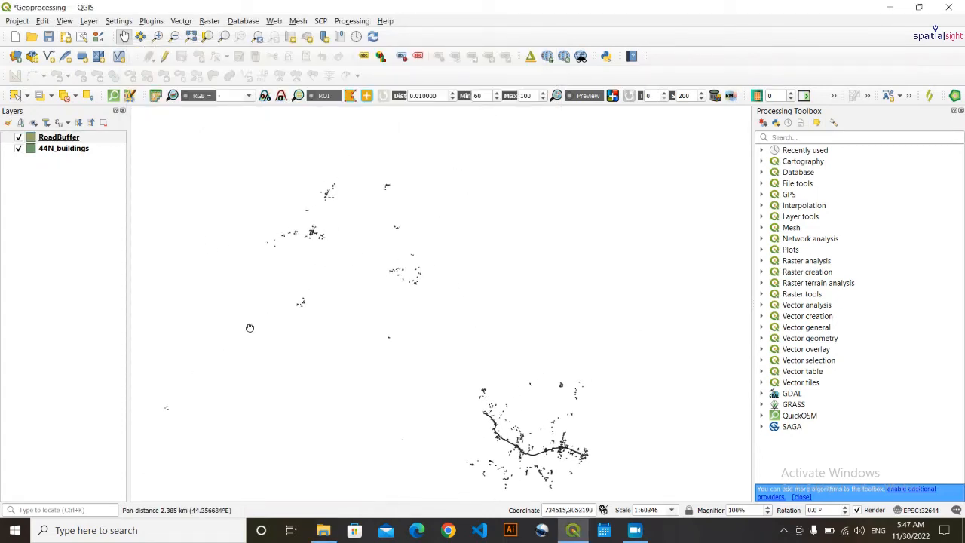
scroll(388, 320, "up", 1)
scroll(388, 320, "down", 1)
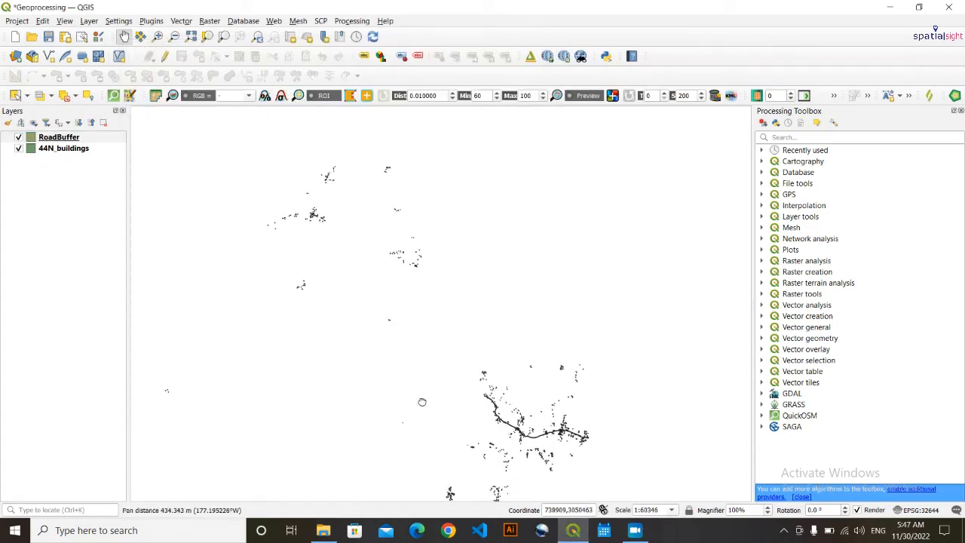
left_click_drag(509, 354, 439, 317)
scroll(449, 311, "up", 1)
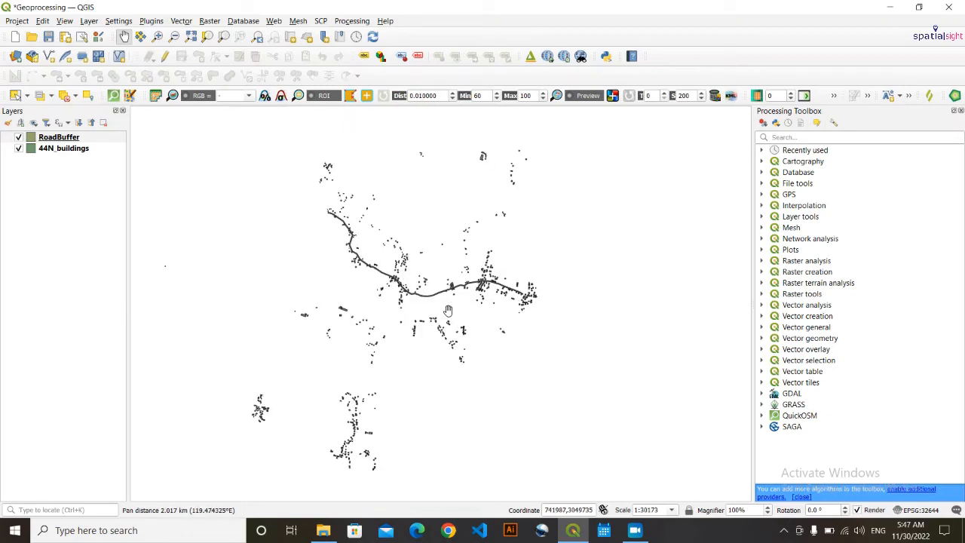
left_click(61, 137)
right_click(60, 137)
left_click(90, 147)
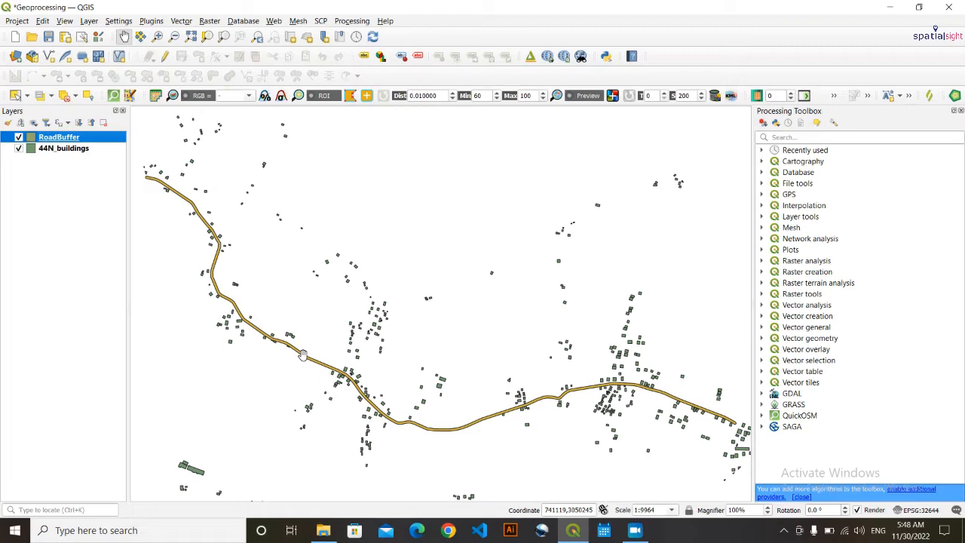
- Pan along the road buffer and move RoadBuffer beneath 44N_buildings in the layer order
scroll(325, 383, "up", 2)
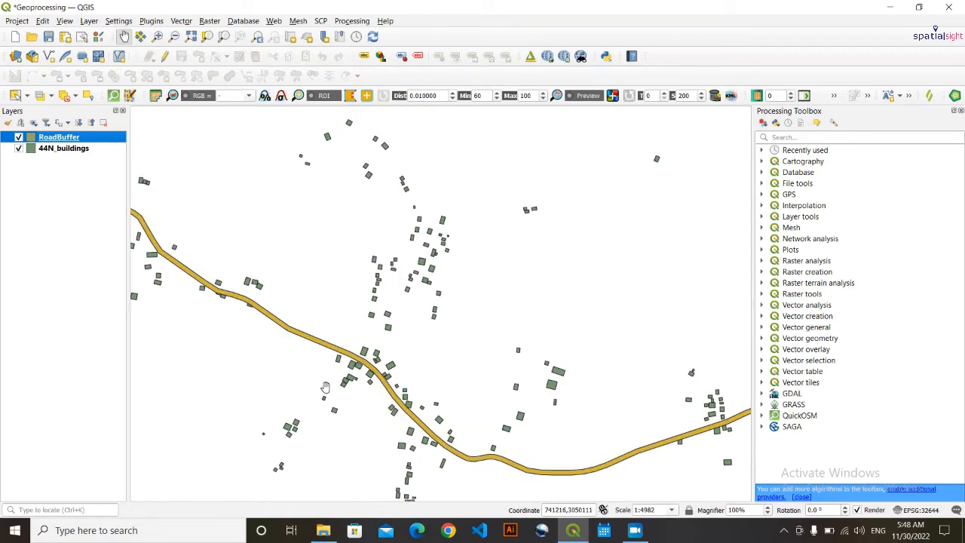
scroll(386, 318, "up", 2)
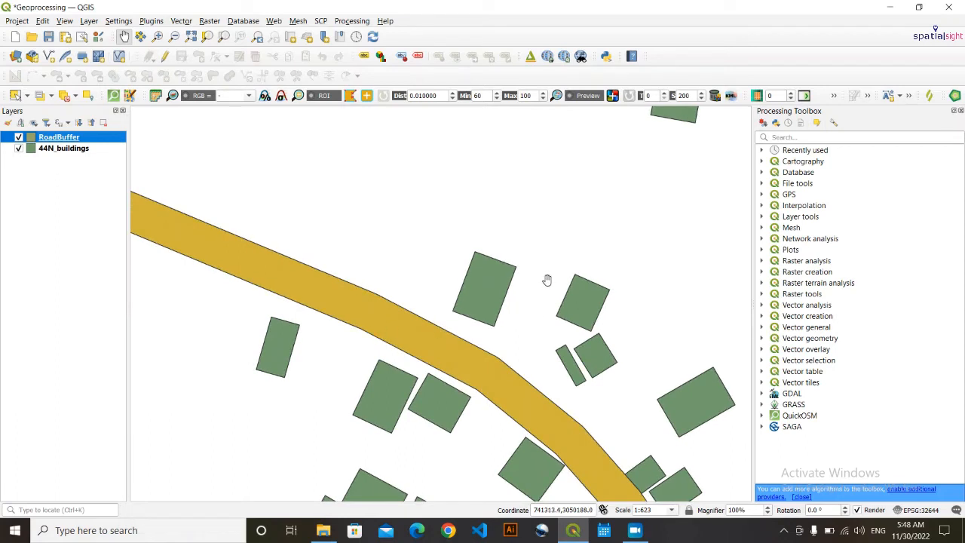
left_click_drag(551, 269, 460, 232)
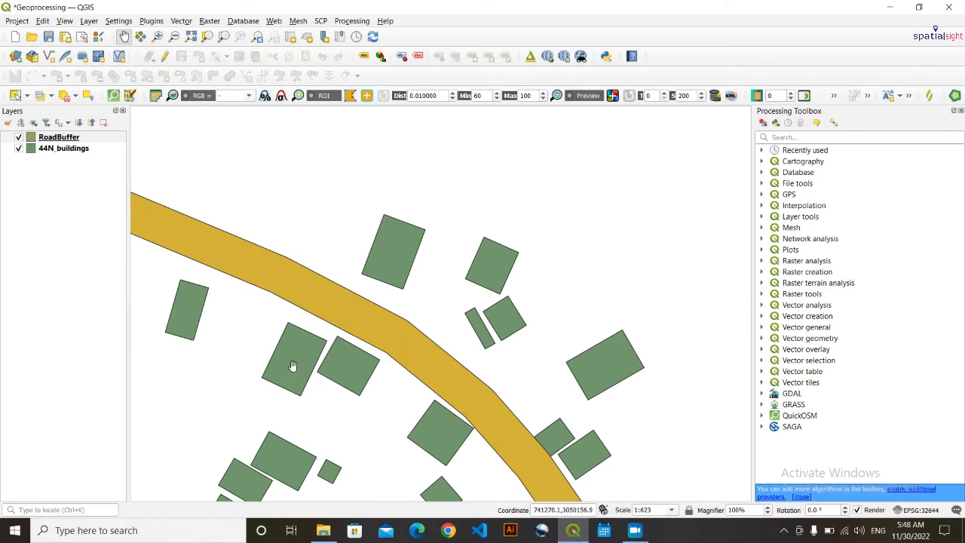
left_click_drag(239, 355, 426, 395)
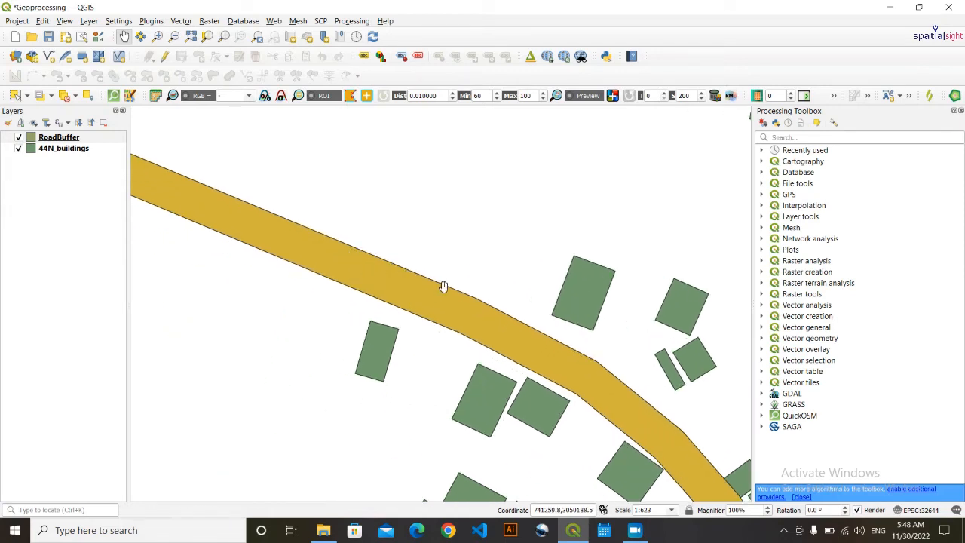
scroll(416, 281, "down", 2)
scroll(457, 301, "up", 2)
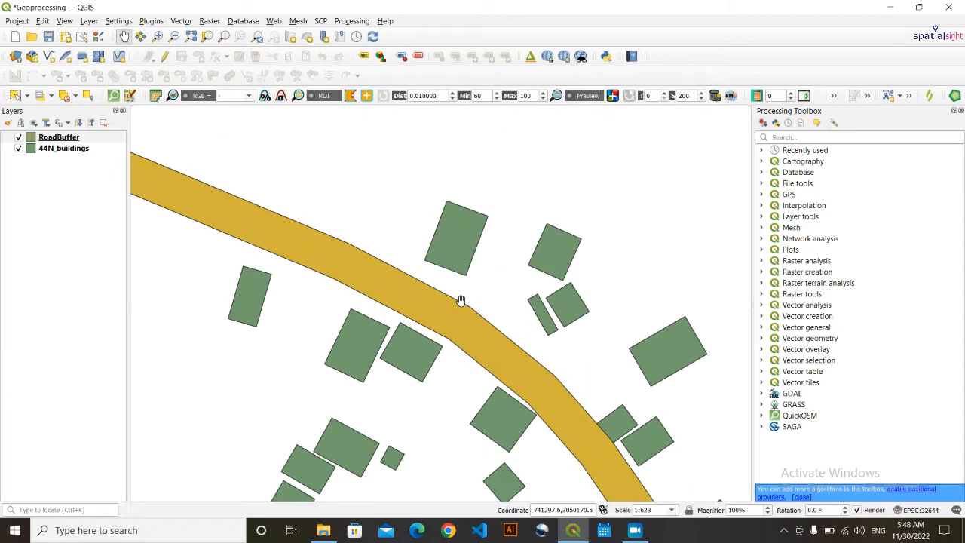
scroll(420, 308, "down", 2)
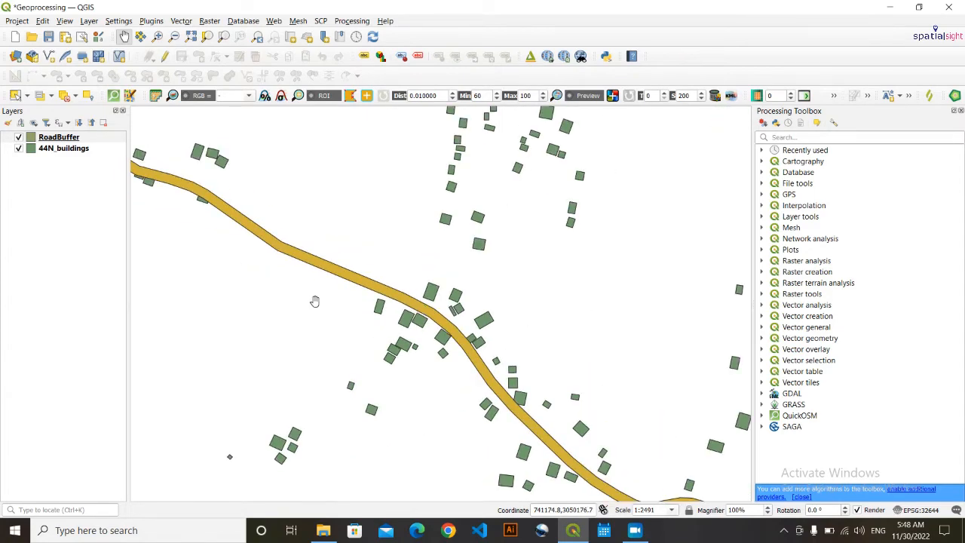
scroll(197, 239, "down", 1)
left_click_drag(201, 242, 387, 339)
left_click_drag(59, 137, 62, 194)
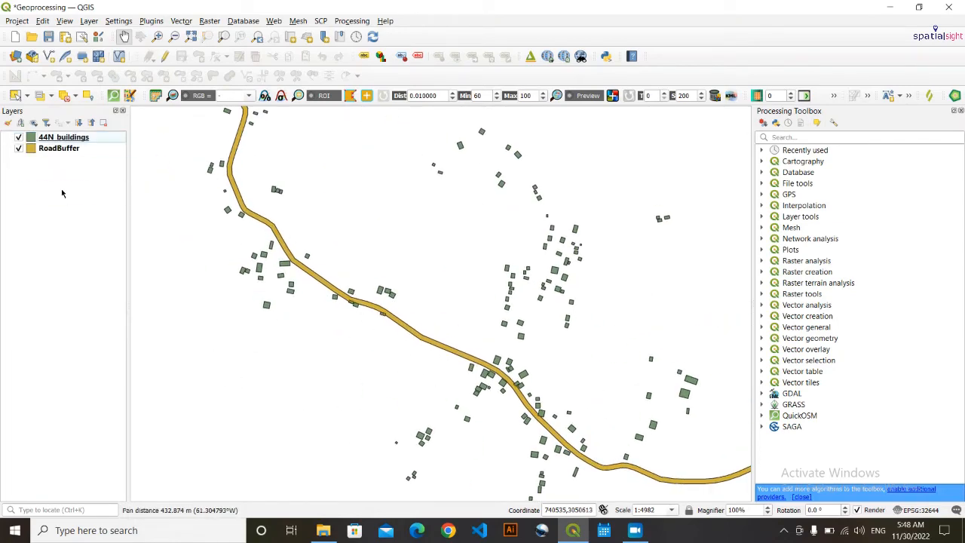
- Pan along the road to bring buildings overlapping the buffer into view
scroll(371, 310, "up", 2)
scroll(367, 306, "down", 3)
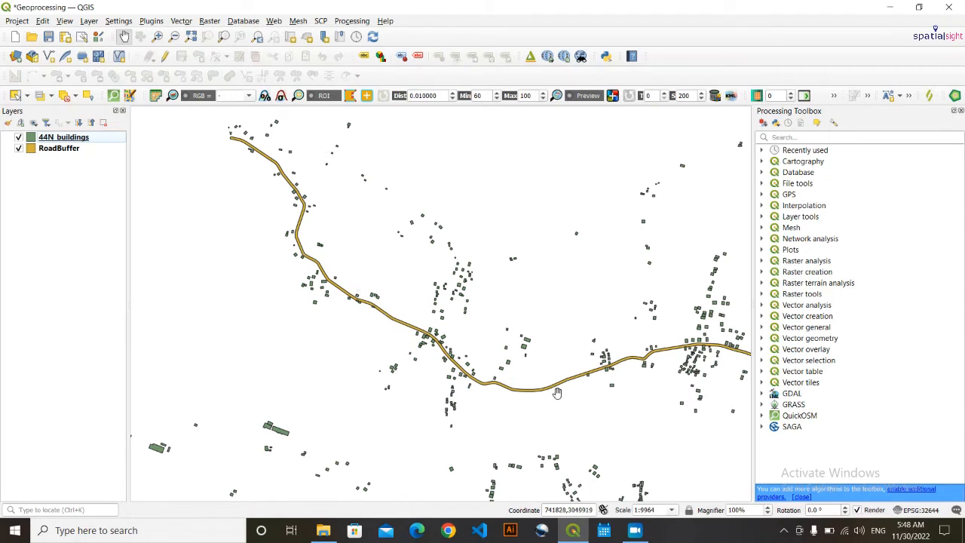
scroll(355, 313, "up", 2)
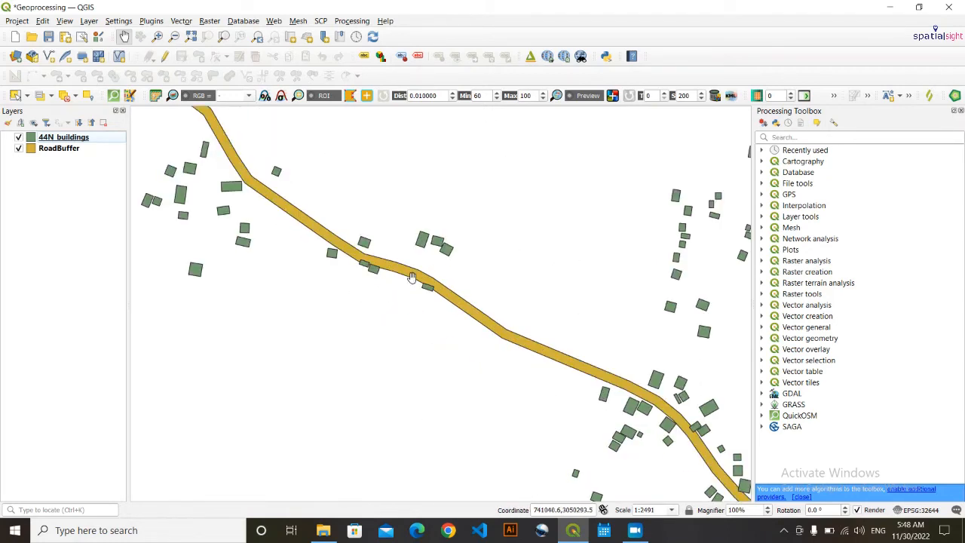
left_click_drag(412, 277, 355, 280)
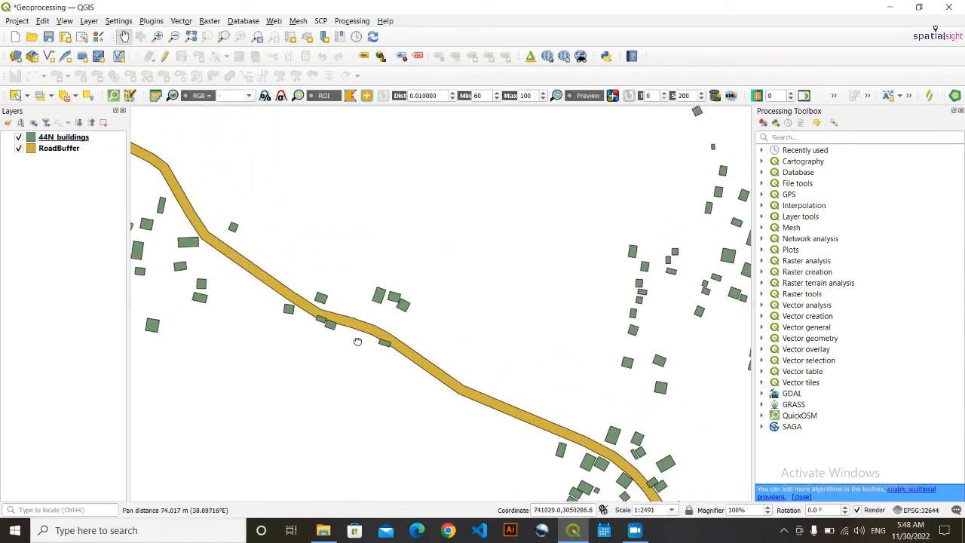
scroll(352, 314, "up", 2)
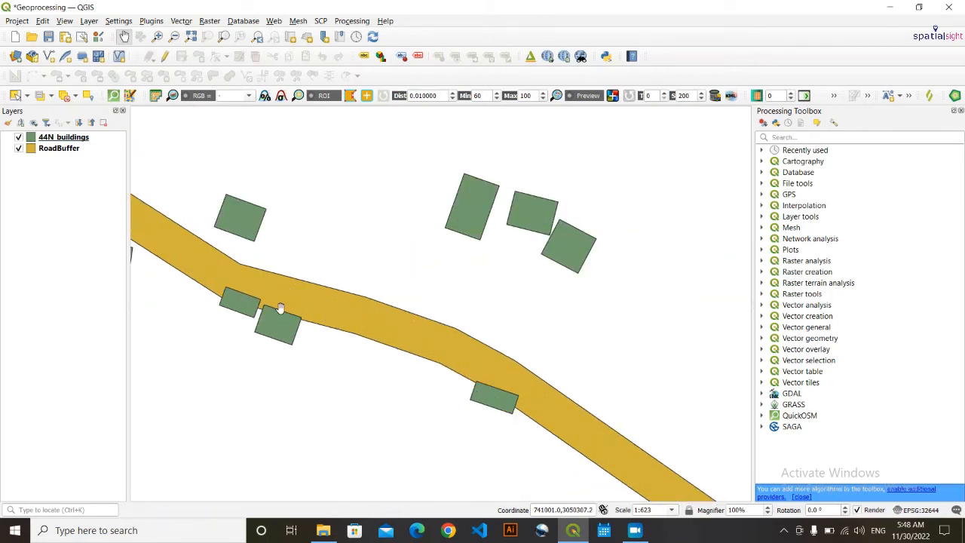
scroll(312, 333, "down", 1)
left_click_drag(226, 323, 255, 338)
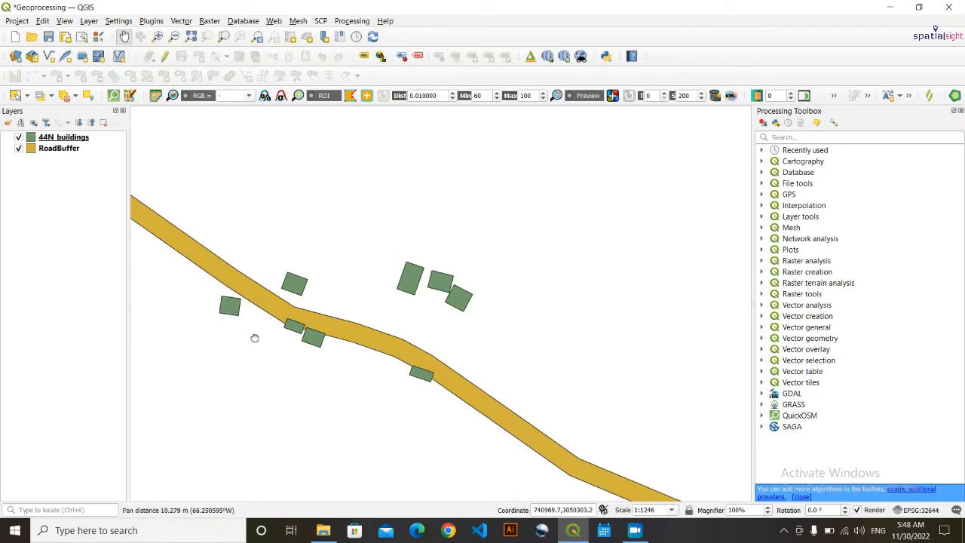
scroll(288, 344, "up", 2)
scroll(297, 334, "down", 2)
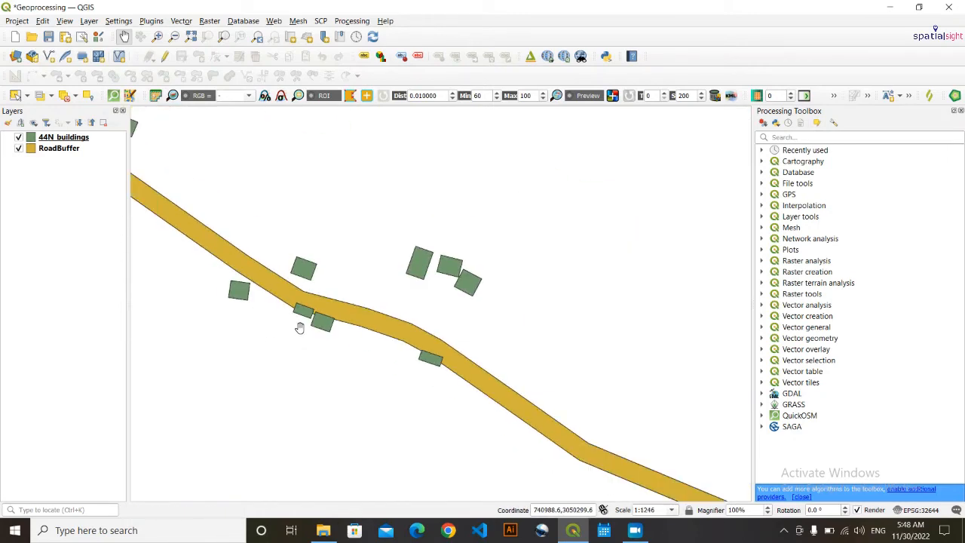
scroll(299, 328, "down", 3)
scroll(242, 290, "down", 1)
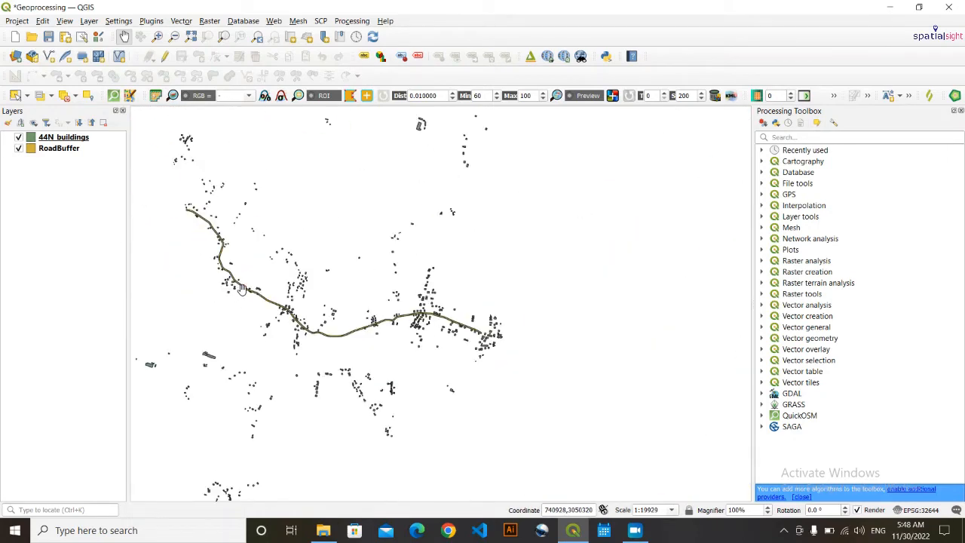
scroll(243, 263, "up", 1)
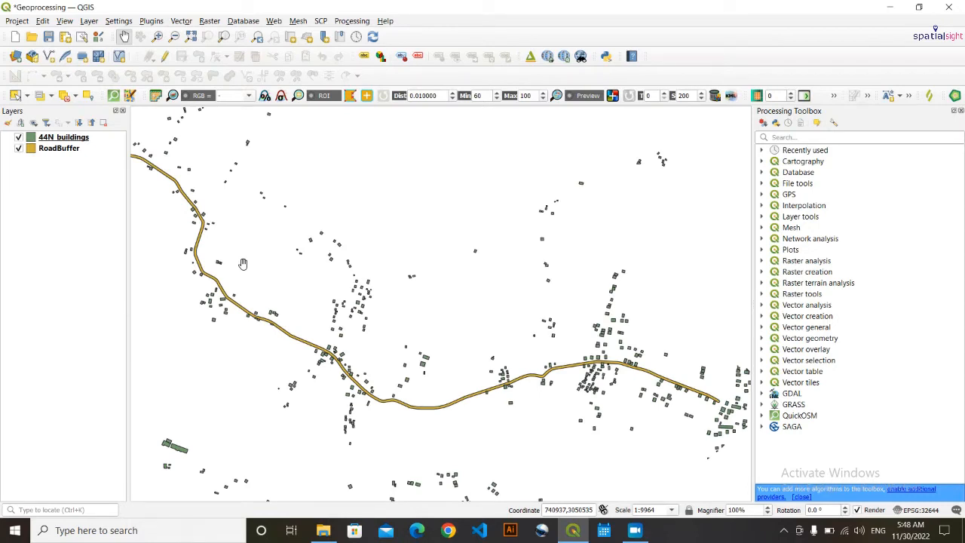
scroll(243, 263, "up", 1)
scroll(243, 263, "down", 2)
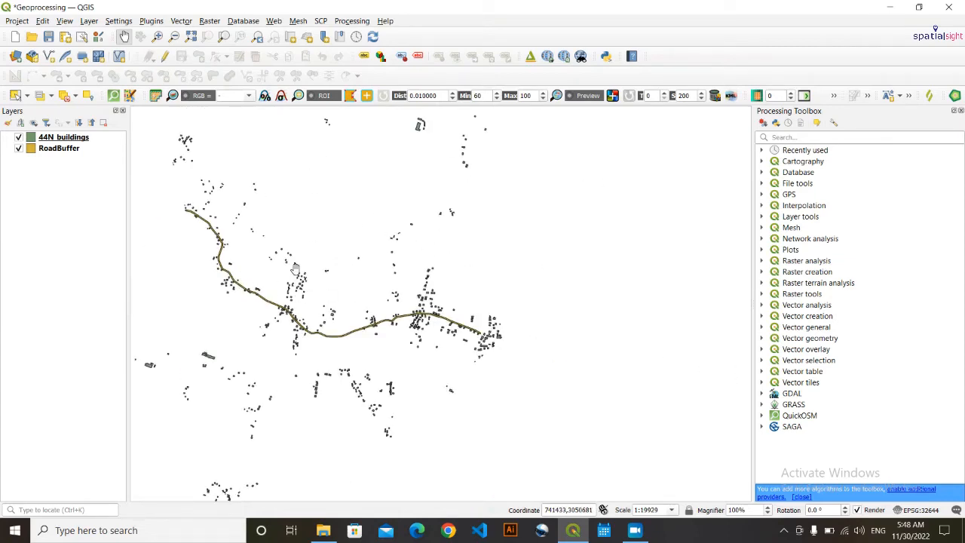
scroll(251, 347, "up", 2)
- Pan toward the road bend and zoom out to about 1:4982 showing many buildings
left_click_drag(347, 276, 315, 387)
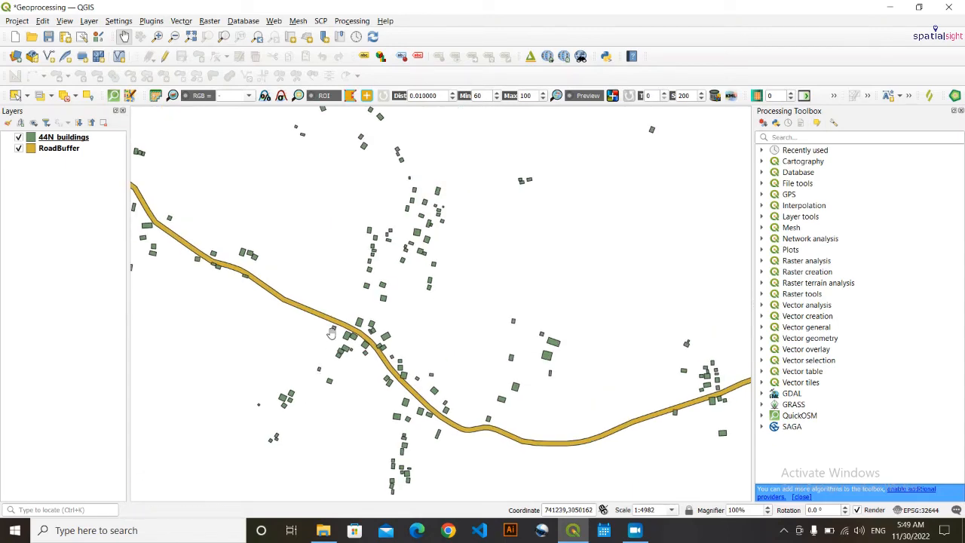
scroll(367, 316, "up", 2)
left_click_drag(257, 379, 598, 317)
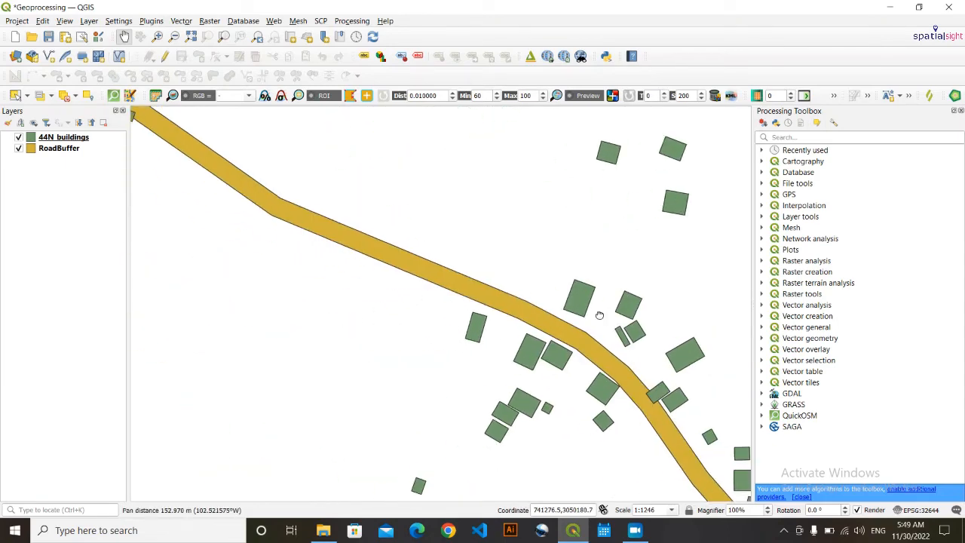
scroll(595, 316, "down", 1)
left_click_drag(294, 213, 354, 355)
left_click_drag(292, 255, 380, 407)
left_click_drag(261, 306, 347, 529)
left_click_drag(235, 321, 370, 540)
left_click_drag(312, 405, 192, 153)
left_click_drag(259, 356, 183, 73)
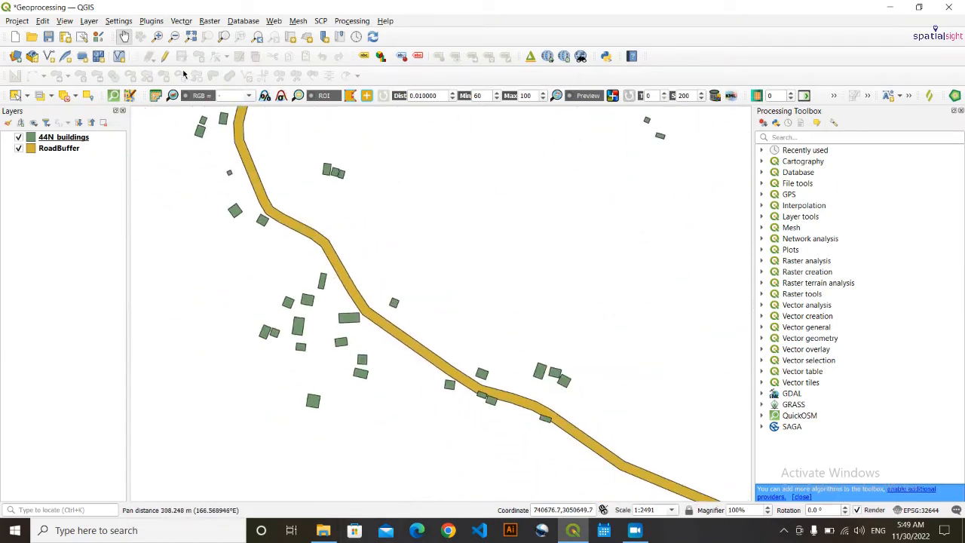
scroll(321, 321, "down", 1)
scroll(317, 253, "down", 1)
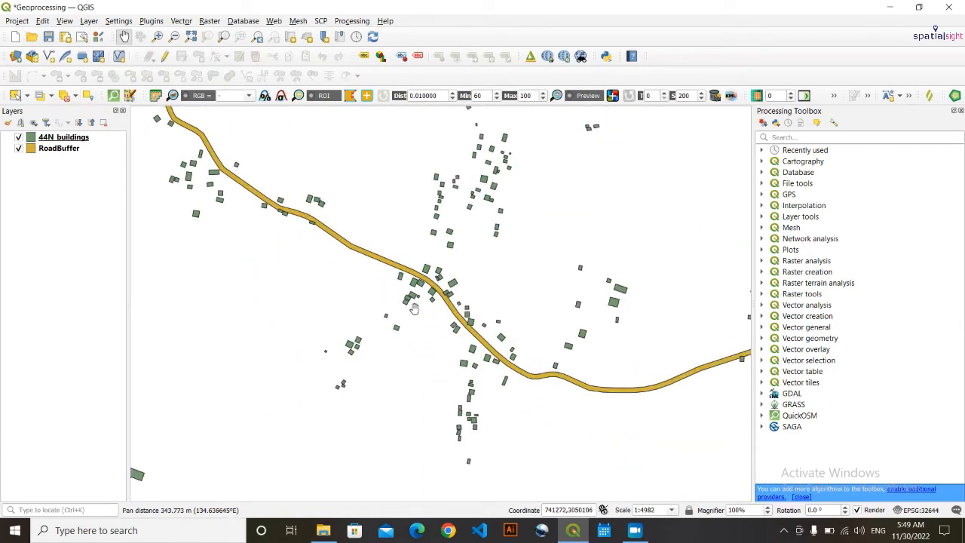
scroll(325, 309, "up", 1)
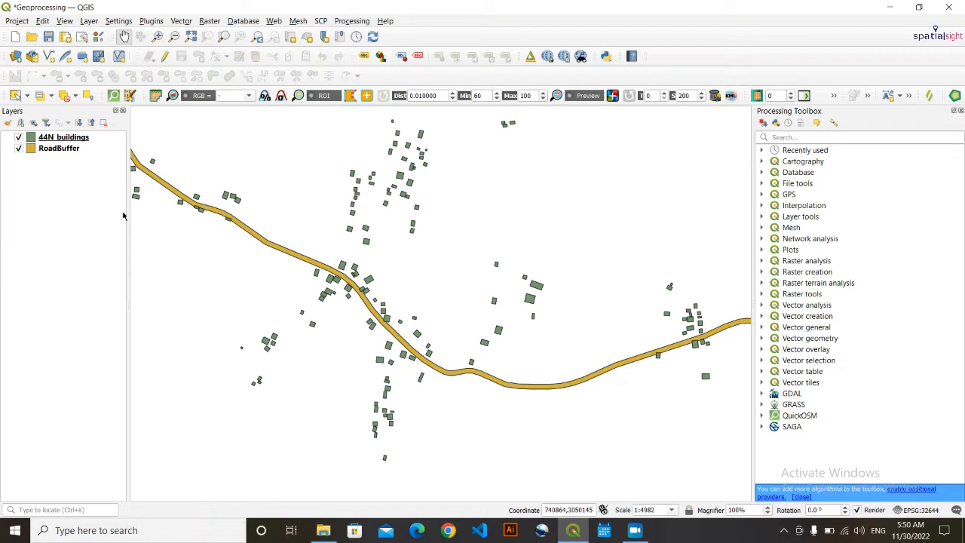
- Open the 44N_buildings attribute table and review its fields
left_click(68, 141)
right_click(68, 143)
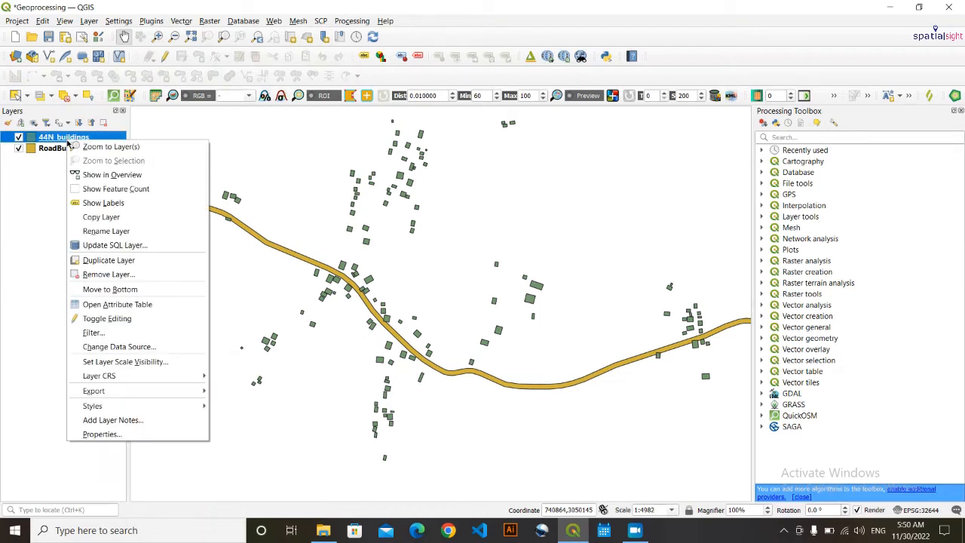
left_click(114, 305)
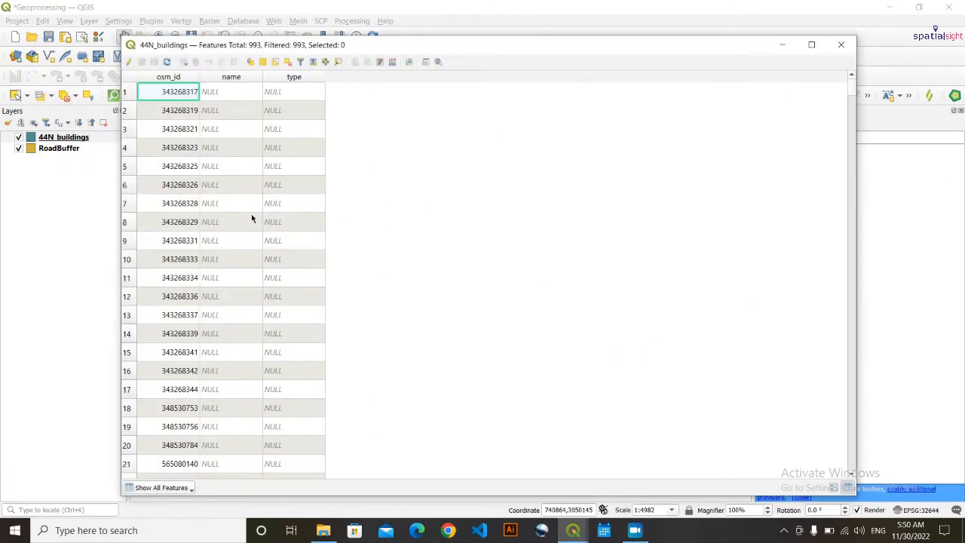
scroll(254, 218, "down", 10)
scroll(253, 218, "up", 10)
left_click_drag(851, 84, 725, 74)
scroll(724, 230, "down", 7)
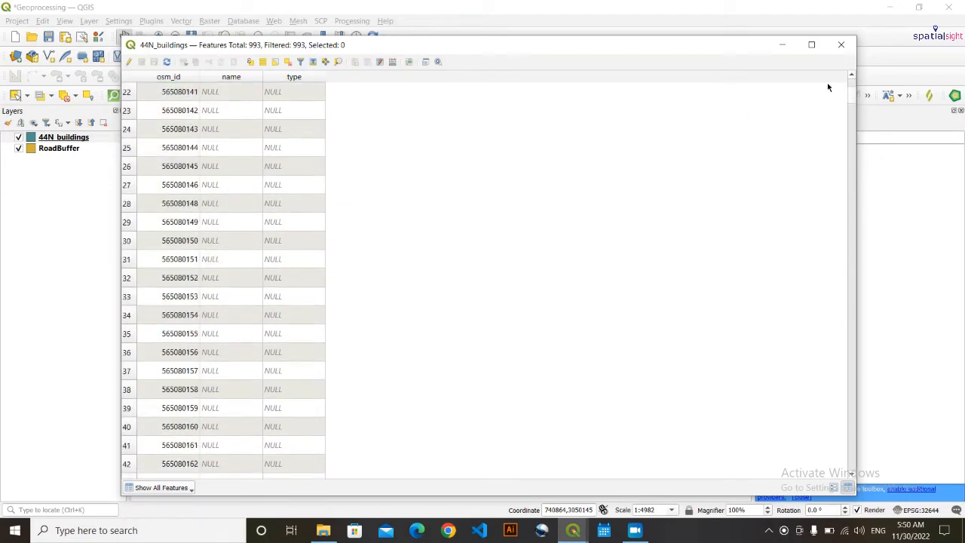
left_click_drag(853, 94, 834, 81)
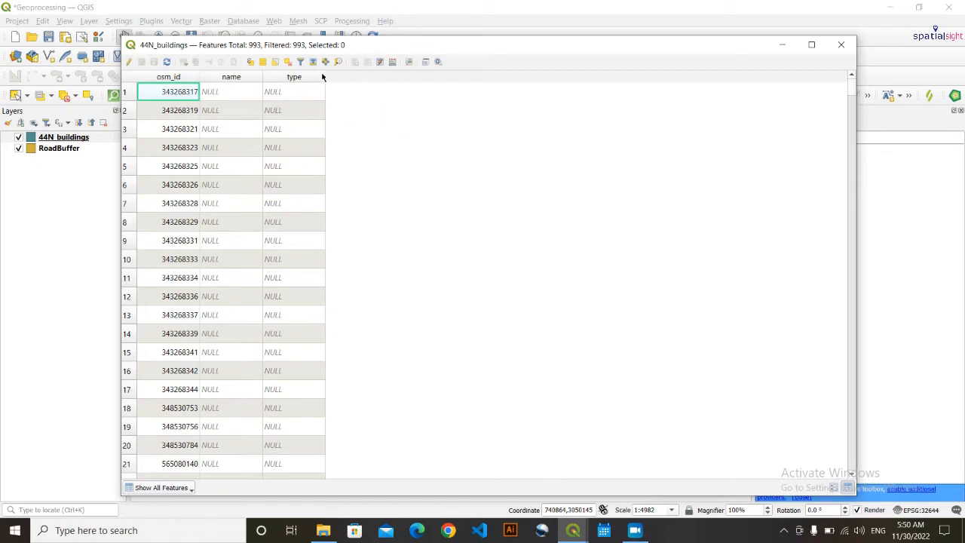
- Delete the name and type fields, save the edits, and close the table
left_click(131, 62)
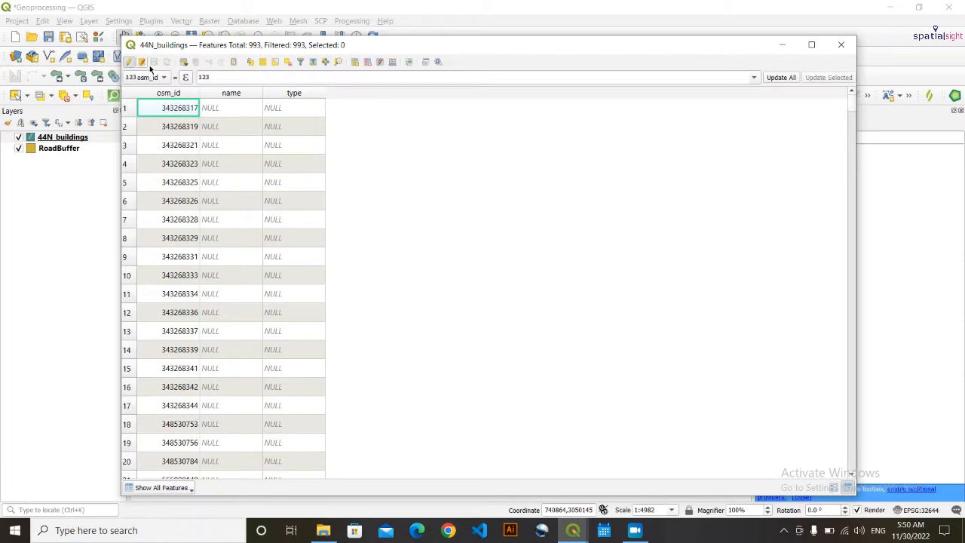
left_click(379, 63)
left_click(393, 226)
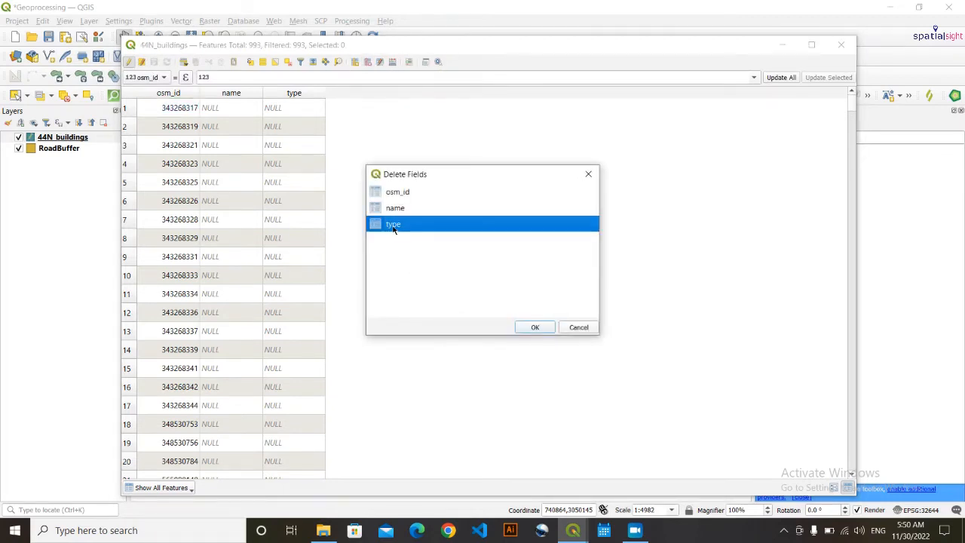
left_click(393, 210, "ctrl")
left_click(529, 329)
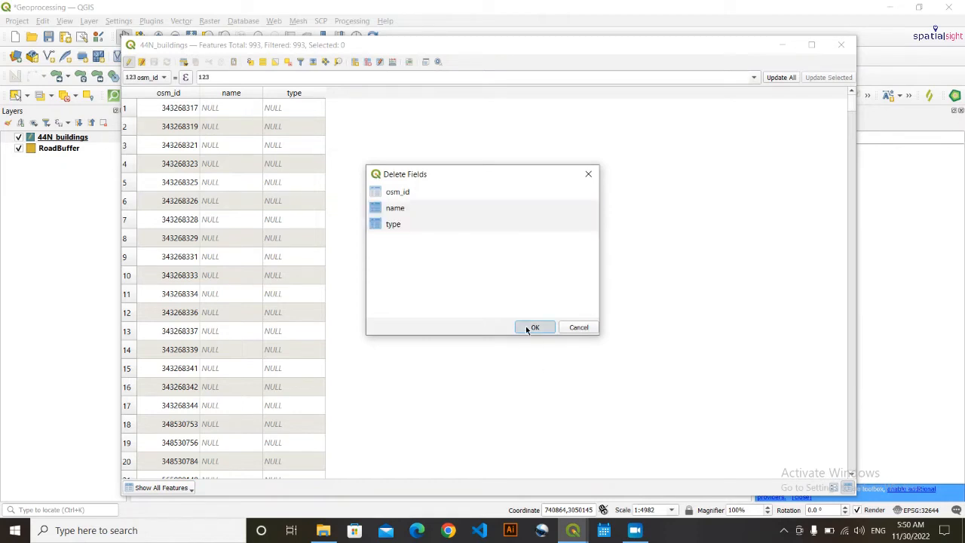
left_click(154, 62)
left_click(130, 61)
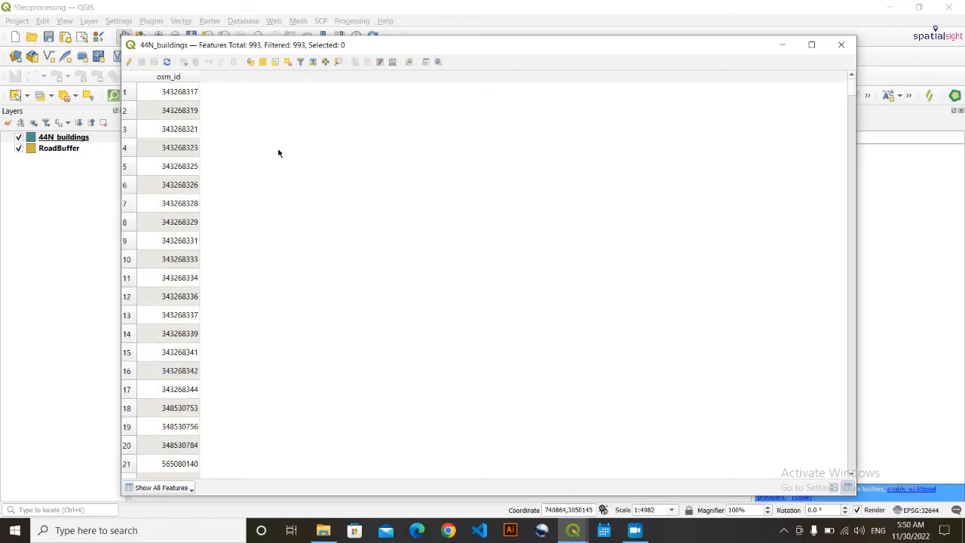
left_click(842, 44)
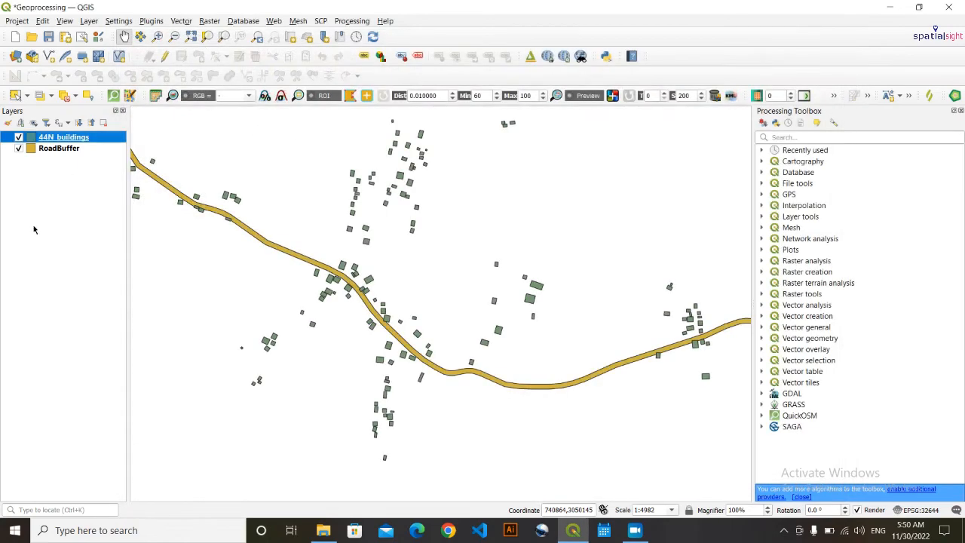
left_click(62, 150)
right_click(62, 152)
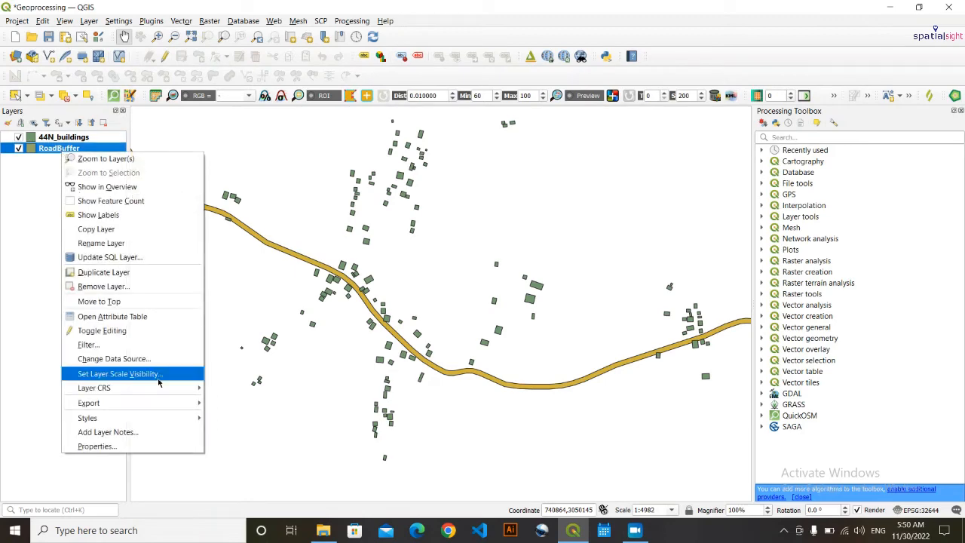
left_click(141, 318)
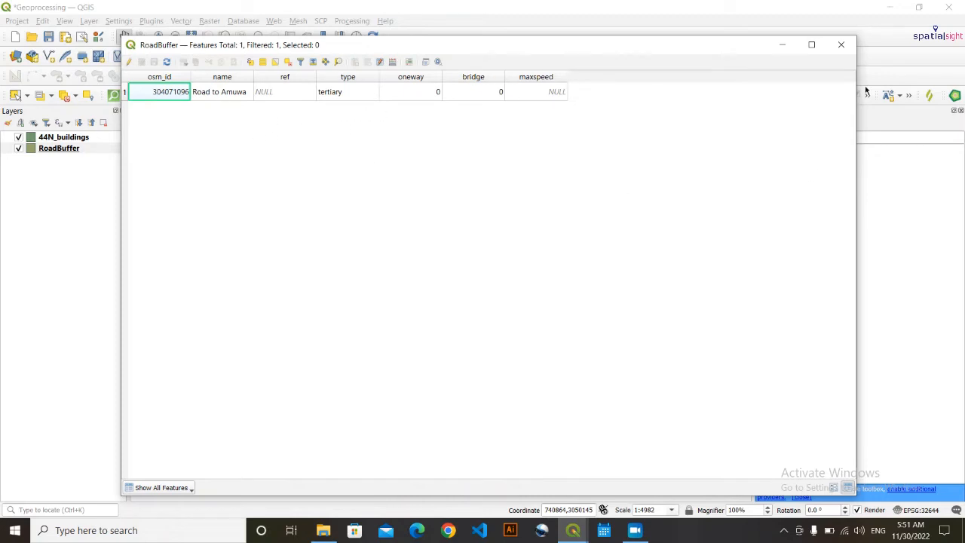
left_click(841, 45)
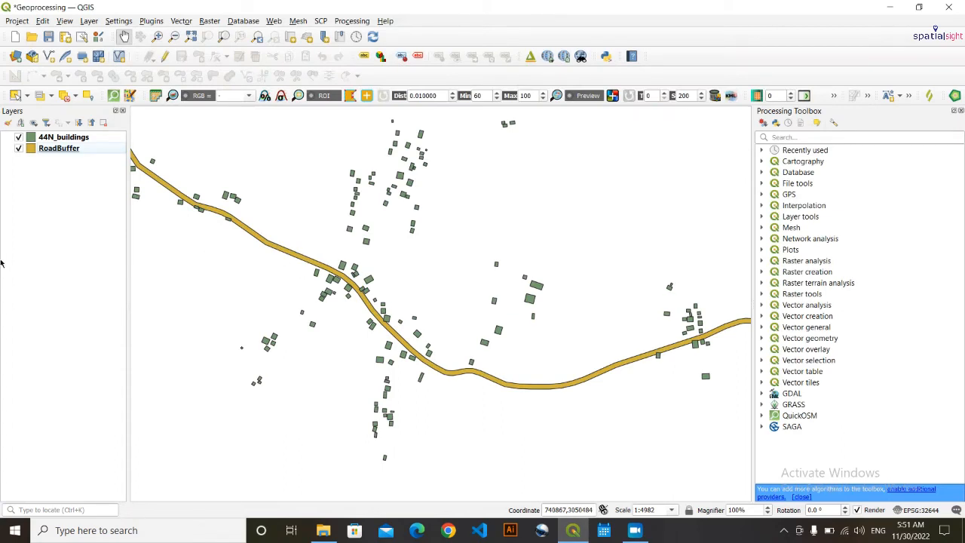
- Open the Intersection tool with 44N_buildings as input and RoadBuffer as overlay layer
left_click(184, 22)
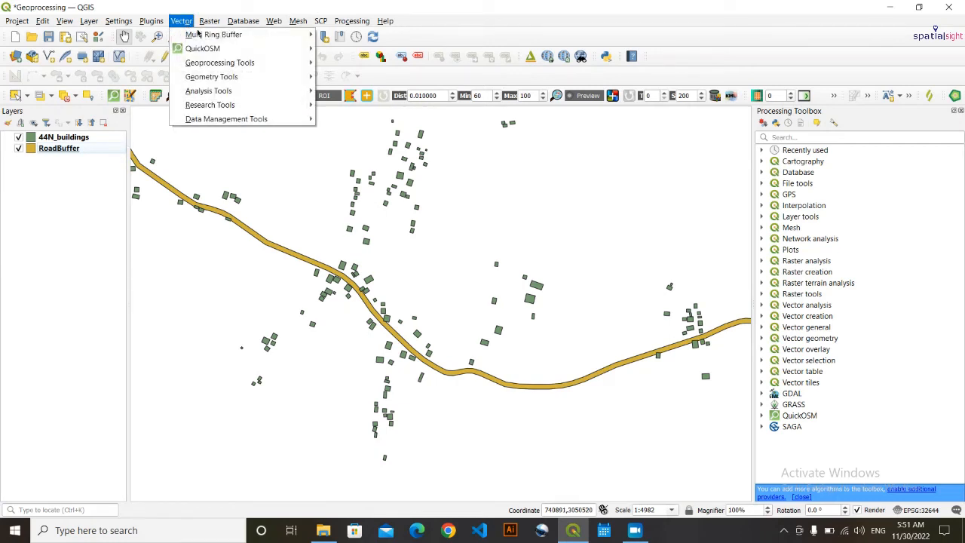
mouse_move(231, 64)
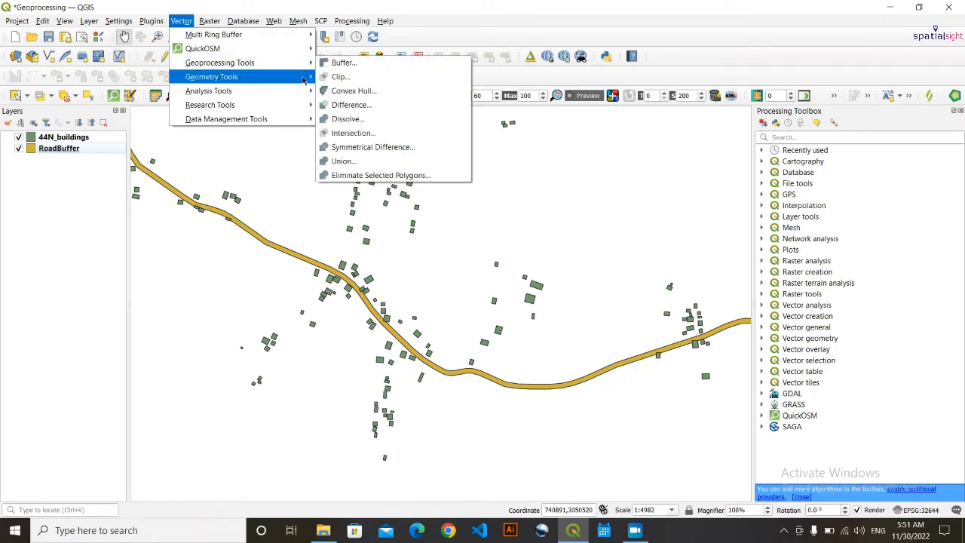
left_click(398, 140)
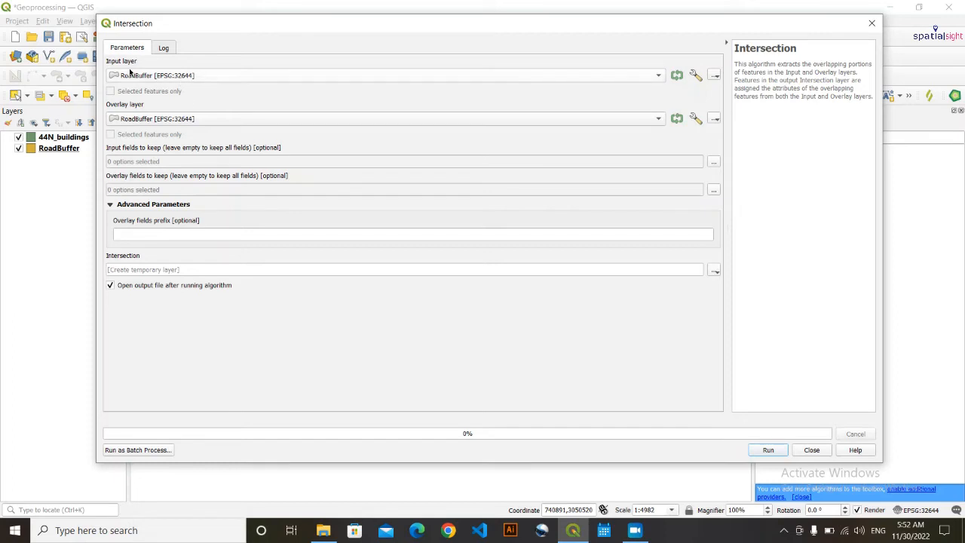
left_click(156, 79)
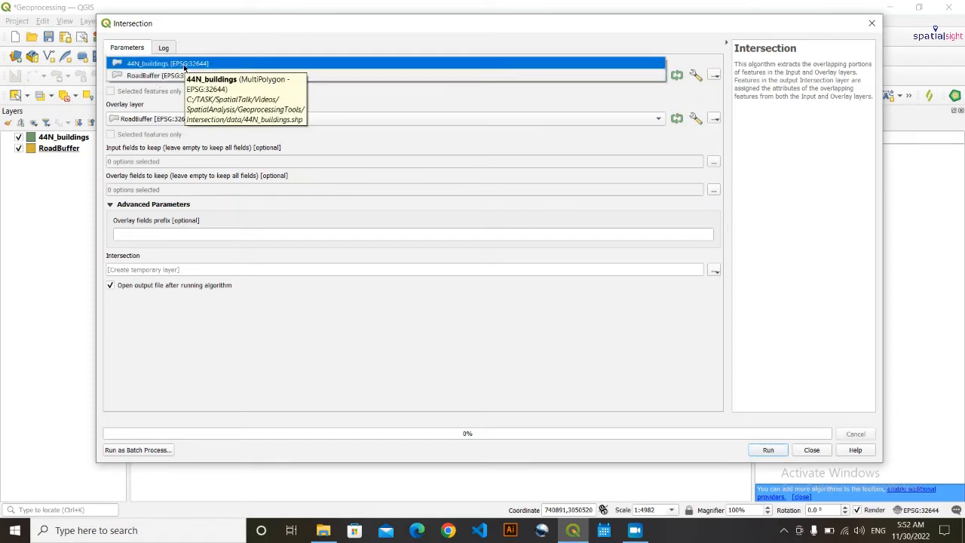
left_click(184, 65)
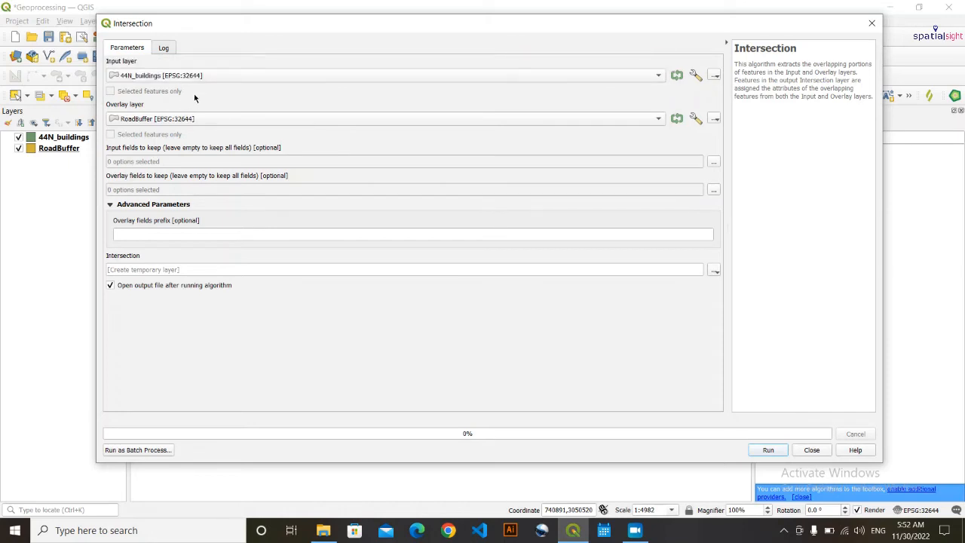
left_click(145, 120)
left_click(146, 121)
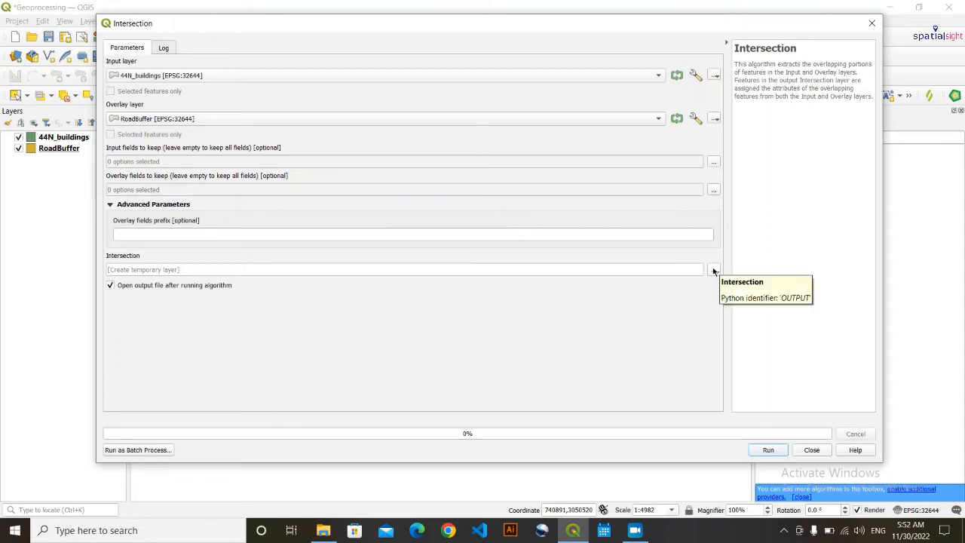
left_click(714, 270)
- Set the intersection output to the Building_Intersect shapefile in GeoprocessingTools\Intersection\output
left_click(745, 297)
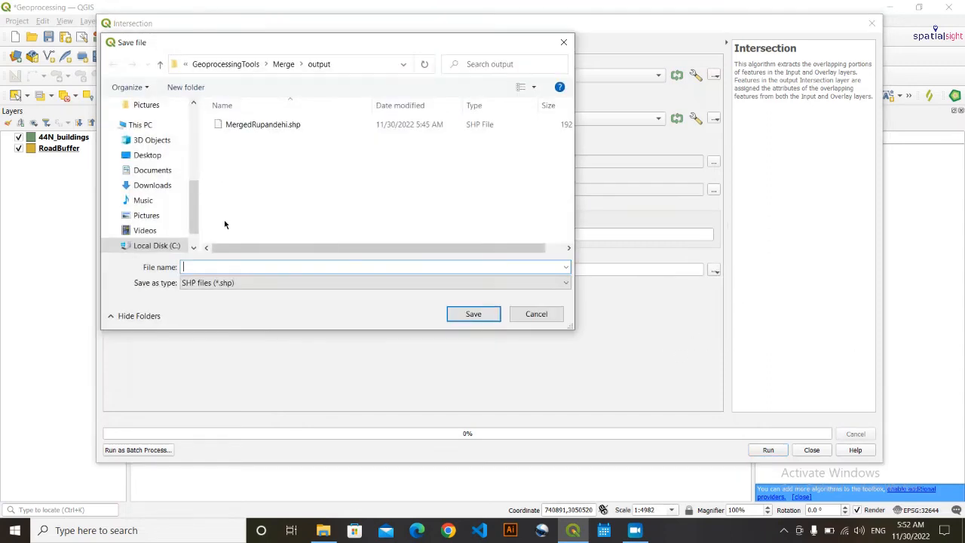
left_click(248, 64)
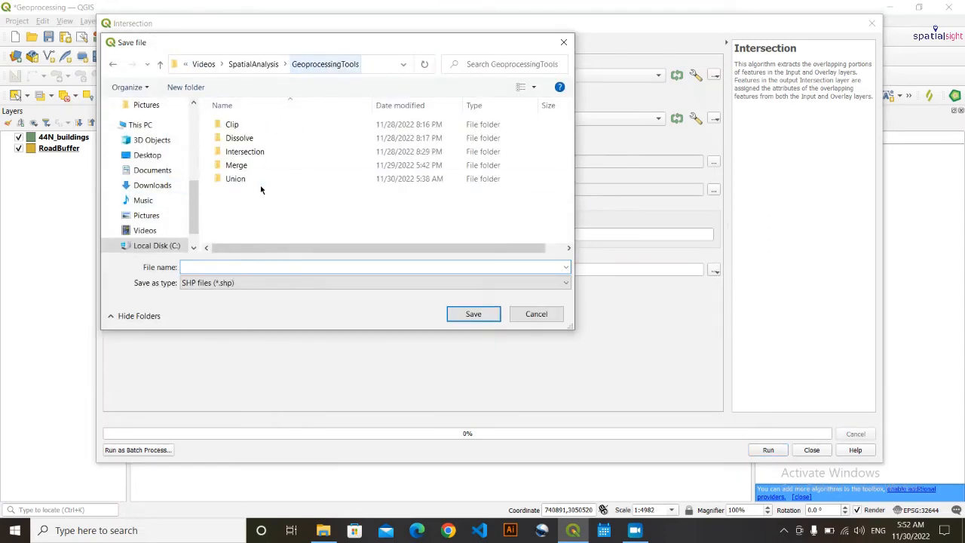
left_click(261, 155)
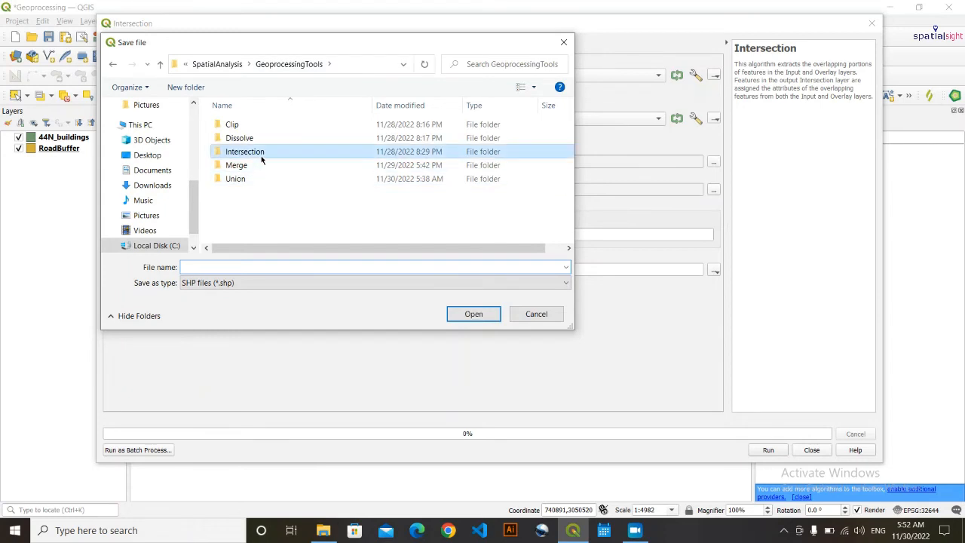
double_click(261, 155)
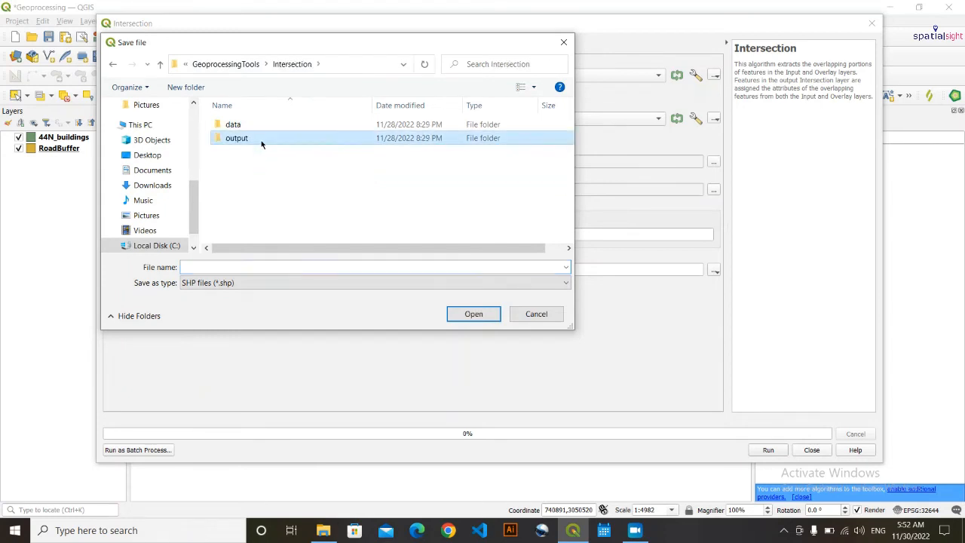
double_click(240, 139)
left_click(290, 279)
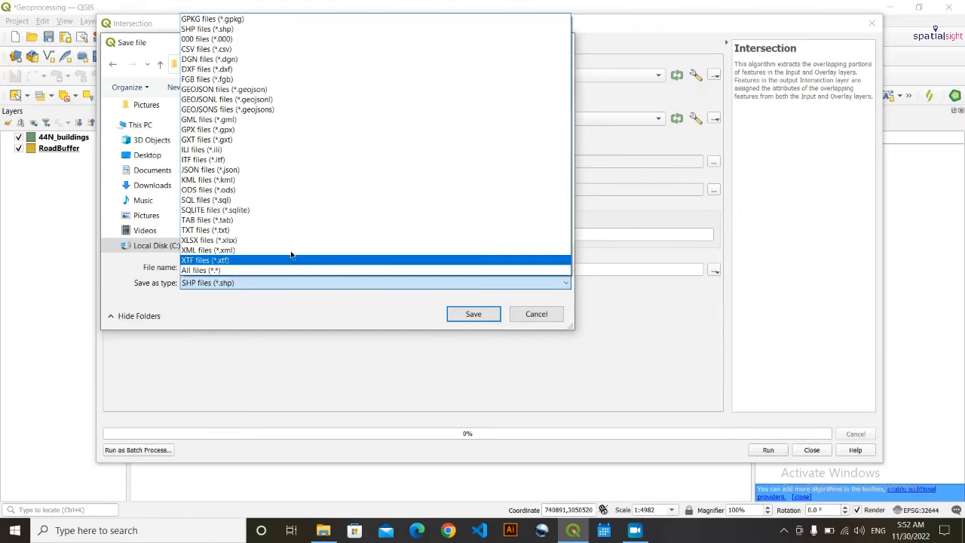
left_click(196, 279)
left_click(200, 267)
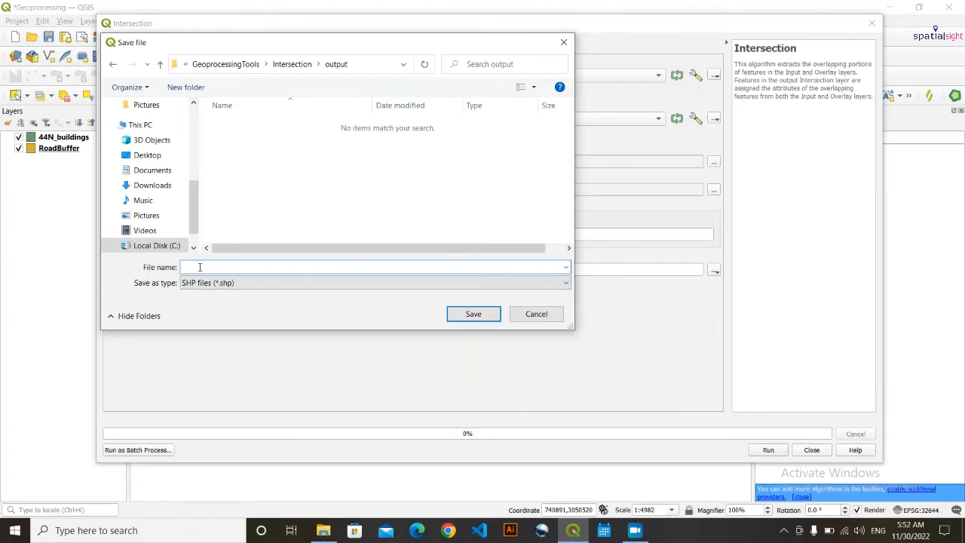
type("Building_Intersect")
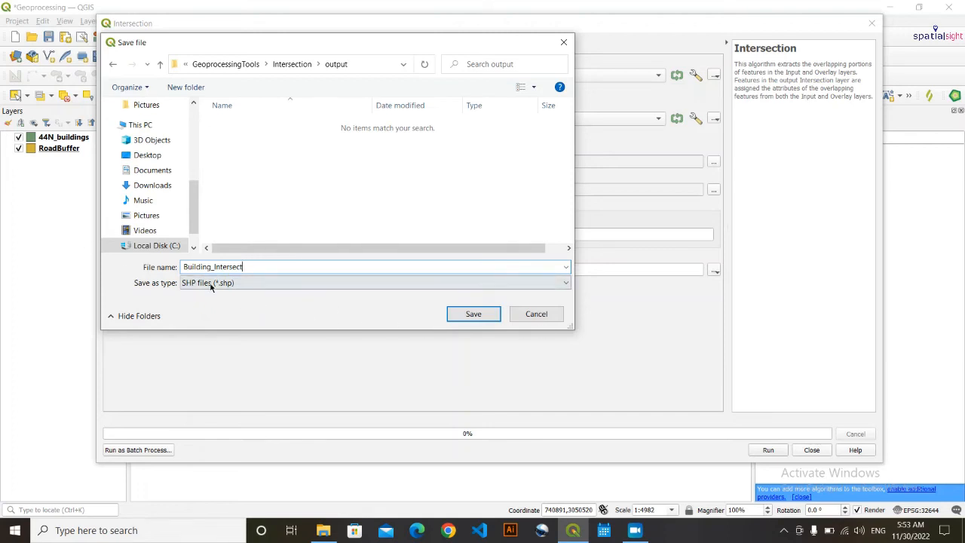
left_click(471, 315)
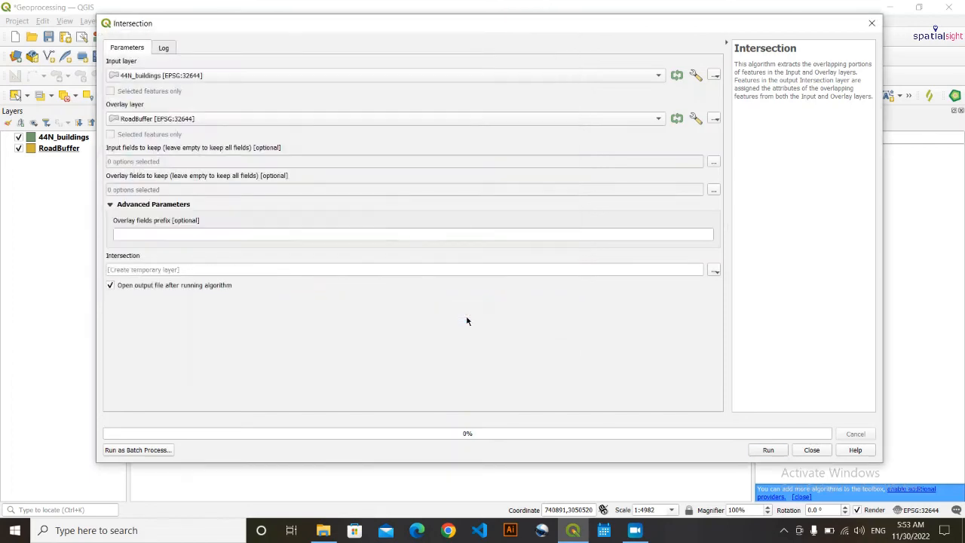
- Run the intersection, then move 44N_buildings below Building_Intersect and hide it and RoadBuffer
left_click(767, 450)
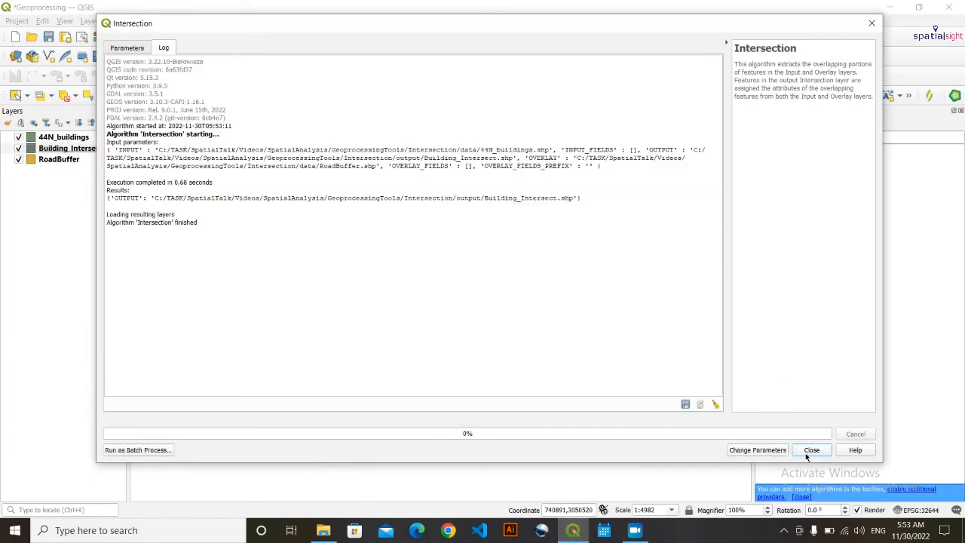
left_click(811, 450)
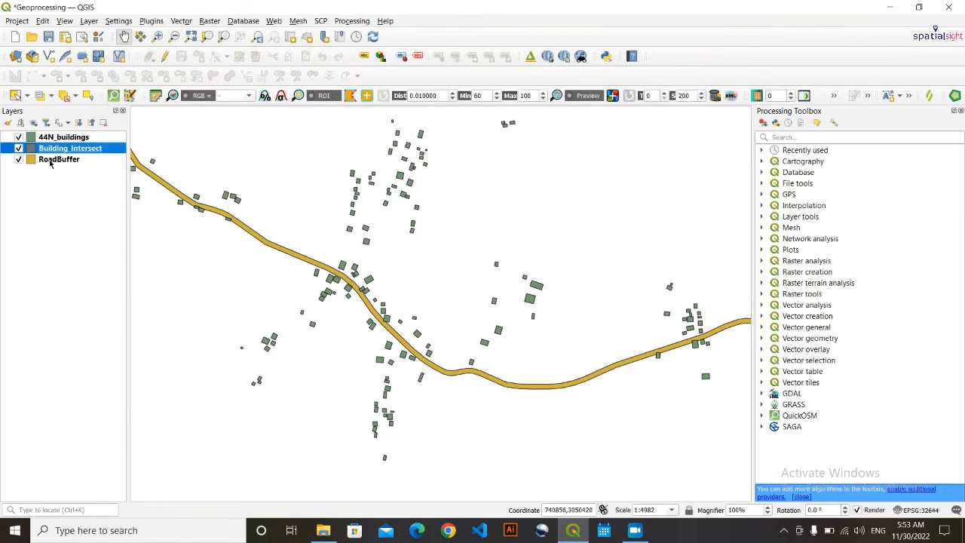
left_click_drag(61, 138, 62, 157)
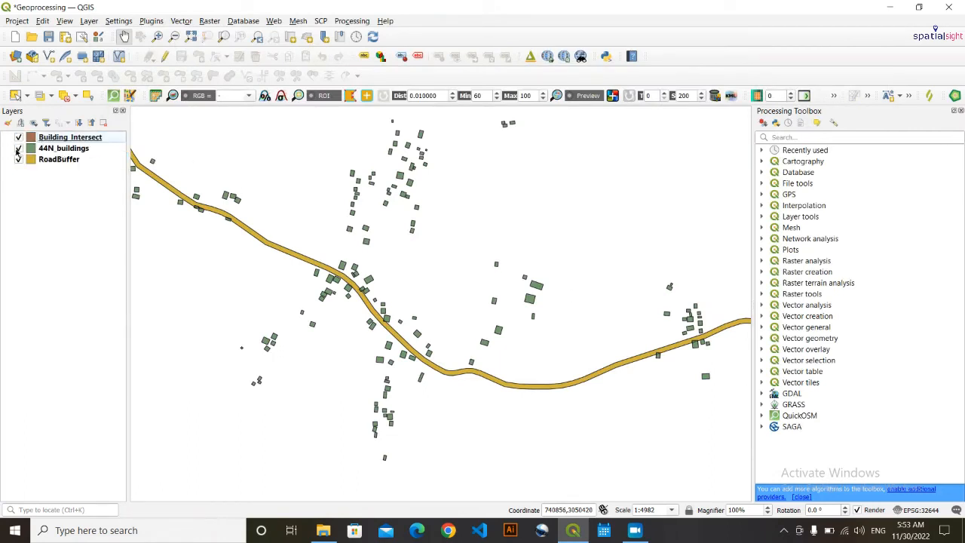
left_click(18, 149)
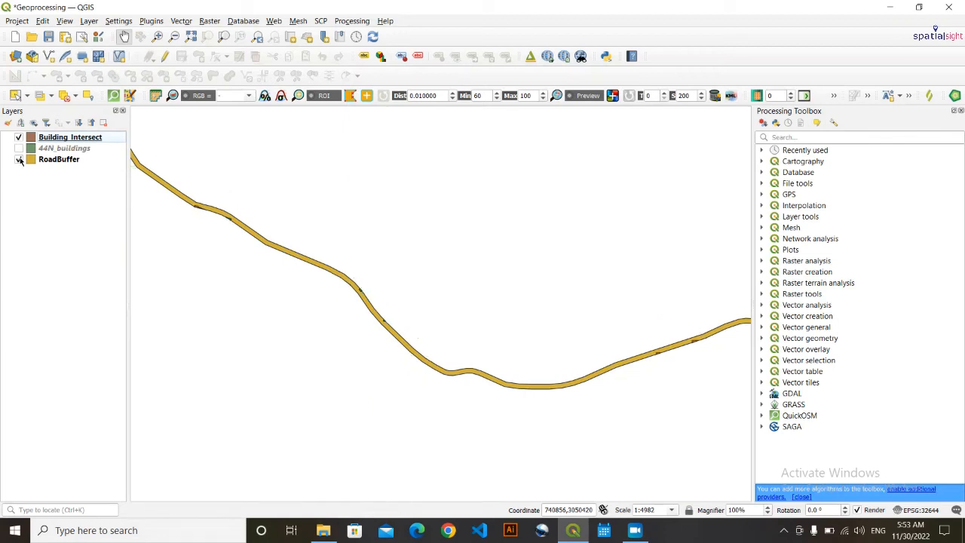
left_click(20, 160)
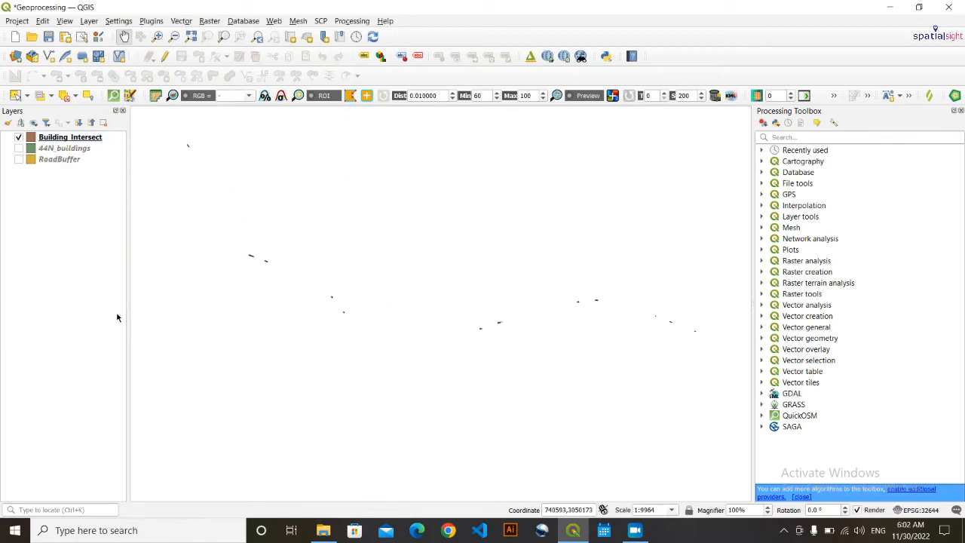
- Zoom and pan across the map to inspect the scattered Building_Intersect pieces
scroll(295, 269, "up", 1)
scroll(198, 257, "up", 1)
scroll(194, 200, "up", 2)
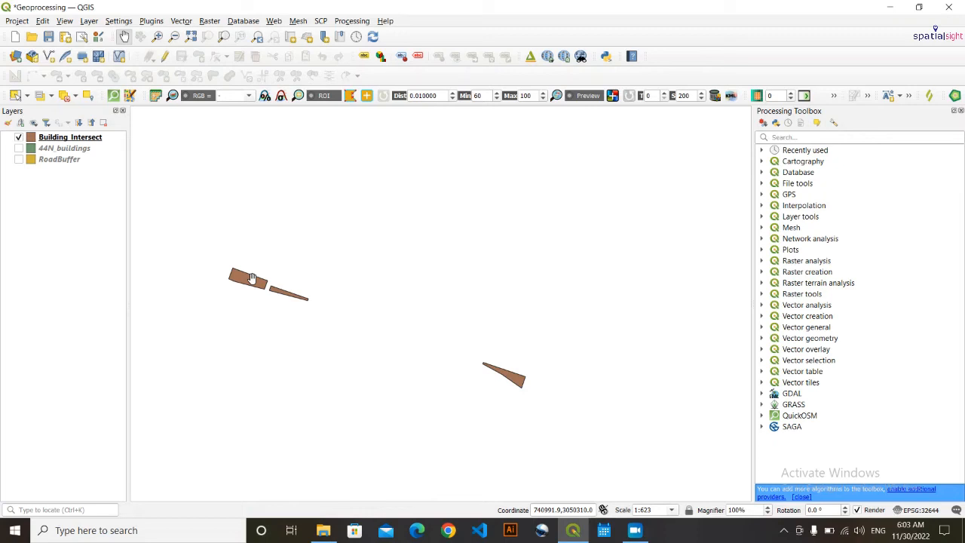
scroll(343, 299, "down", 1)
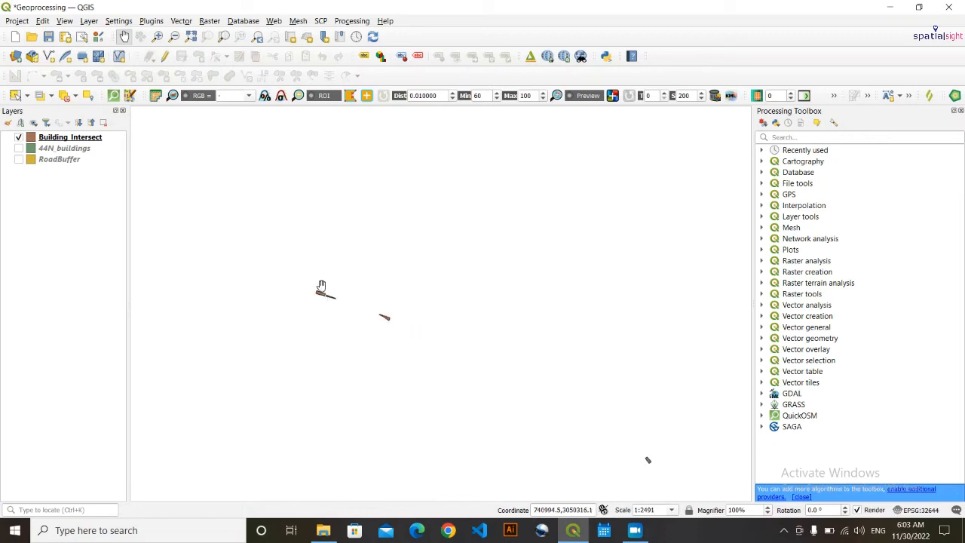
left_click_drag(517, 381, 401, 261)
left_click_drag(472, 340, 447, 344)
scroll(316, 319, "down", 3)
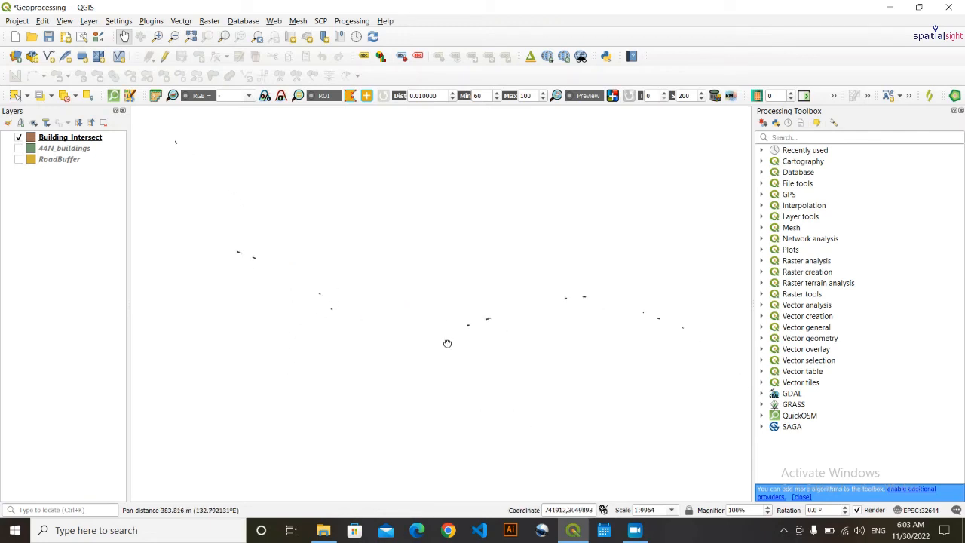
scroll(475, 283, "up", 1)
left_click_drag(475, 283, 493, 340)
left_click_drag(604, 403, 448, 402)
scroll(543, 345, "up", 1)
scroll(459, 371, "up", 2)
left_click_drag(359, 349, 258, 405)
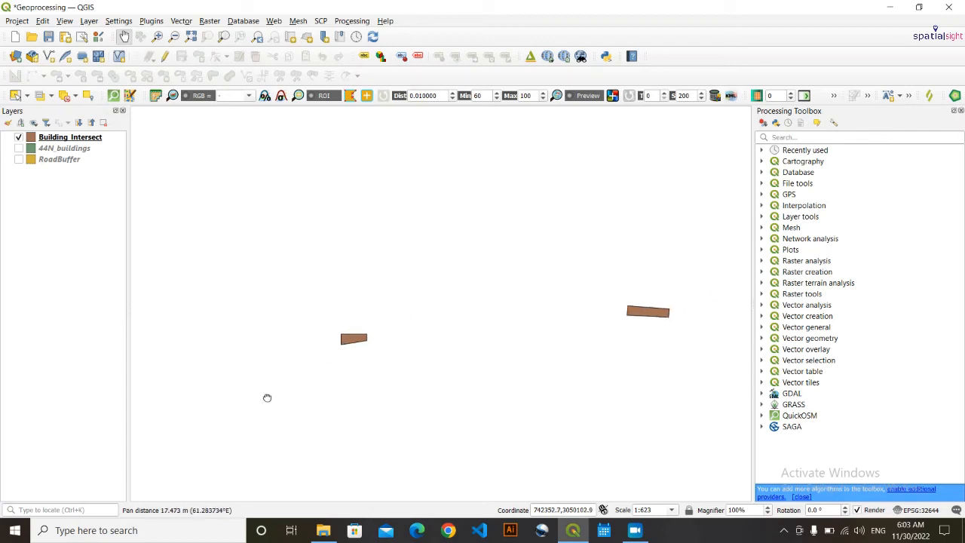
scroll(459, 337, "down", 2)
scroll(671, 305, "down", 2)
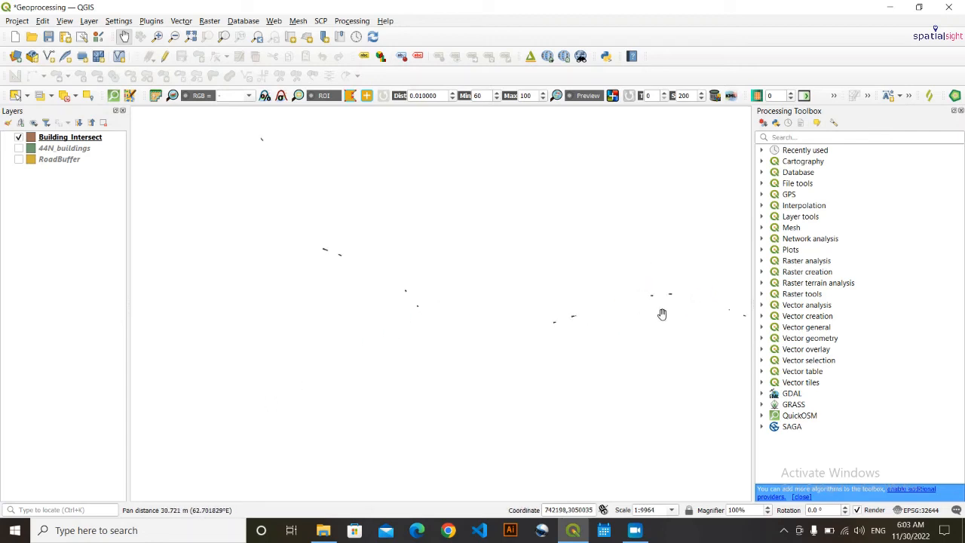
left_click_drag(663, 314, 728, 341)
left_click_drag(362, 351, 313, 413)
left_click_drag(288, 258, 331, 274)
scroll(311, 226, "up", 1)
scroll(313, 294, "up", 2)
left_click_drag(325, 206, 315, 228)
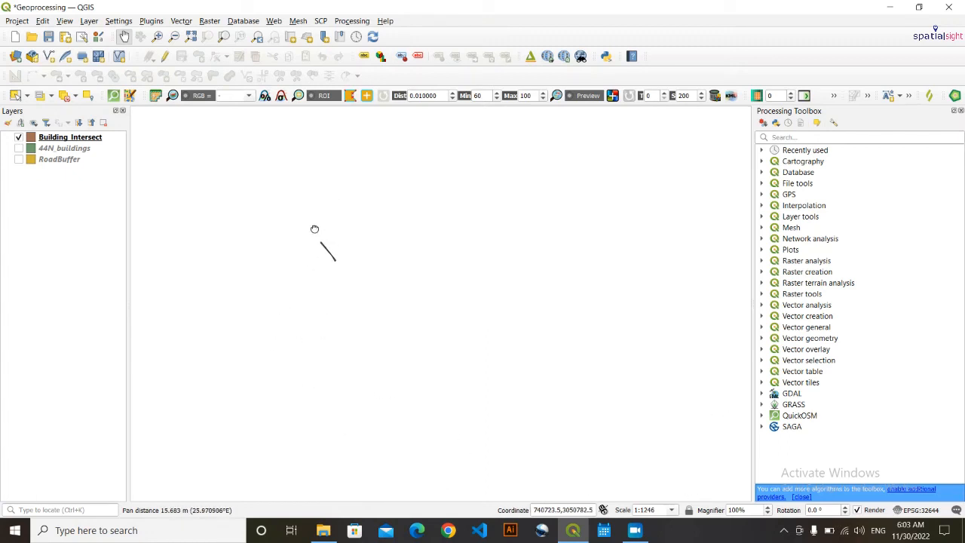
- Open the 14-feature Building_Intersect attribute table, select the first feature, and minimize the table
left_click(77, 134)
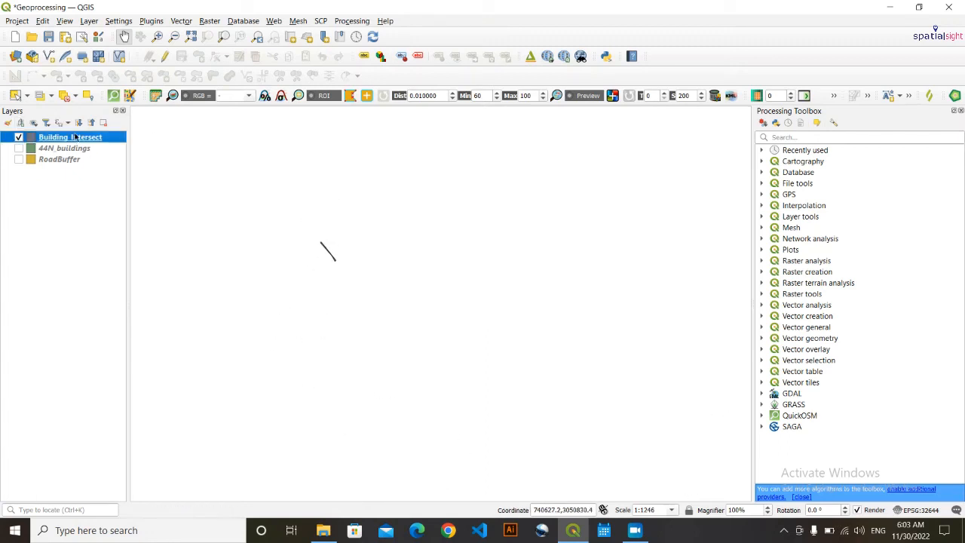
right_click(76, 135)
left_click(149, 297)
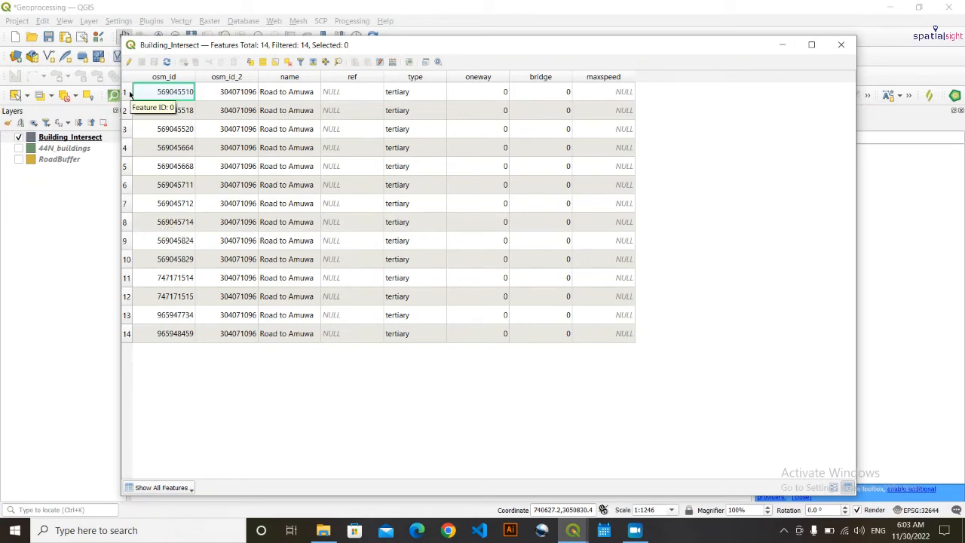
left_click(128, 94)
left_click(782, 44)
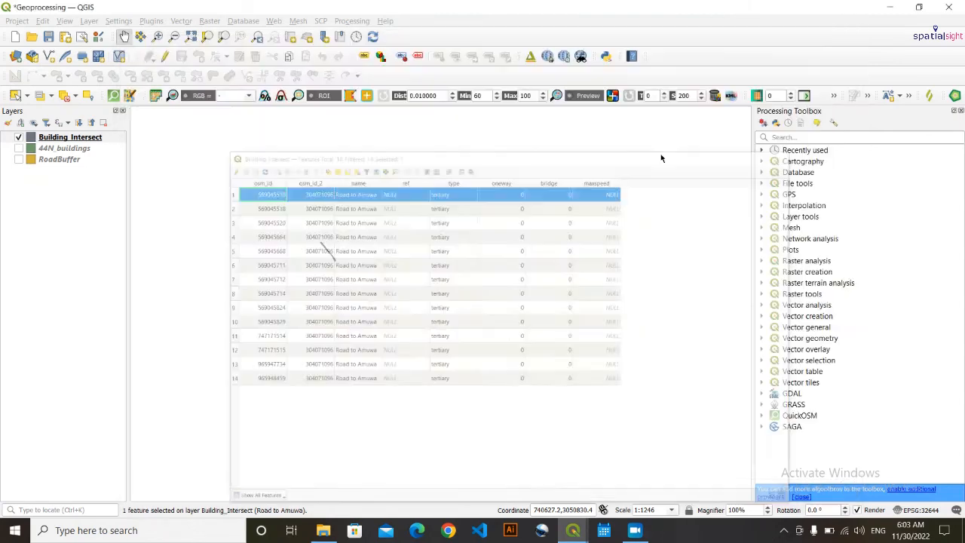
scroll(339, 363, "down", 5)
left_click_drag(334, 394, 370, 241)
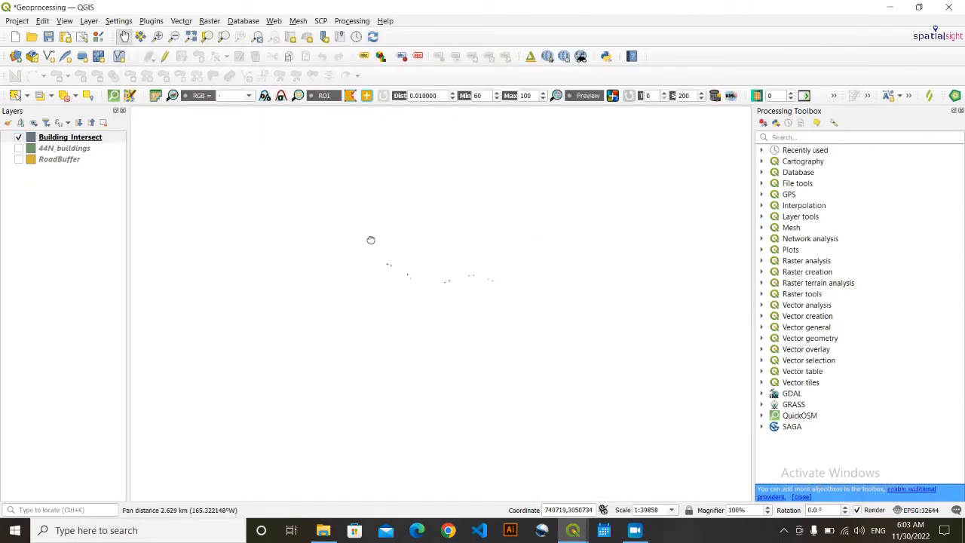
scroll(431, 293, "up", 3)
left_click_drag(451, 277, 318, 341)
scroll(332, 331, "down", 3)
left_click_drag(385, 329, 399, 315)
- Turn RoadBuffer back on and follow the corridor to see the intersect slivers along its edges
left_click(18, 159)
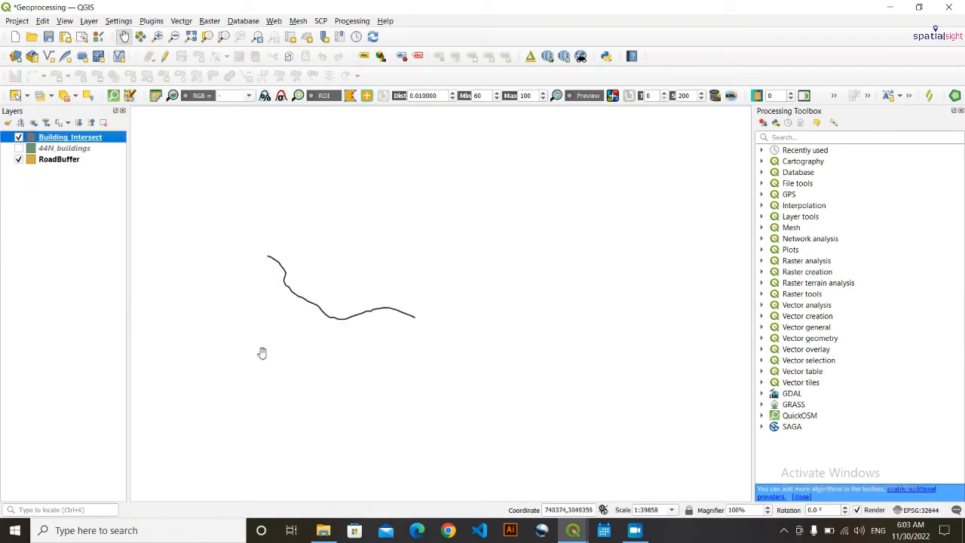
scroll(292, 328, "up", 1)
scroll(290, 321, "up", 1)
left_click_drag(293, 269, 309, 351)
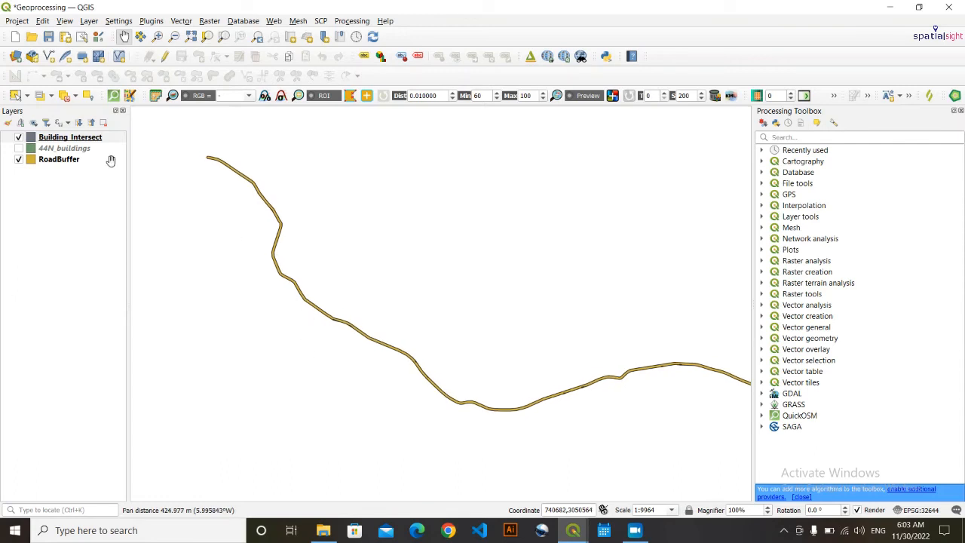
scroll(290, 226, "up", 1)
scroll(253, 218, "up", 1)
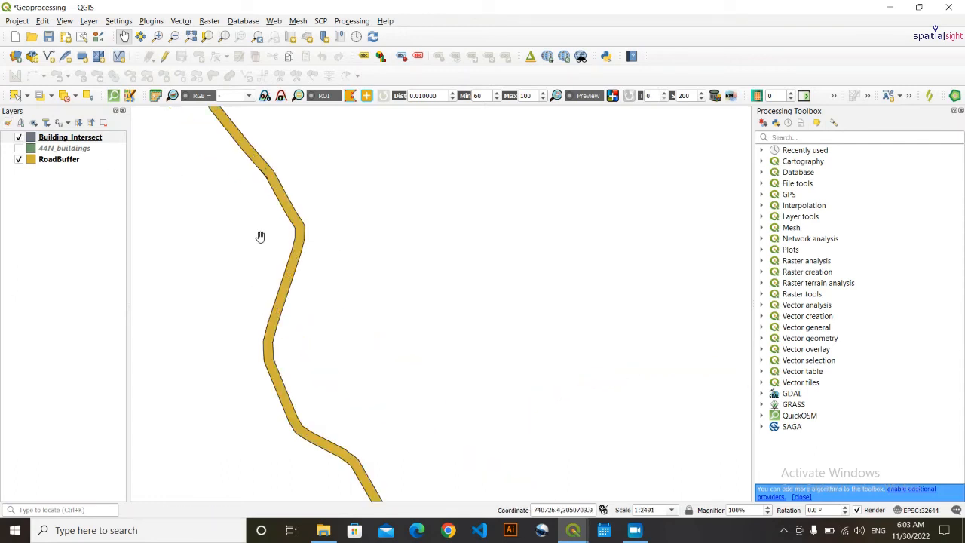
scroll(267, 200, "up", 1)
scroll(251, 141, "up", 1)
scroll(254, 153, "up", 3)
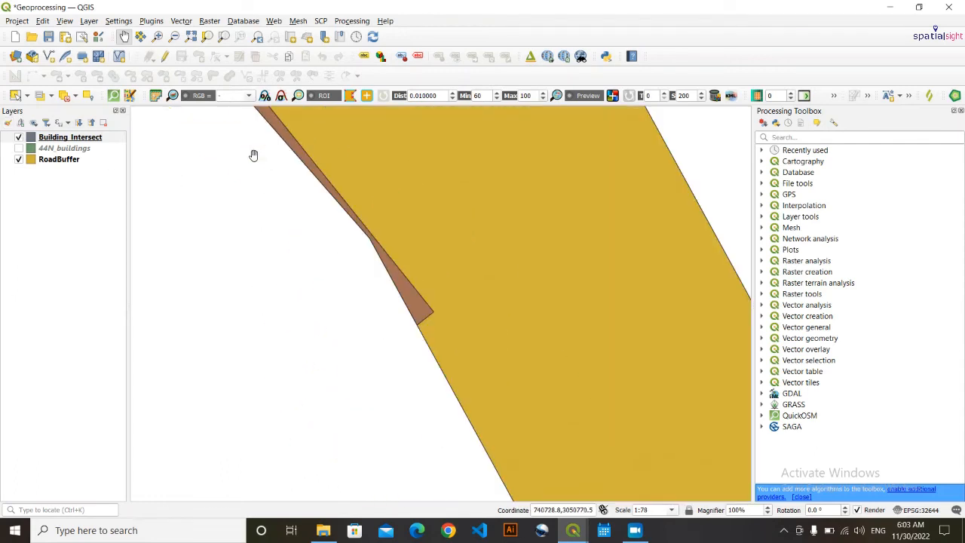
scroll(324, 193, "down", 1)
left_click_drag(325, 196, 401, 185)
scroll(309, 283, "down", 1)
scroll(330, 156, "down", 1)
scroll(367, 270, "down", 1)
scroll(321, 405, "down", 1)
scroll(340, 448, "down", 1)
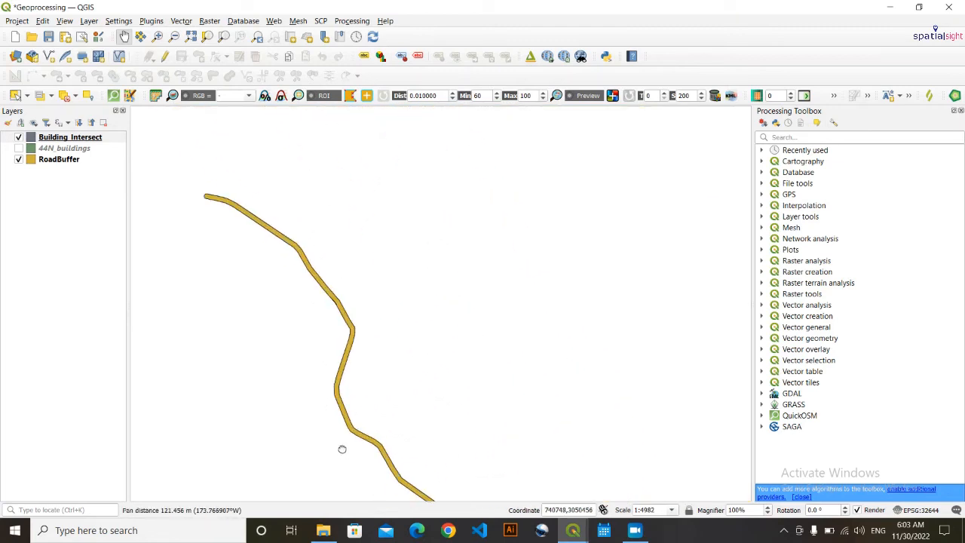
left_click_drag(340, 448, 354, 182)
scroll(506, 276, "up", 1)
scroll(463, 282, "up", 1)
scroll(603, 276, "up", 1)
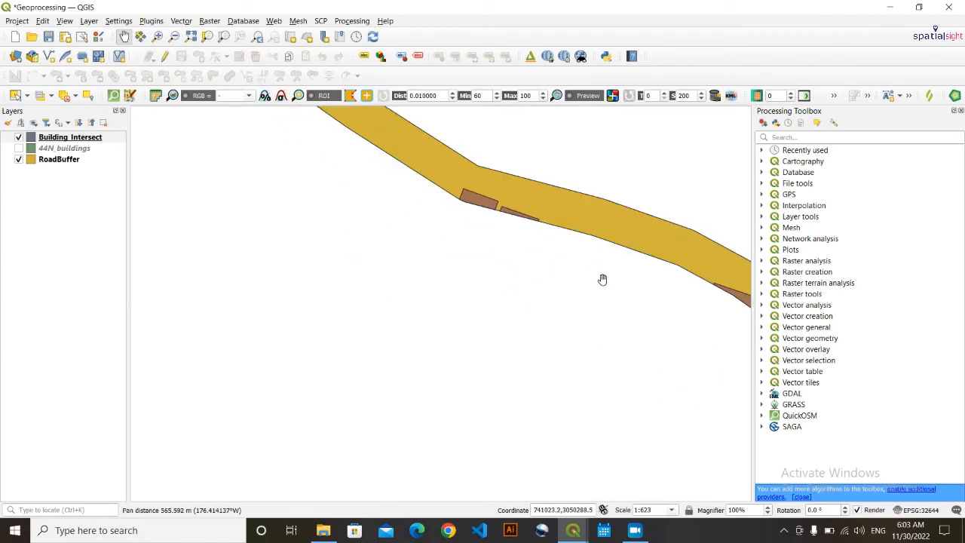
left_click_drag(603, 276, 320, 283)
scroll(543, 332, "down", 1)
scroll(576, 365, "down", 1)
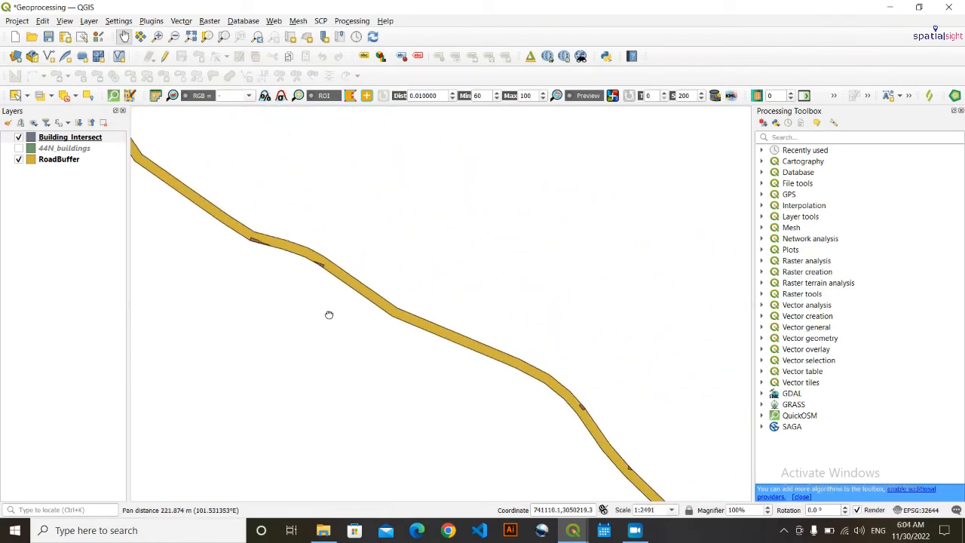
left_click_drag(327, 317, 254, 224)
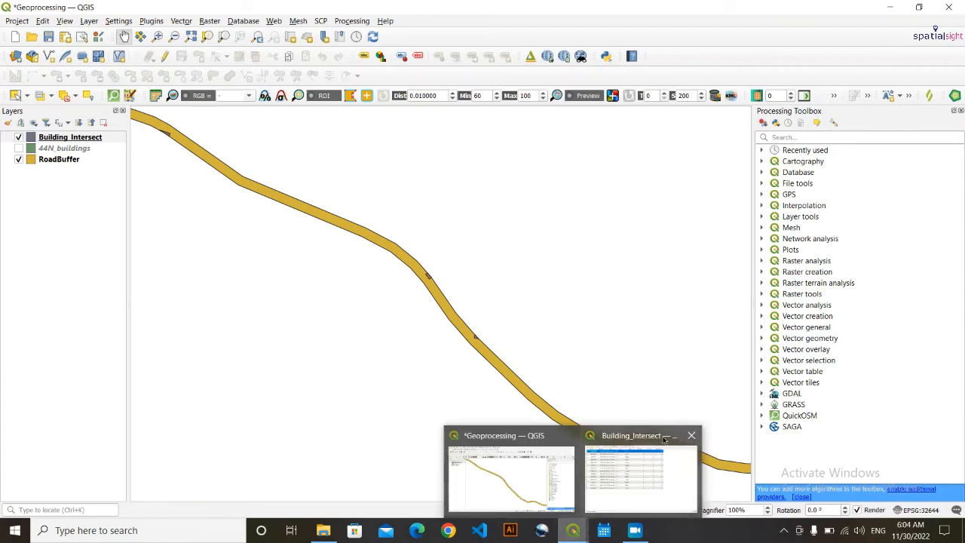
- Restore the Building_Intersect attribute table and deselect all features
left_click(640, 464)
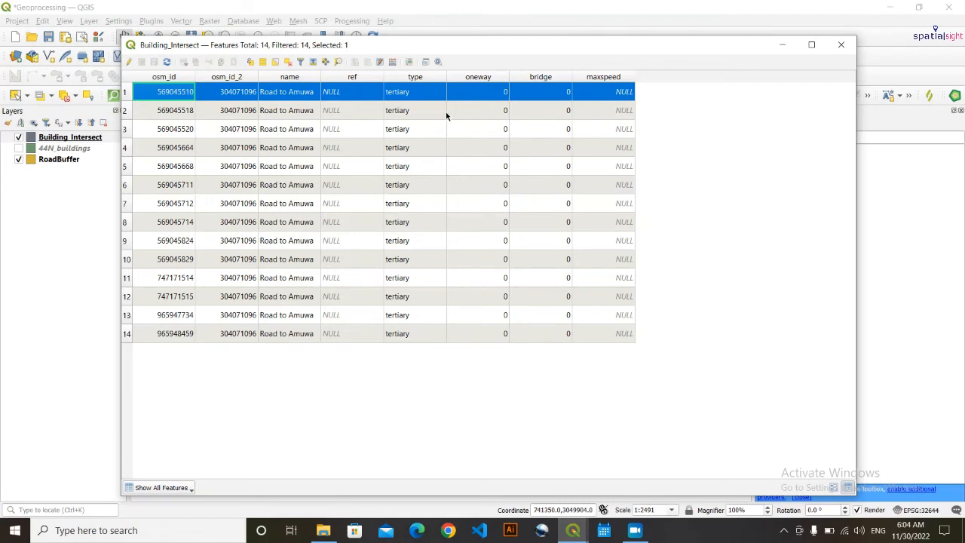
left_click(288, 62)
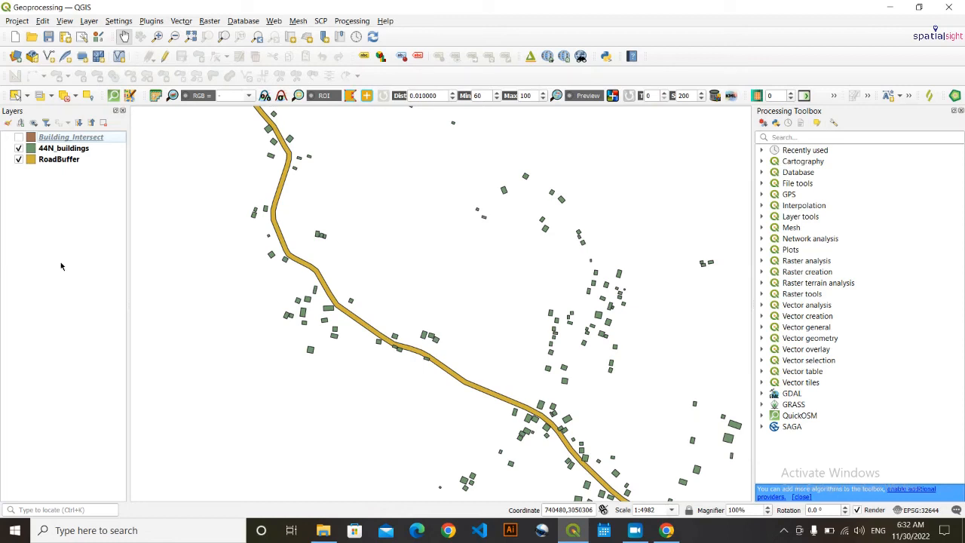
scroll(322, 309, "up", 2)
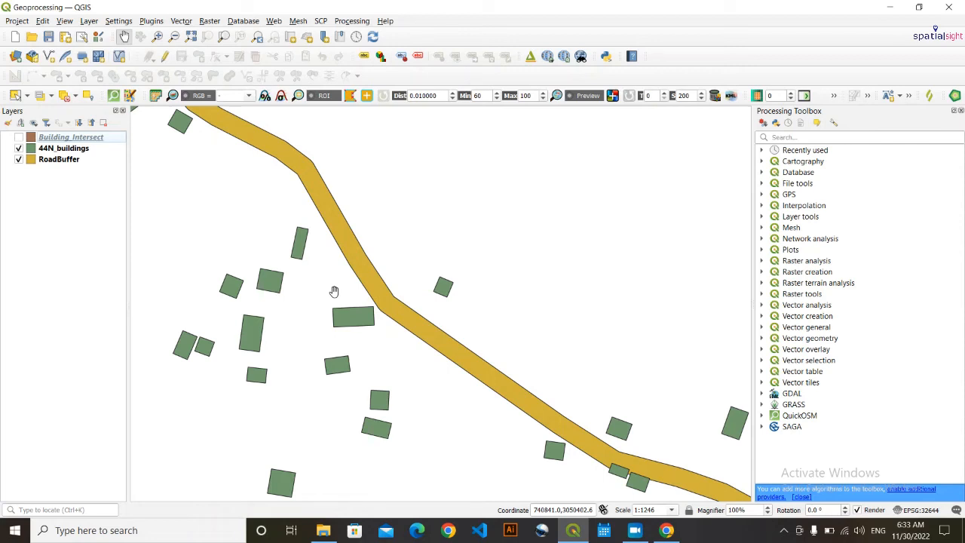
scroll(334, 291, "down", 4)
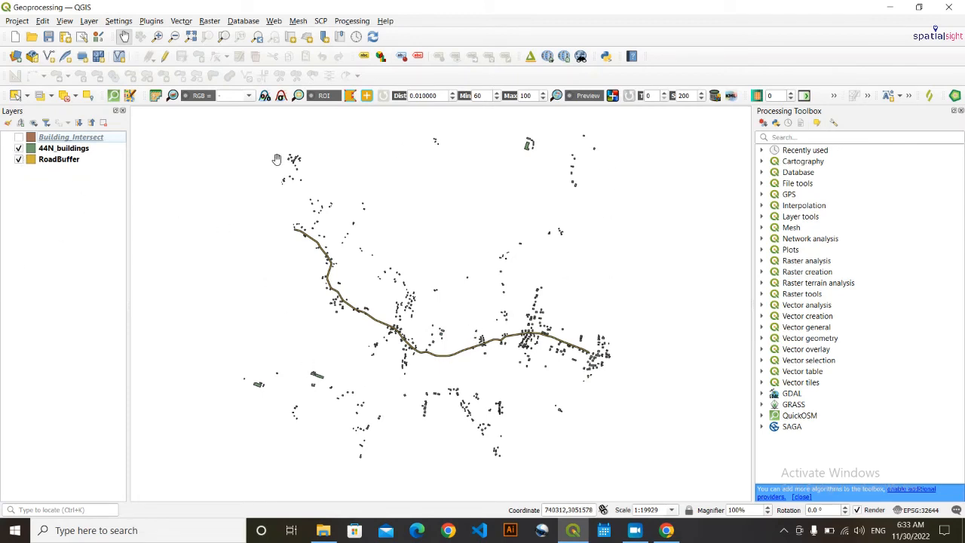
scroll(331, 275, "up", 1)
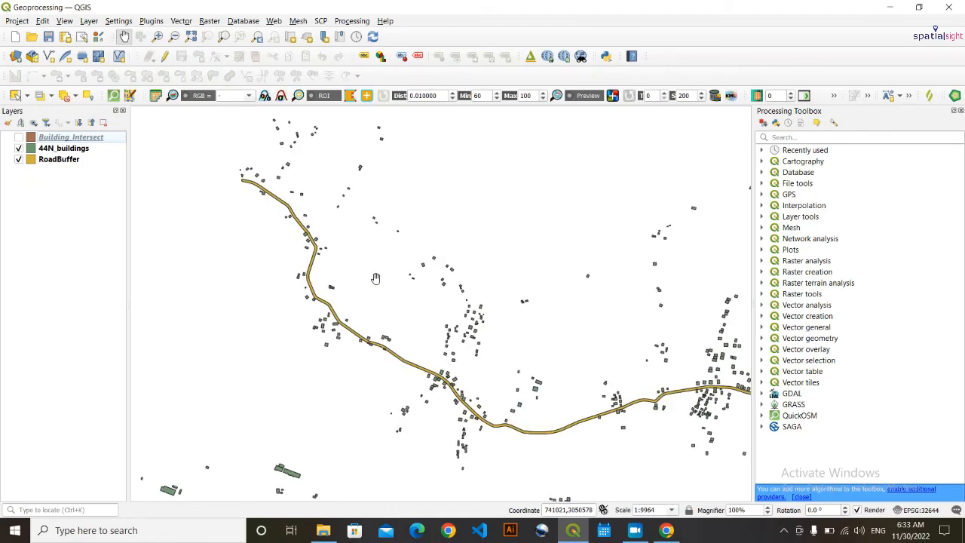
scroll(330, 299, "down", 1)
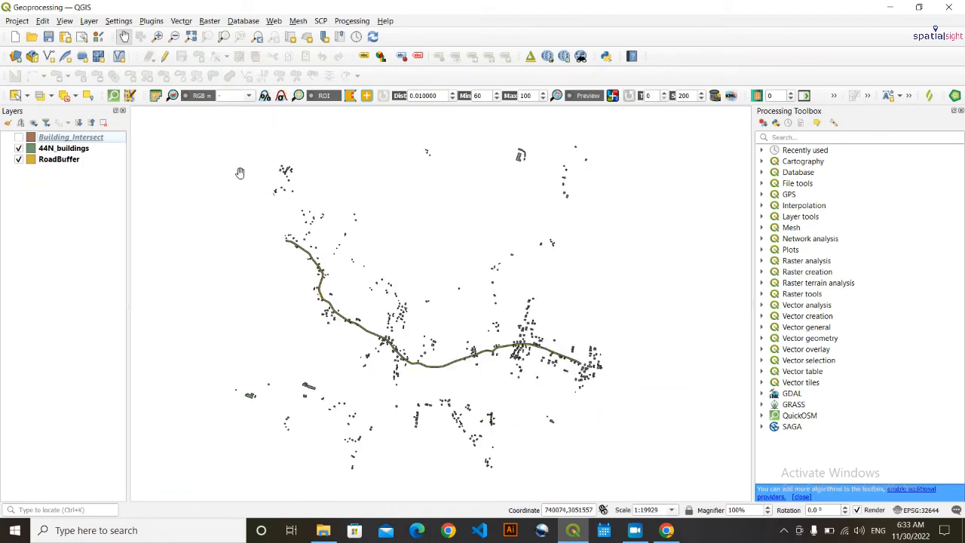
scroll(335, 407, "up", 2)
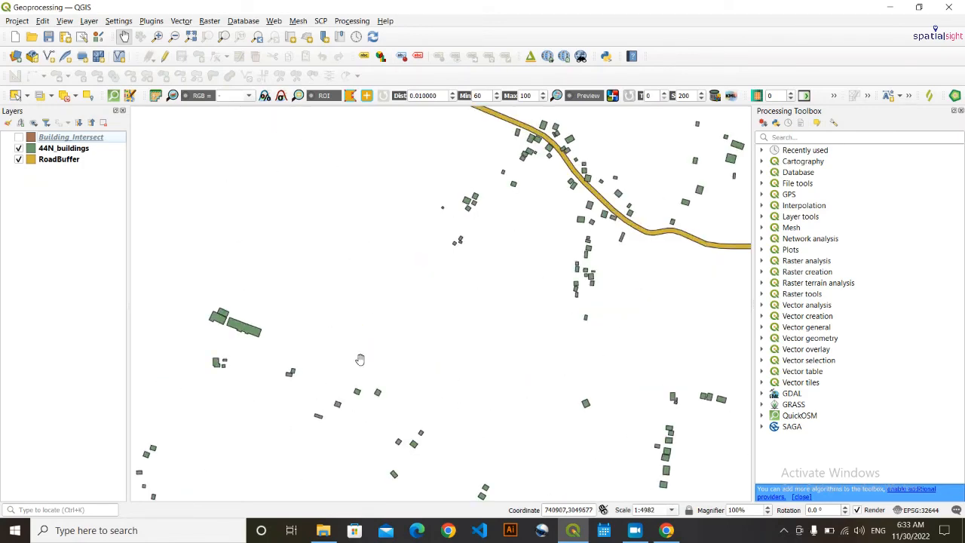
left_click_drag(372, 305, 368, 400)
scroll(400, 301, "down", 1)
scroll(426, 361, "down", 1)
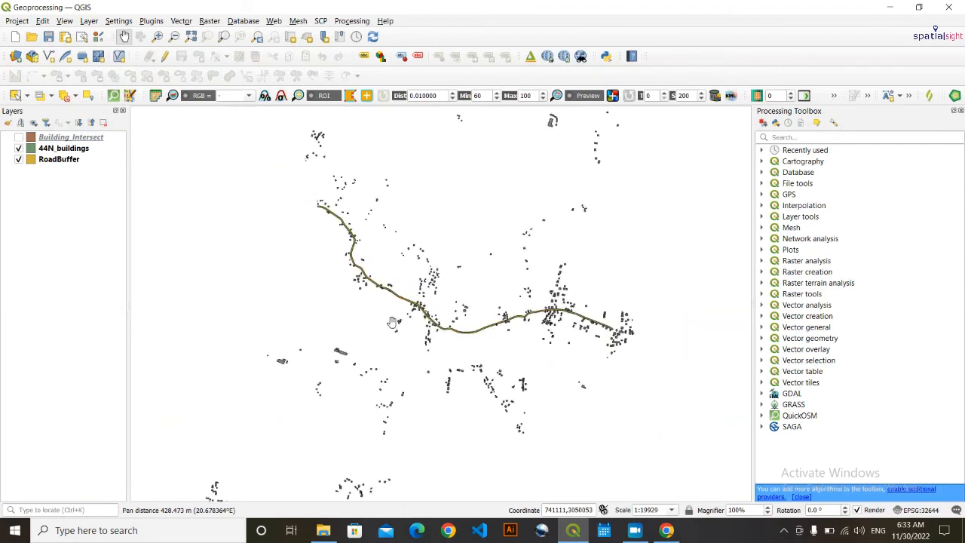
scroll(413, 336, "up", 1)
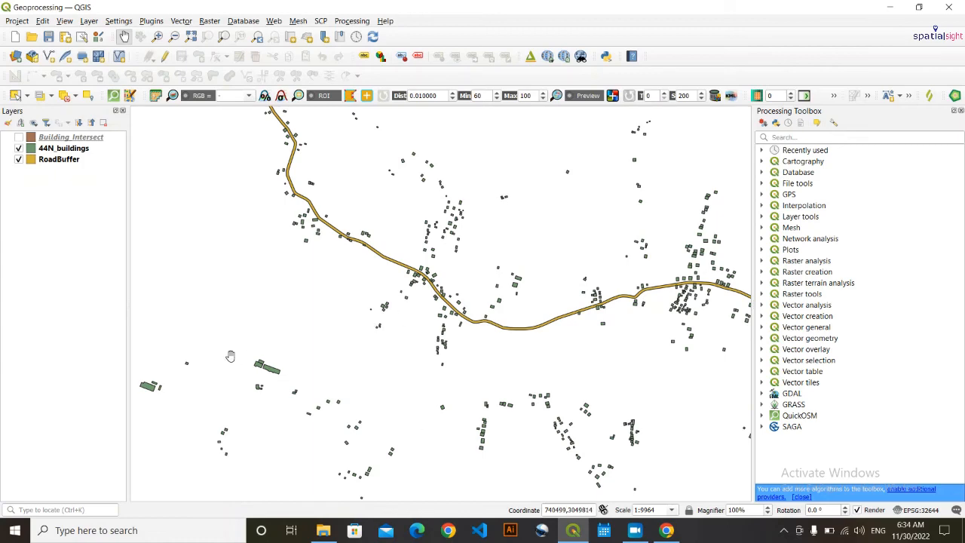
left_click_drag(416, 349, 394, 461)
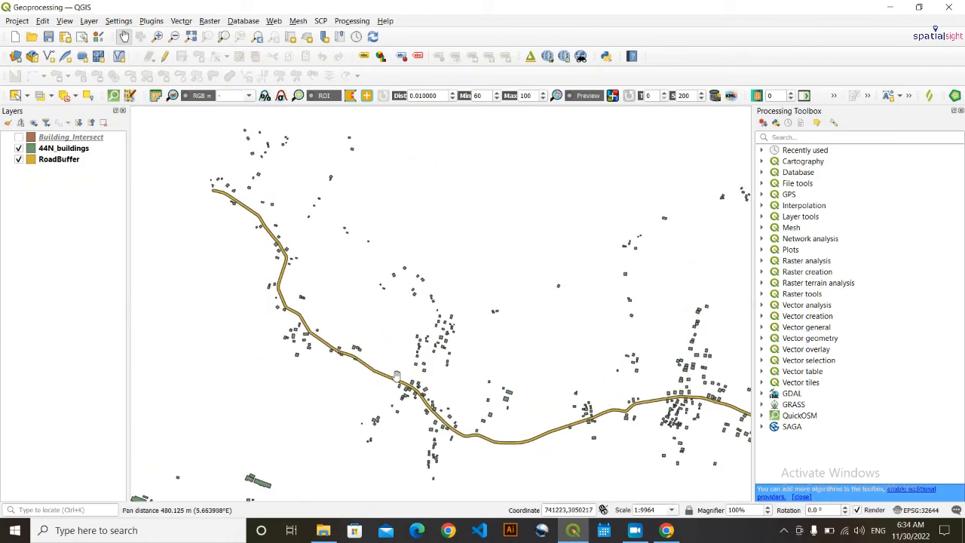
scroll(427, 396, "up", 4)
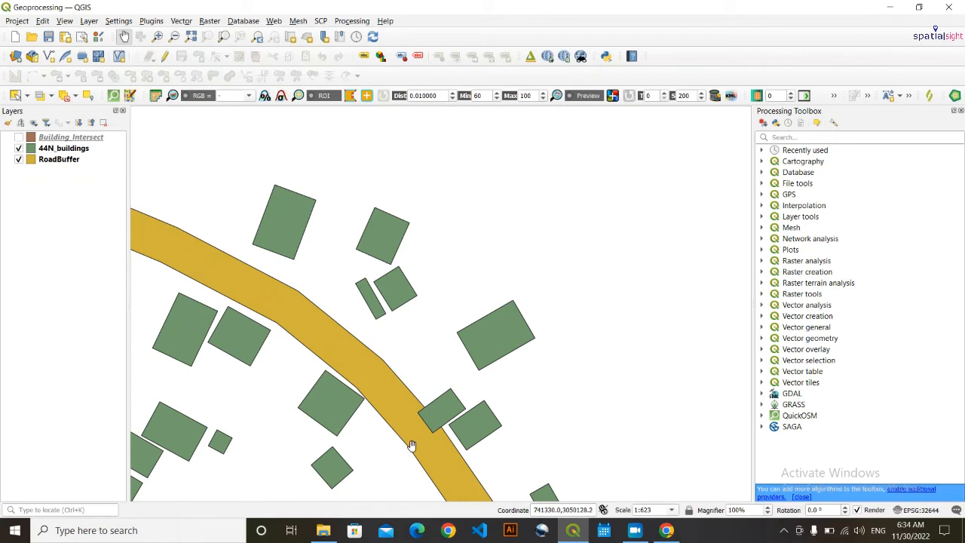
scroll(436, 421, "up", 2)
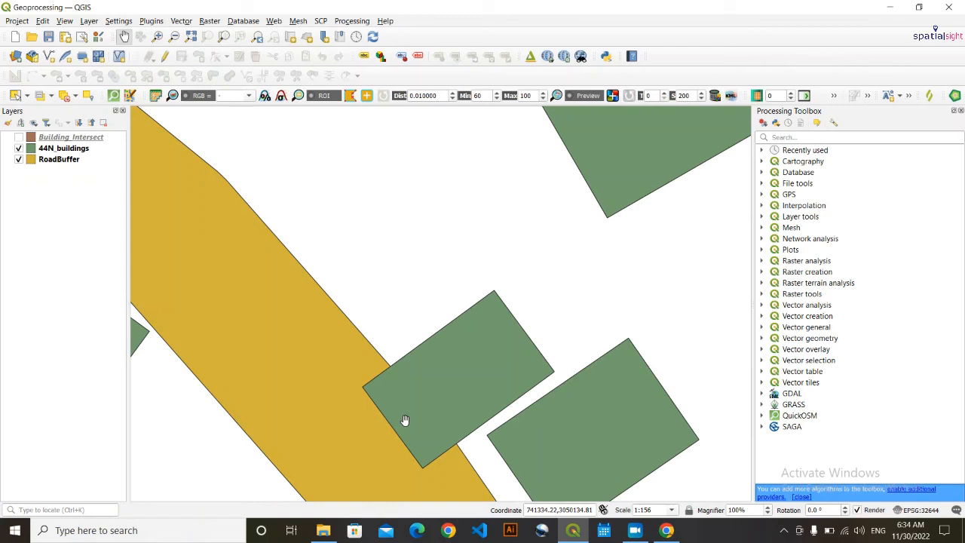
scroll(404, 420, "up", 1)
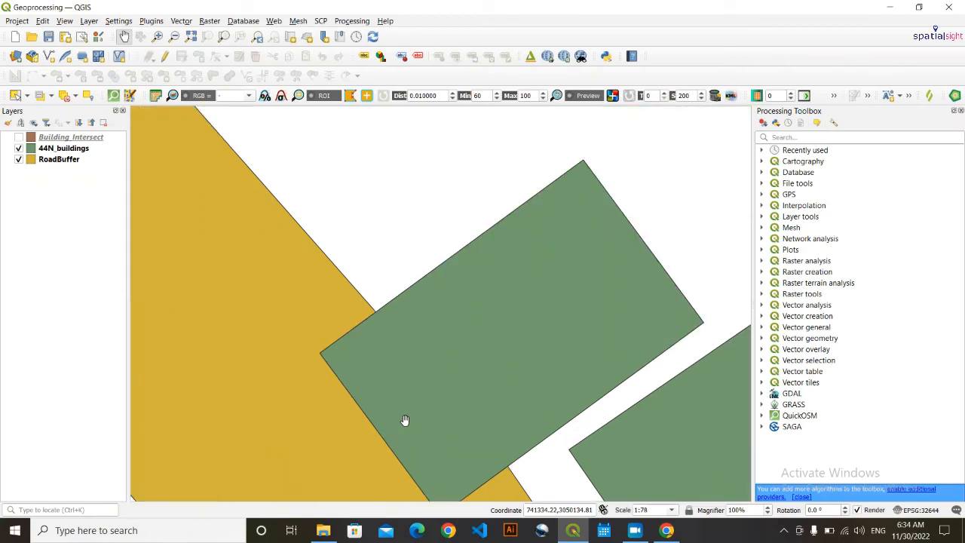
scroll(405, 420, "down", 2)
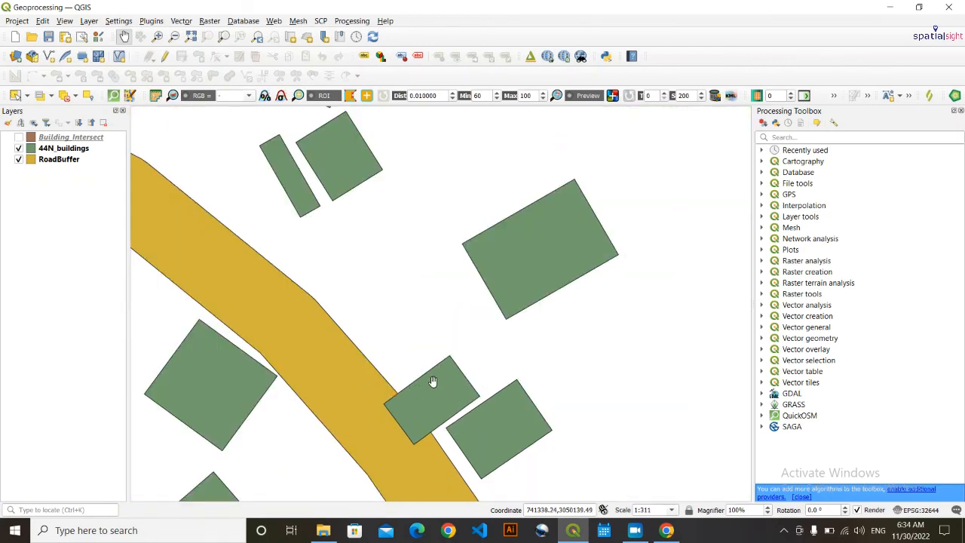
scroll(418, 390, "up", 1)
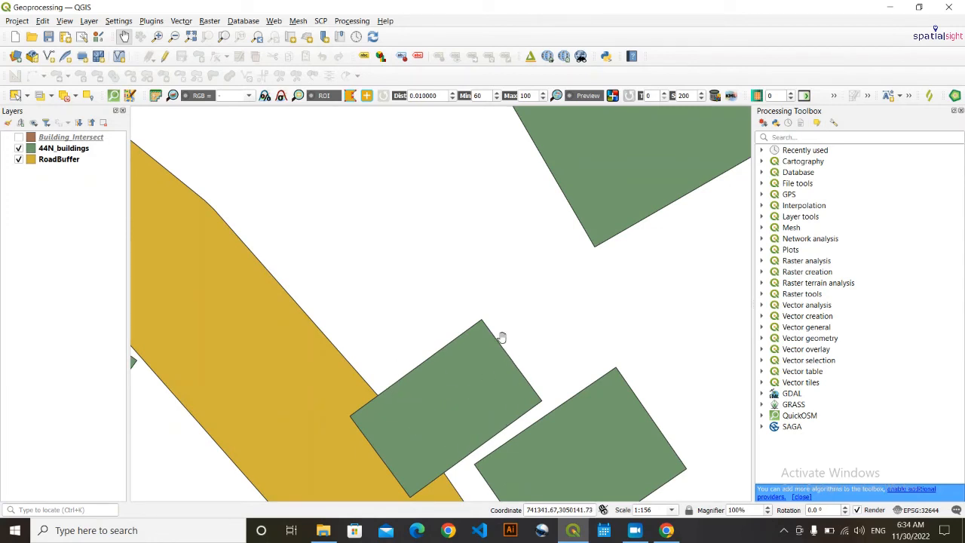
scroll(418, 371, "down", 1)
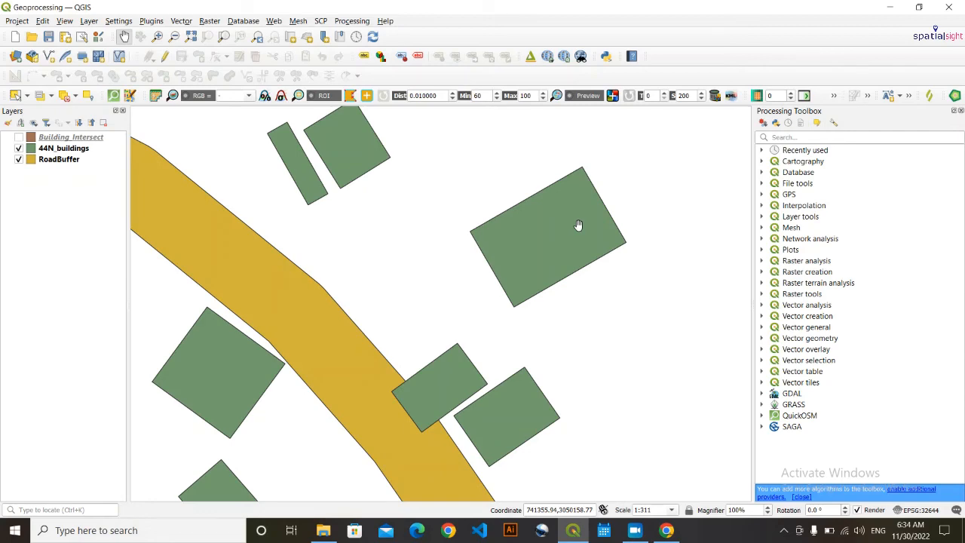
scroll(576, 226, "down", 4)
scroll(334, 380, "up", 1)
scroll(339, 369, "down", 2)
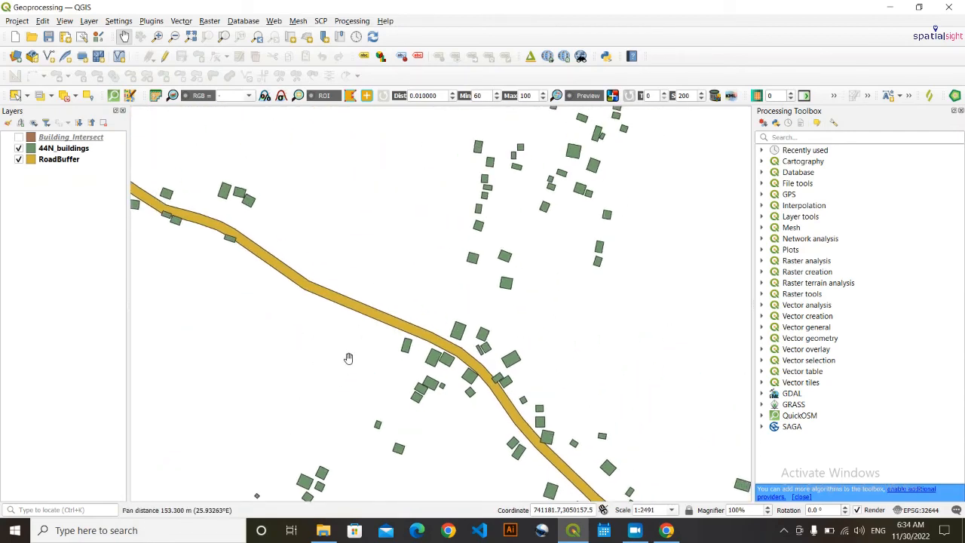
scroll(349, 351, "up", 3)
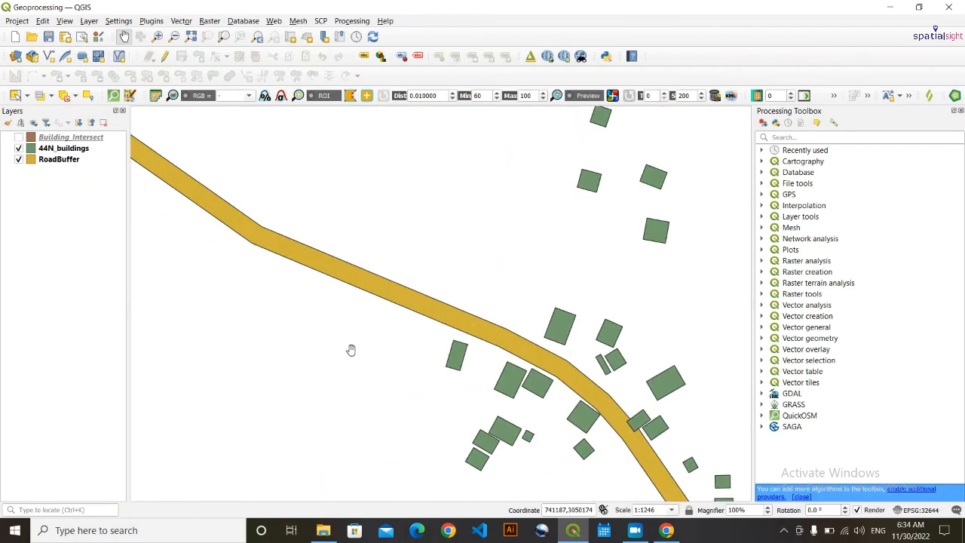
left_click_drag(375, 338, 276, 353)
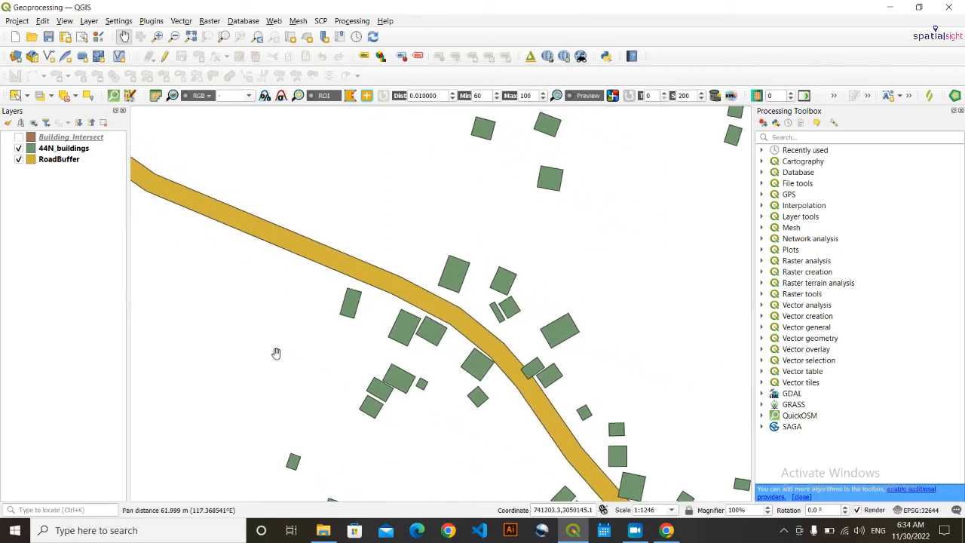
scroll(428, 333, "up", 1)
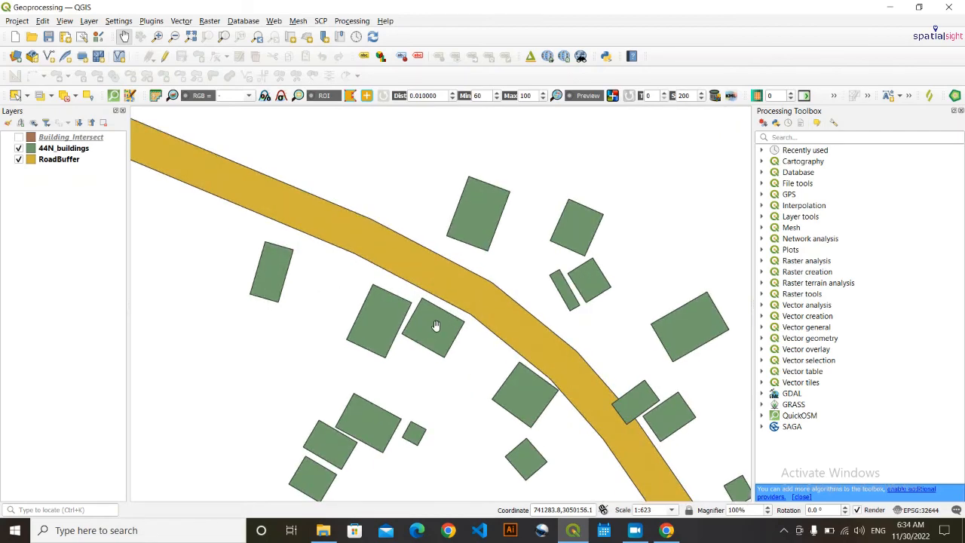
scroll(556, 350, "up", 2)
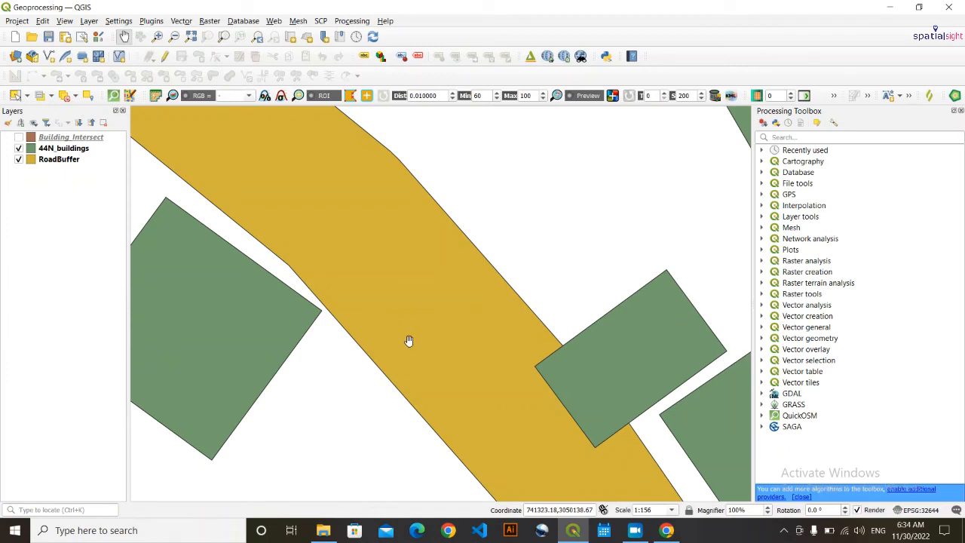
scroll(409, 340, "down", 1)
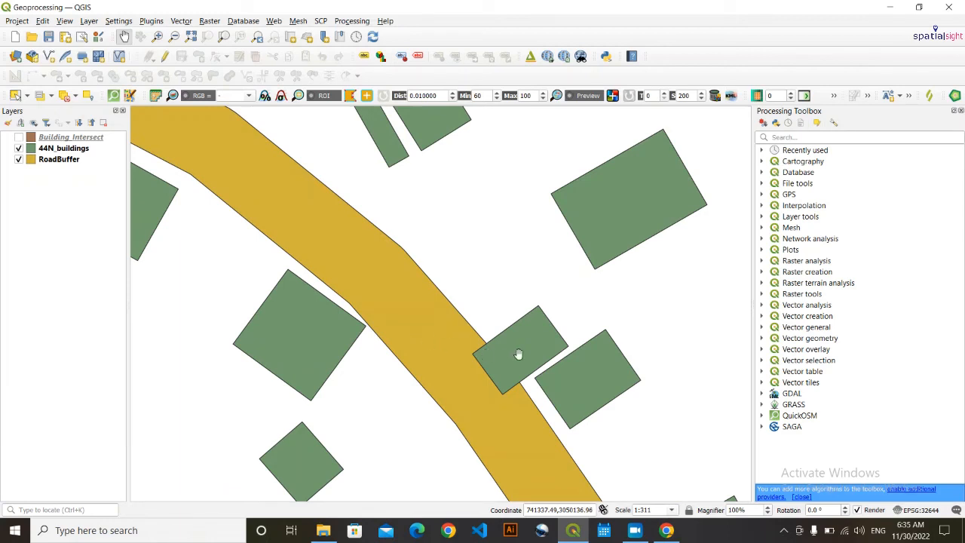
scroll(519, 350, "up", 1)
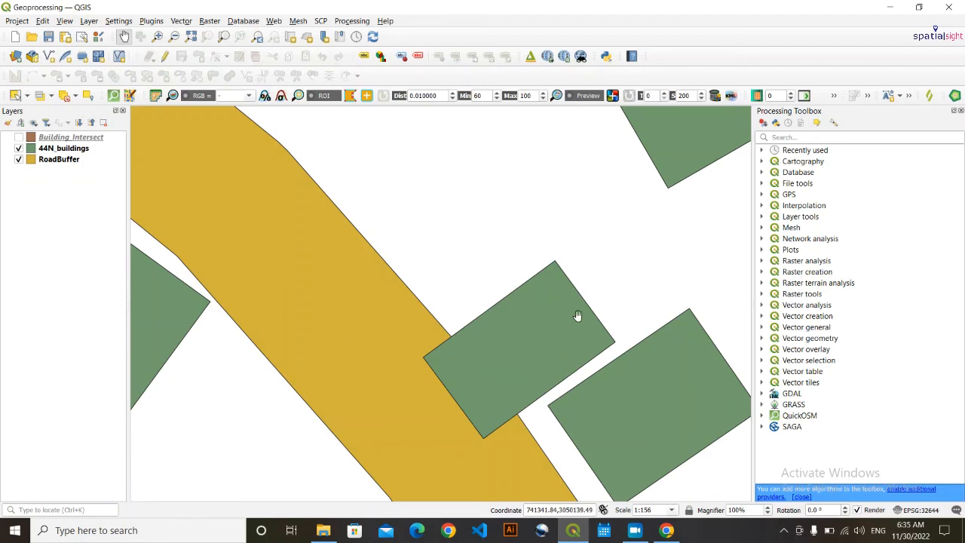
scroll(367, 282, "down", 5)
scroll(366, 288, "down", 3)
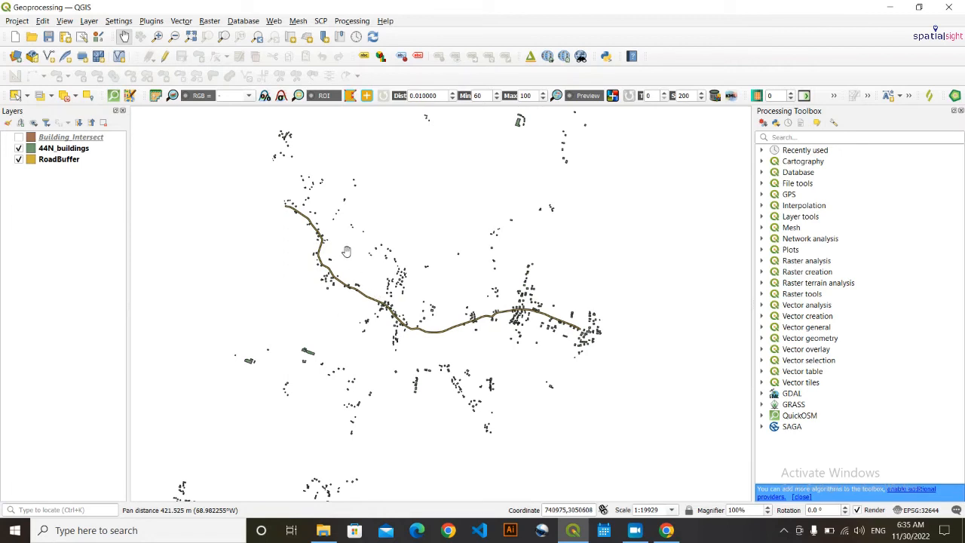
- Open the Union tool with 44N_buildings as input and RoadBuffer as overlay layer
left_click(181, 21)
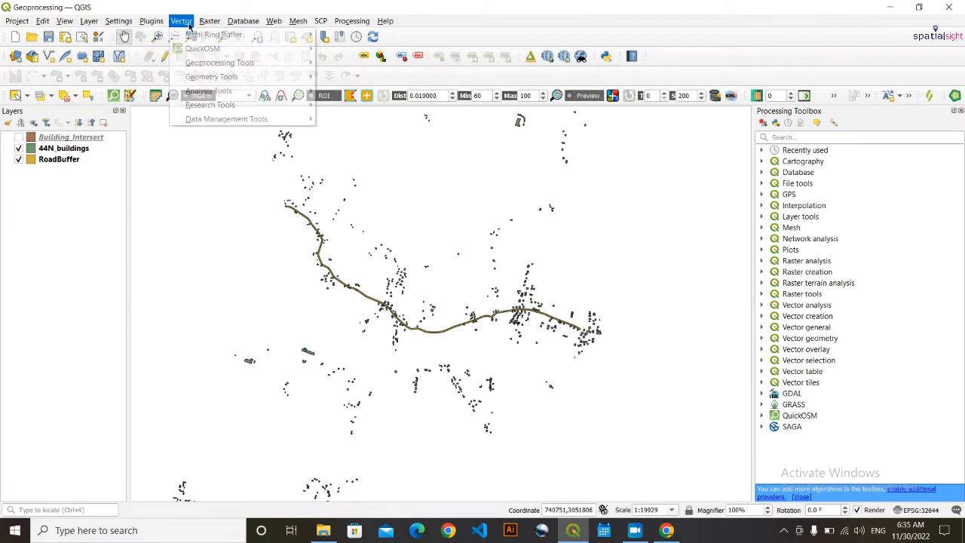
mouse_move(270, 65)
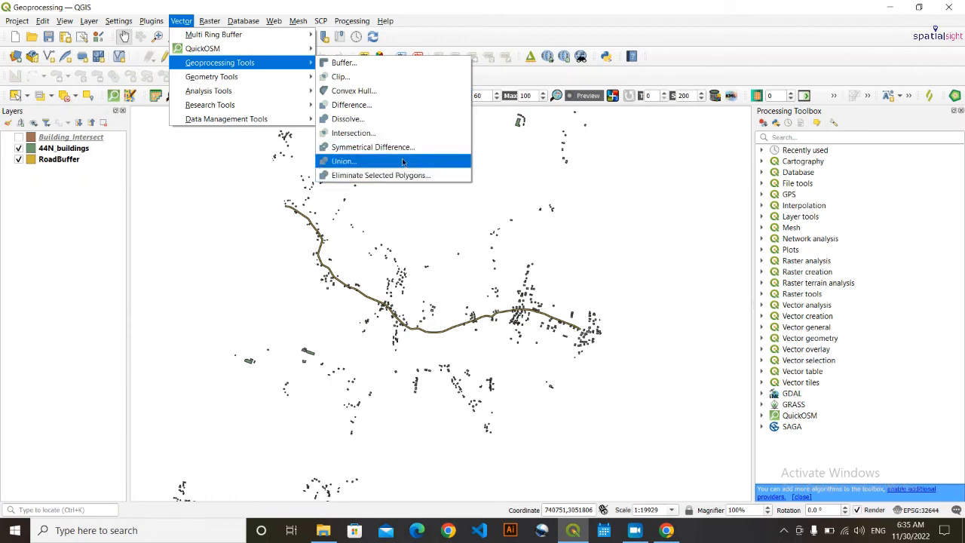
left_click(401, 162)
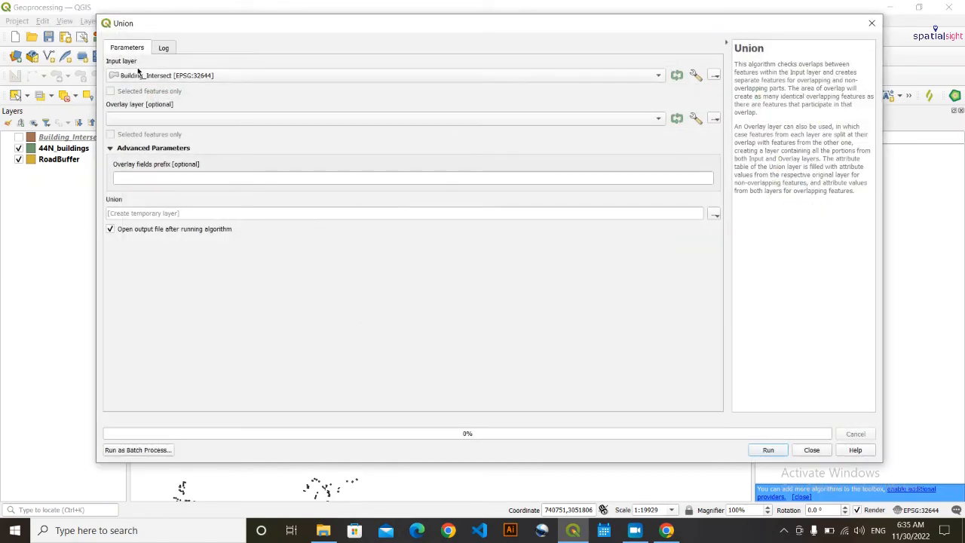
left_click(181, 76)
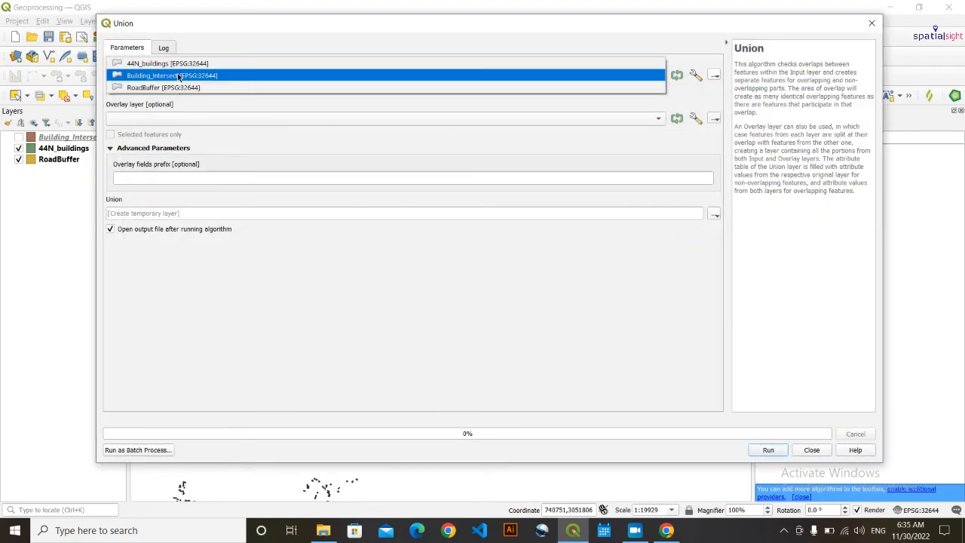
left_click(160, 66)
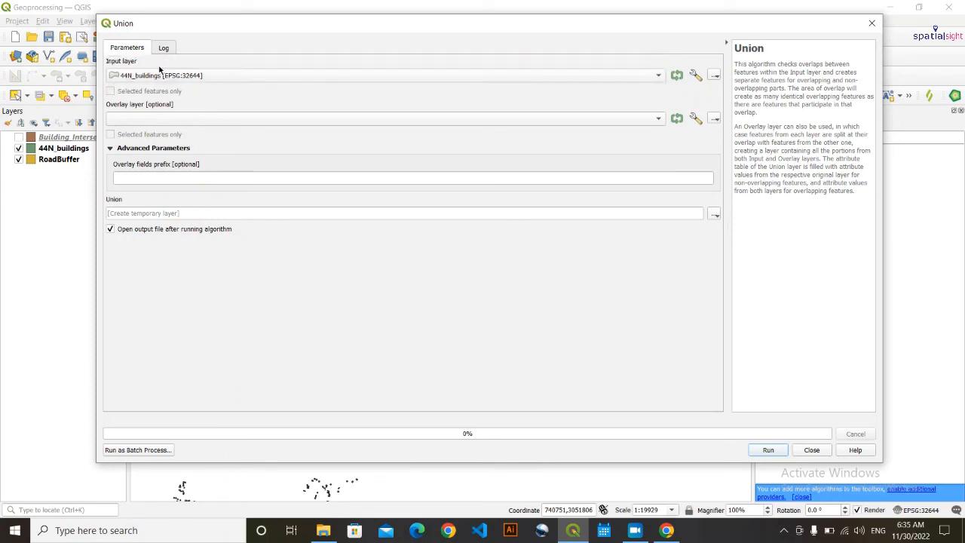
left_click(170, 119)
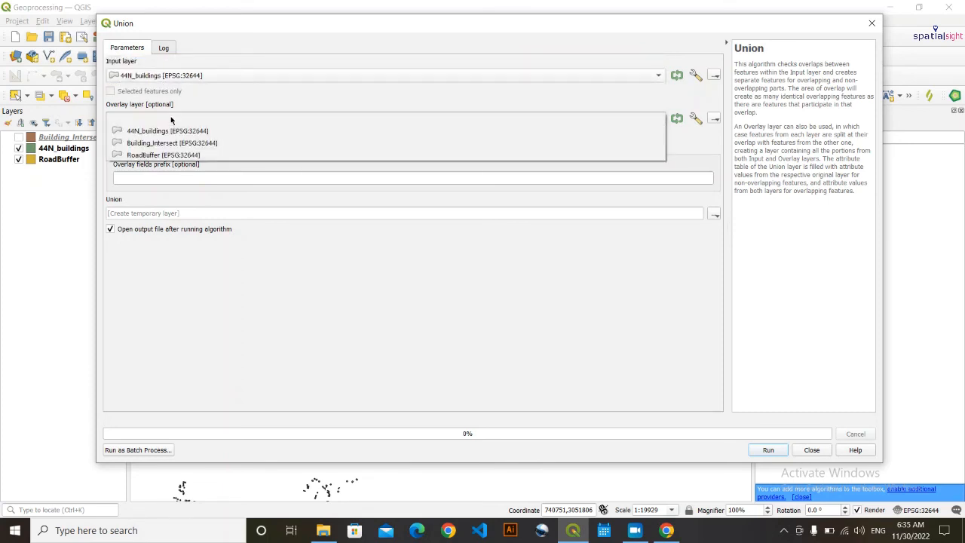
left_click(210, 154)
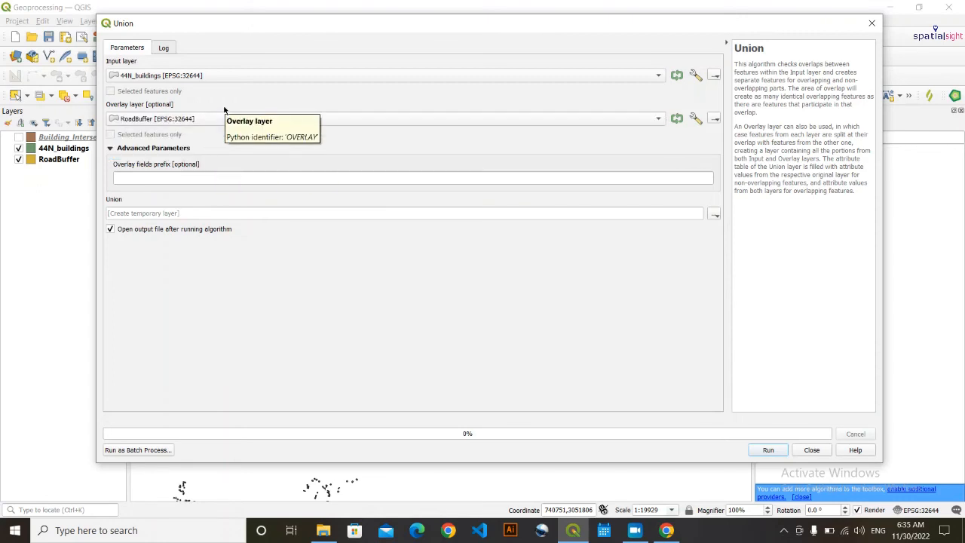
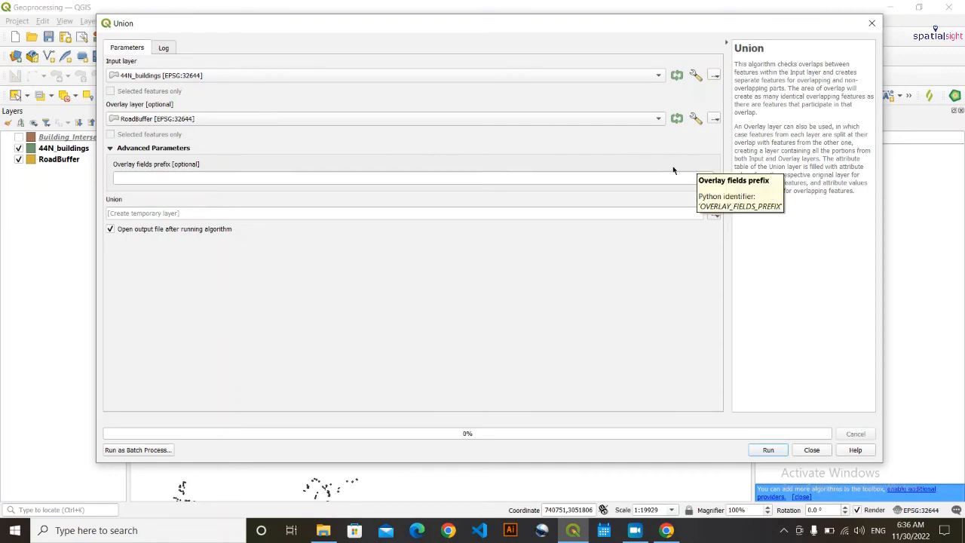
- Save the union output to Building_Union.shp, run the union, and close the tool
left_click(713, 215)
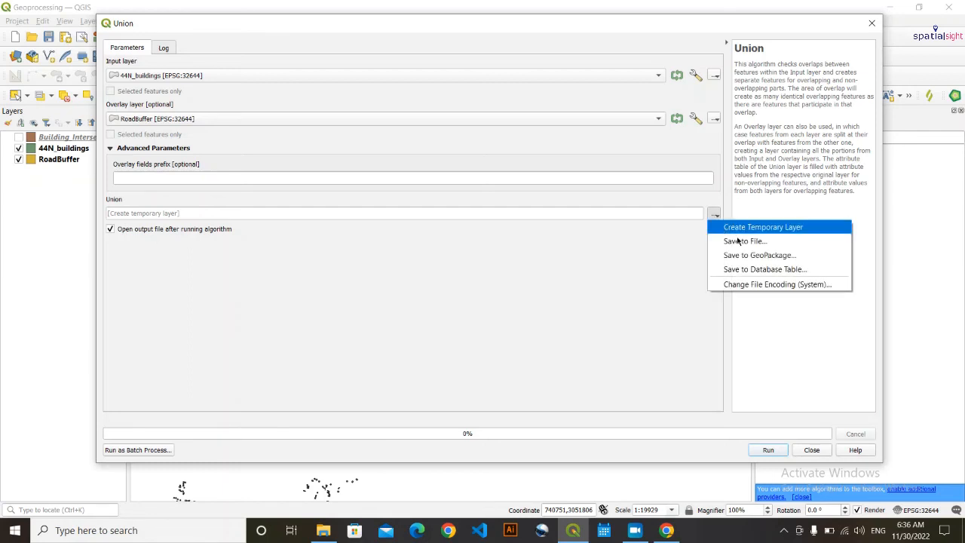
left_click(746, 242)
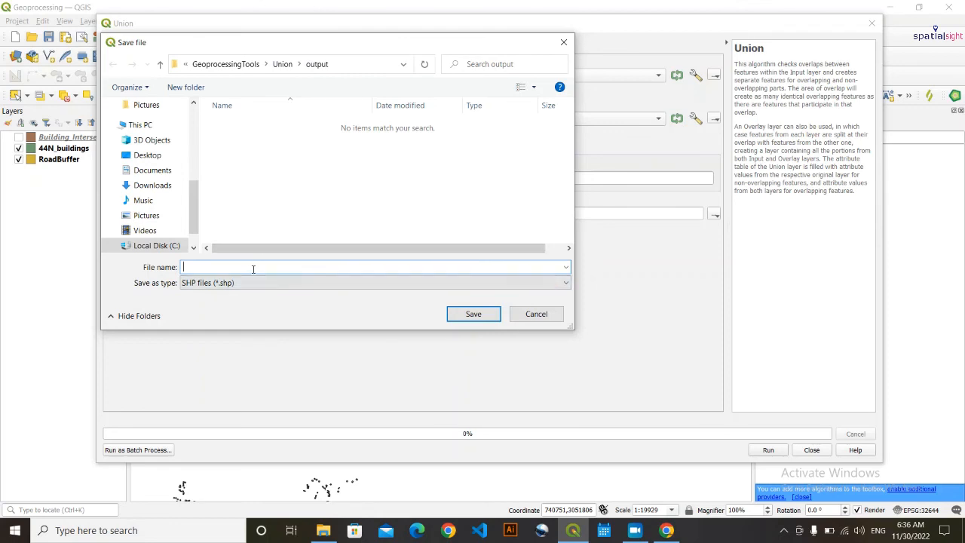
type("Building_Union.shp")
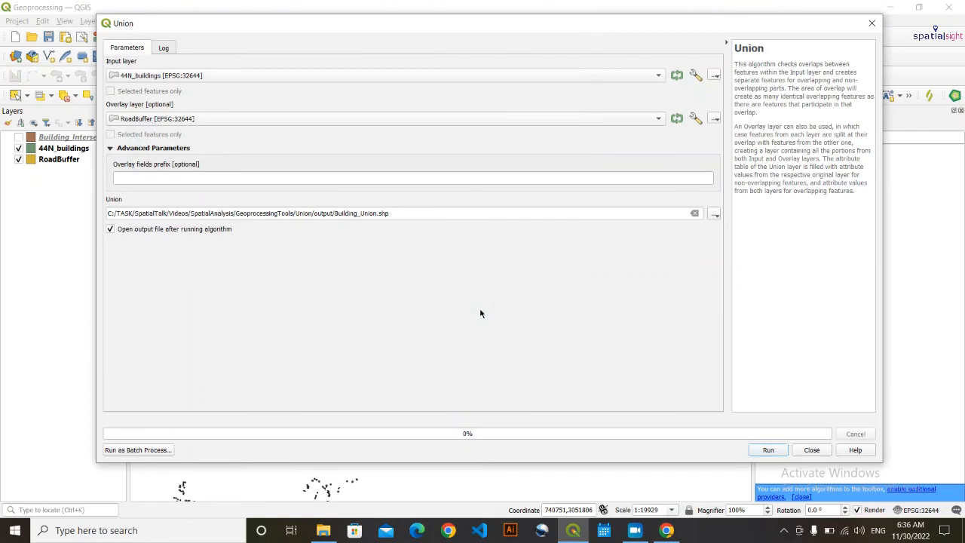
left_click(768, 450)
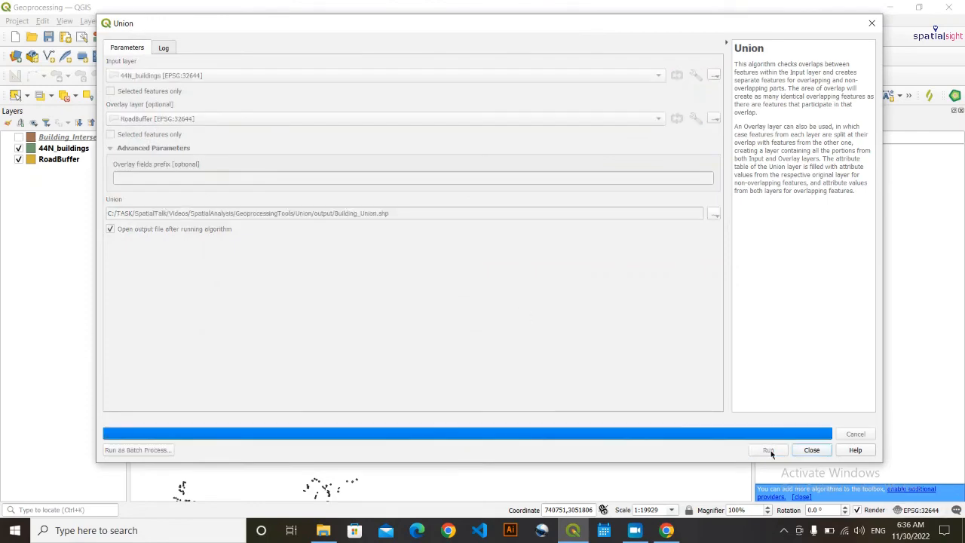
left_click(811, 450)
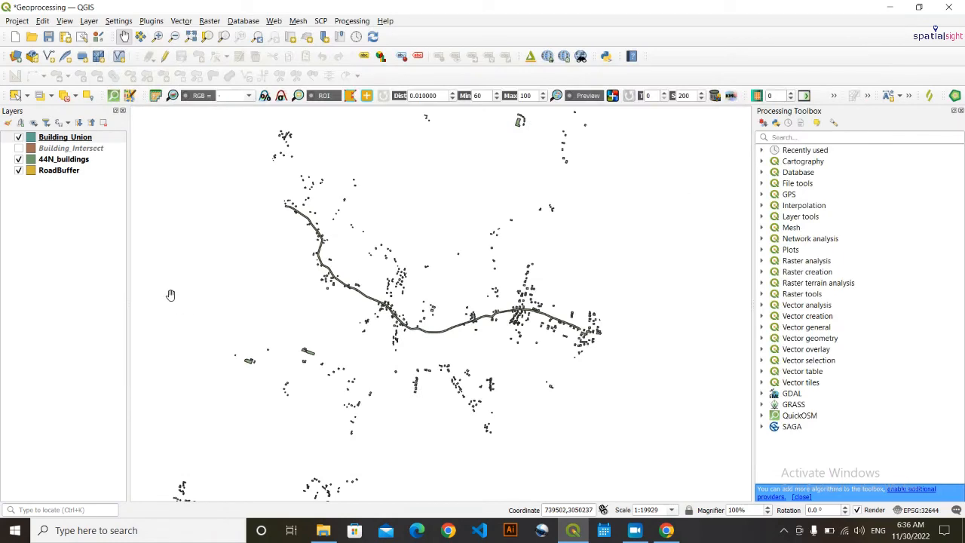
- Hide RoadBuffer and 44N_buildings and zoom to the full Building_Union layer extent
left_click(19, 170)
left_click(19, 159)
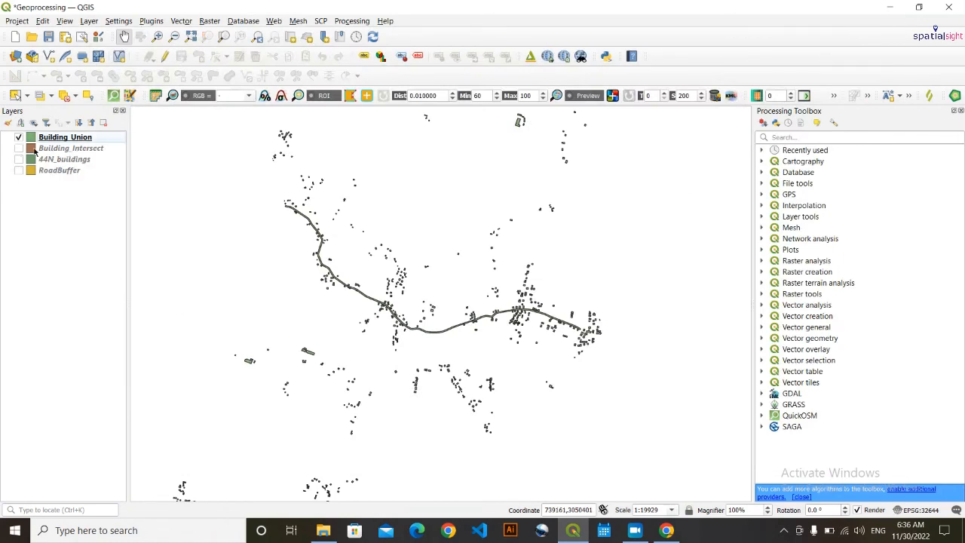
left_click(65, 137)
right_click(66, 137)
left_click(72, 143)
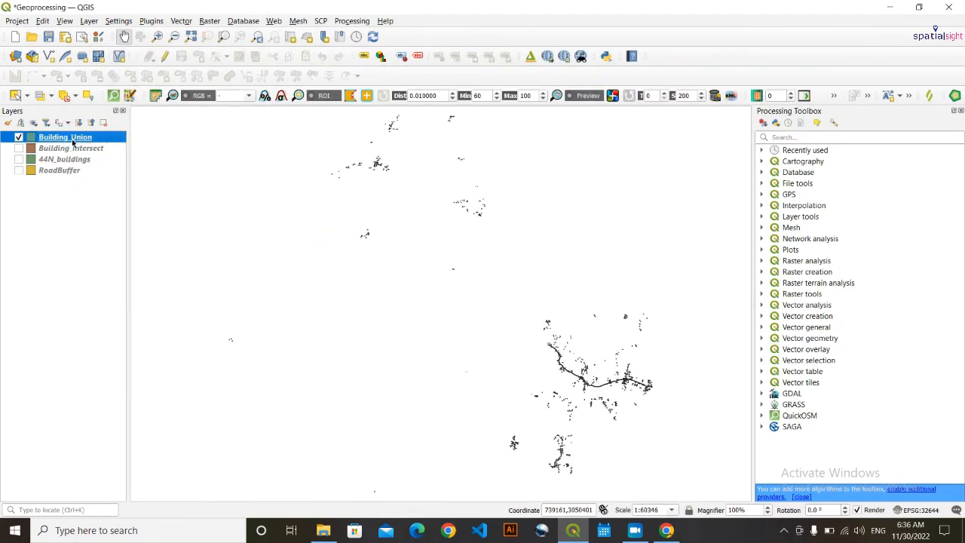
- Pan and zoom along the road onto a Building_Union building split by the road buffer
left_click_drag(591, 404, 386, 331)
scroll(388, 320, "up", 4)
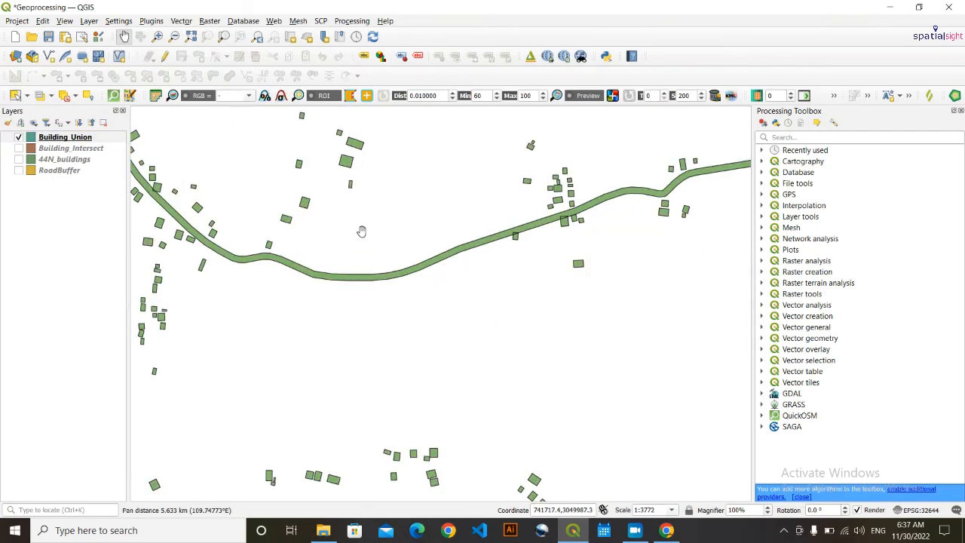
left_click_drag(361, 230, 590, 438)
left_click_drag(237, 338, 453, 368)
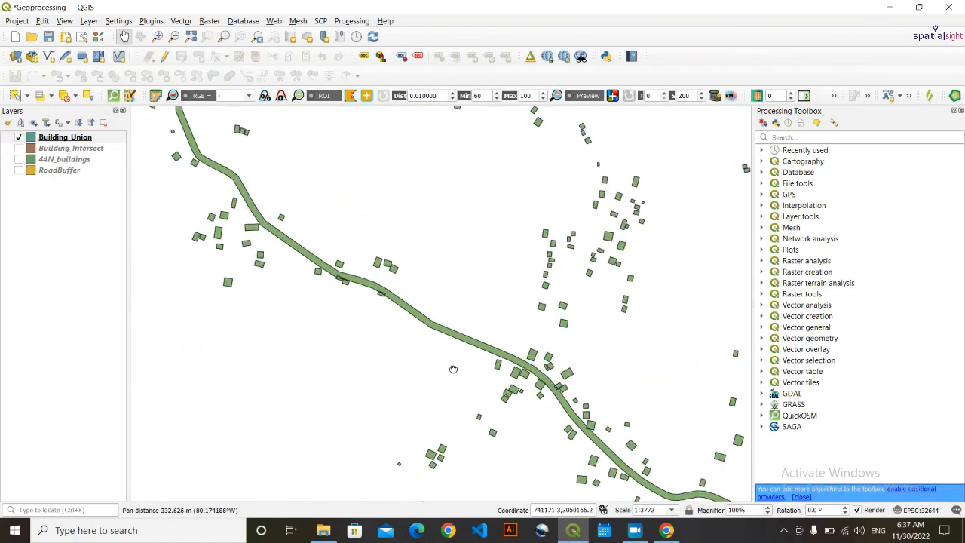
scroll(322, 247, "down", 4)
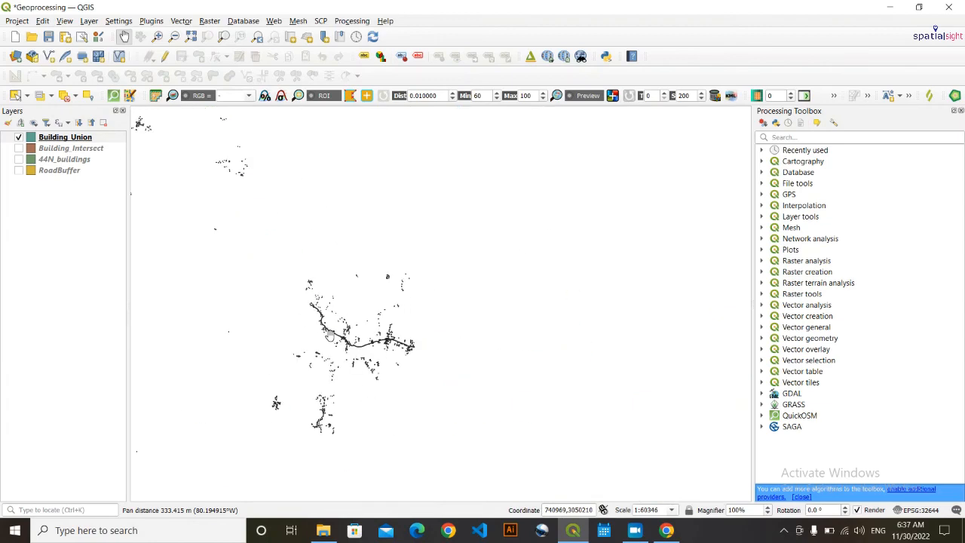
scroll(317, 403, "up", 3)
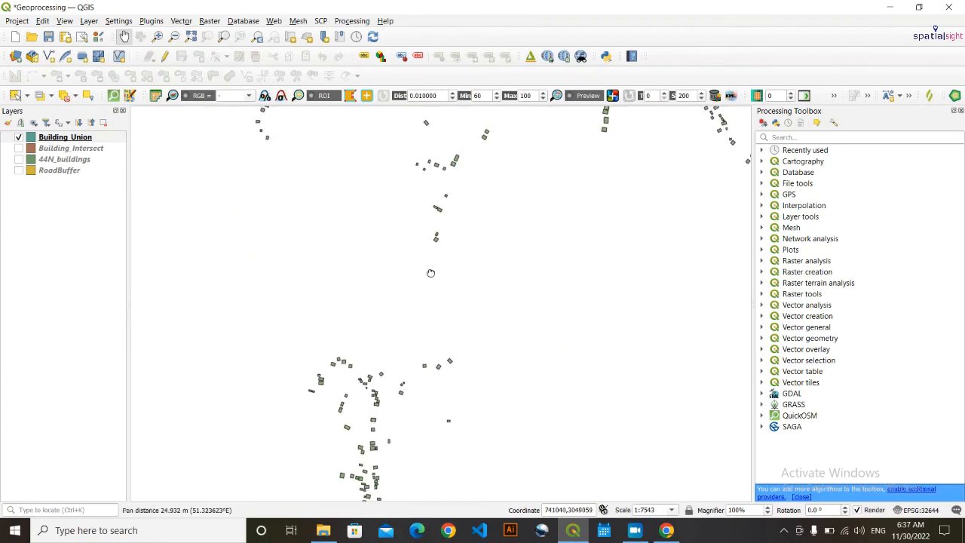
left_click_drag(430, 273, 437, 343)
scroll(426, 384, "up", 1)
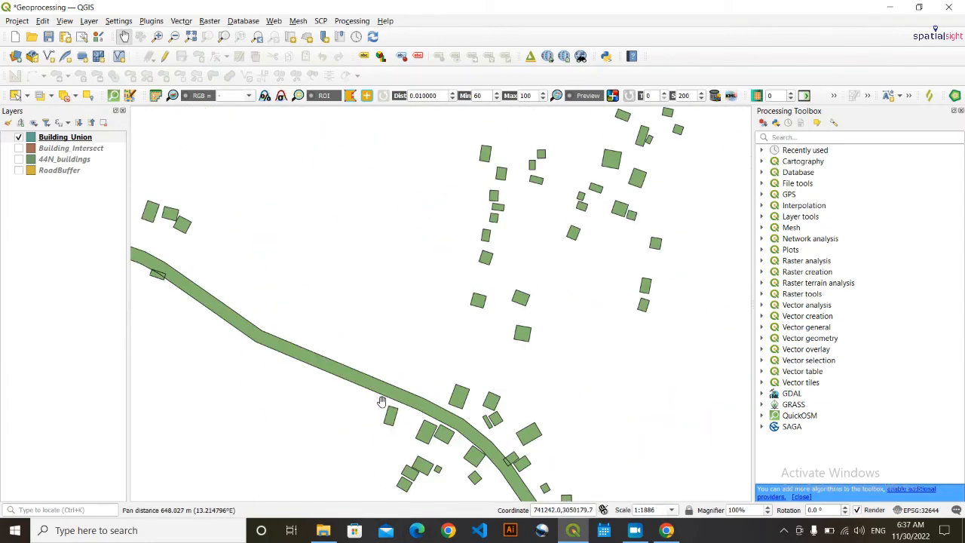
scroll(477, 407, "up", 1)
left_click_drag(477, 407, 507, 415)
scroll(358, 303, "up", 2)
left_click_drag(388, 406, 396, 338)
scroll(404, 313, "up", 1)
scroll(402, 314, "up", 2)
scroll(400, 315, "down", 1)
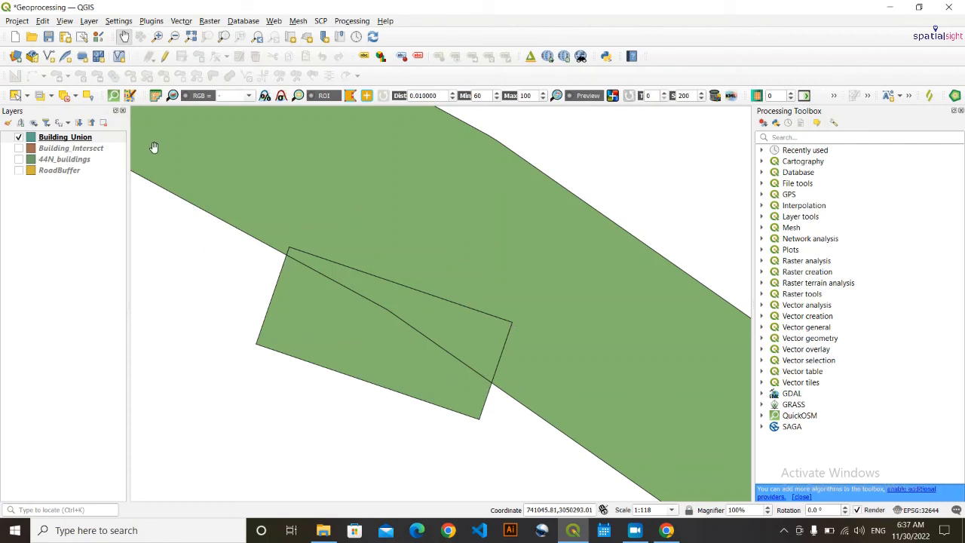
left_click(83, 138)
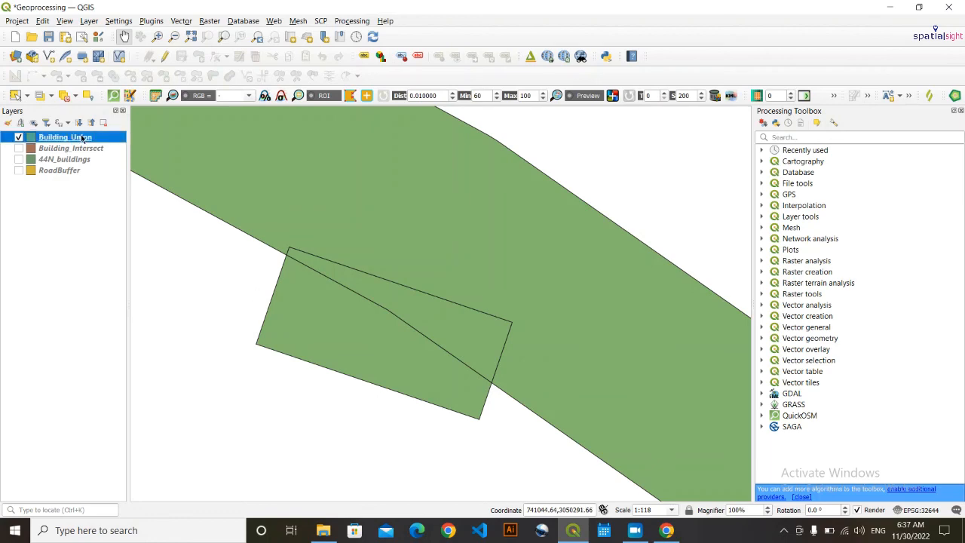
right_click(83, 138)
left_click(143, 299)
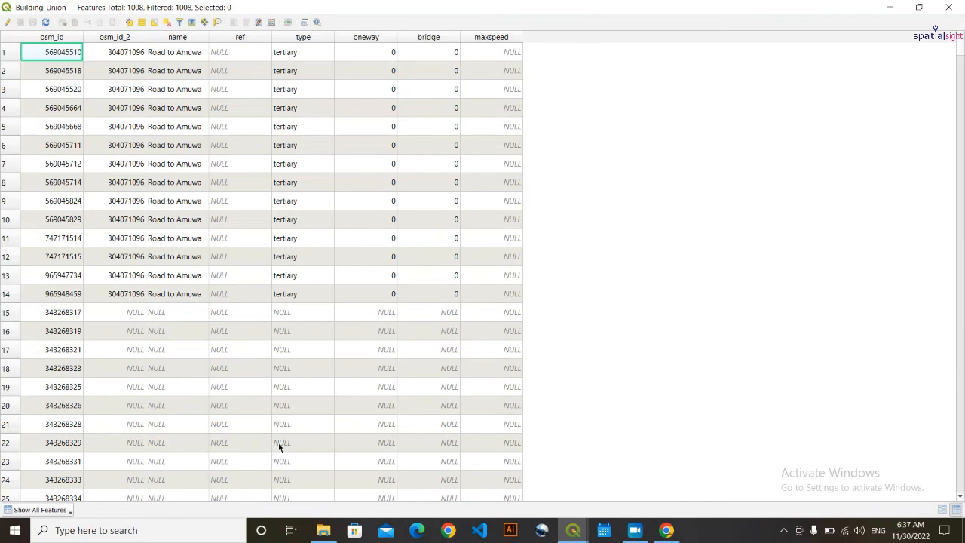
left_click_drag(959, 48, 939, 493)
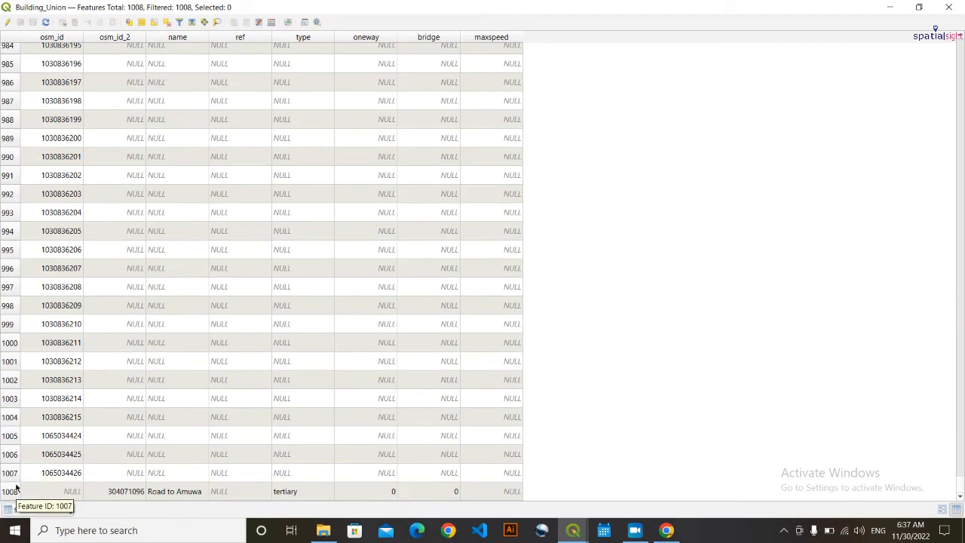
left_click(950, 7)
left_click(43, 227)
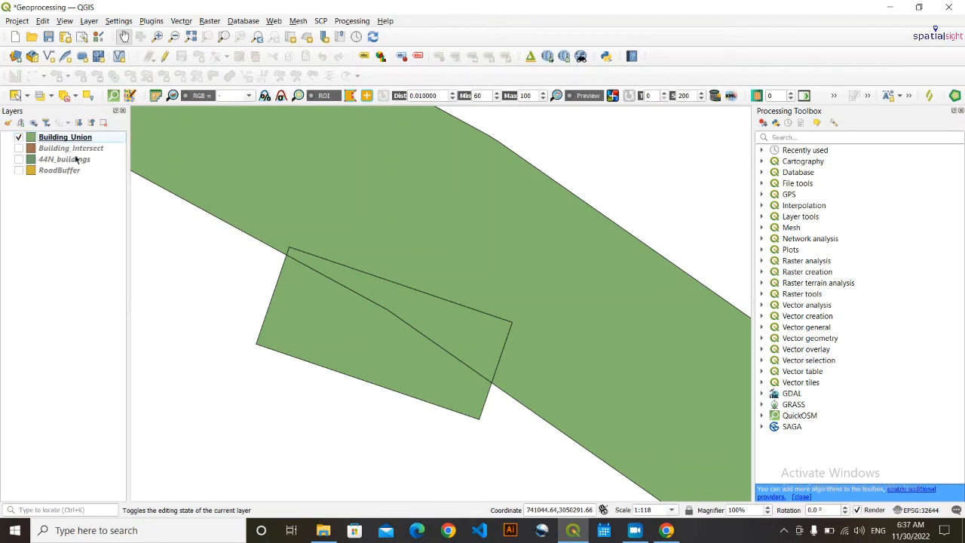
- Open the 44N_buildings attribute table, scroll through its 993 features, and close it
left_click(69, 171)
left_click(69, 160)
right_click(69, 160)
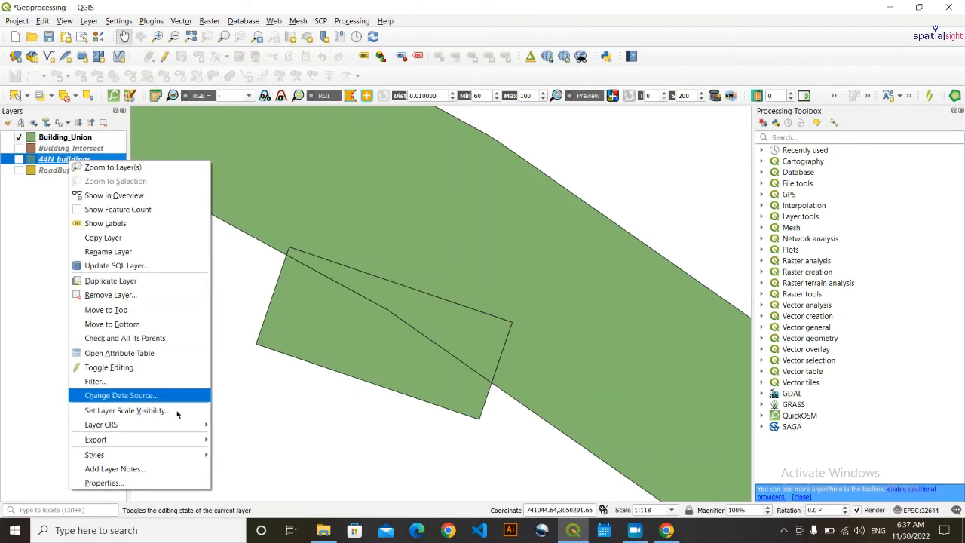
left_click(155, 353)
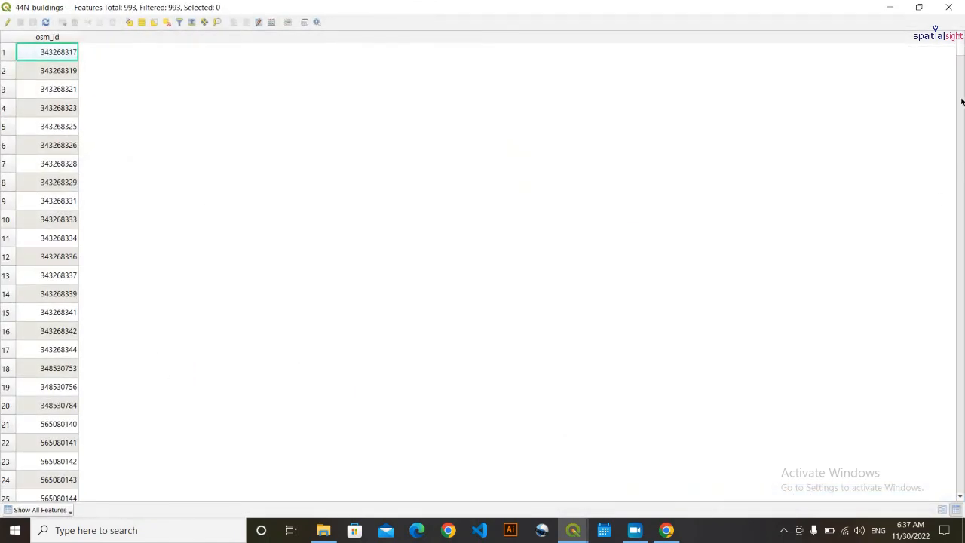
left_click_drag(961, 60, 954, 499)
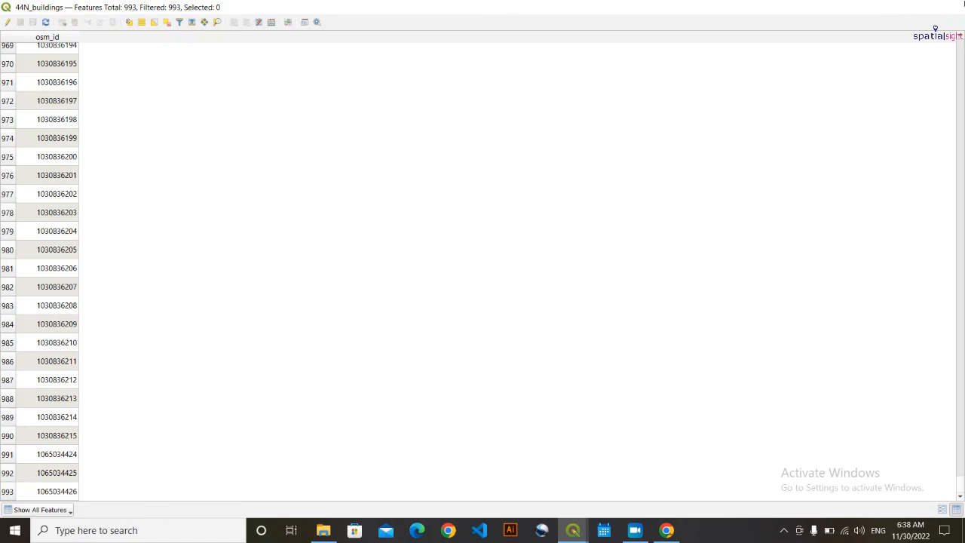
left_click(949, 6)
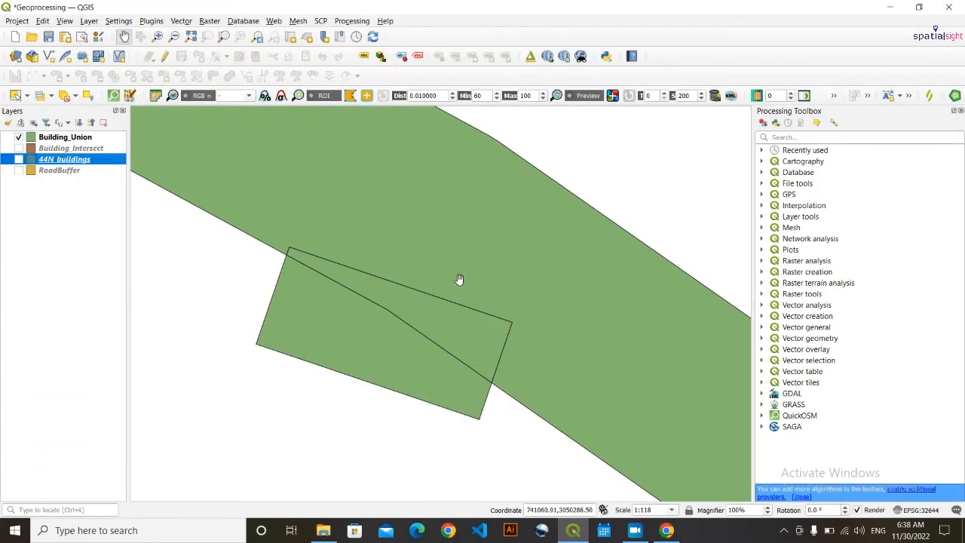
- Recheck Building_Union's 1008-feature attribute table, close it, and activate Identify Features
scroll(458, 279, "up", 1)
scroll(416, 349, "down", 2)
scroll(379, 321, "up", 1)
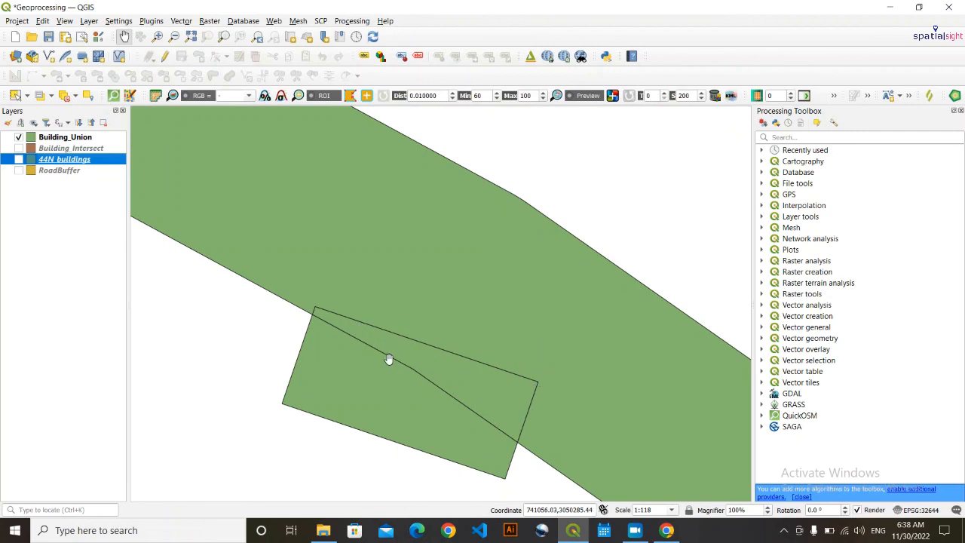
scroll(439, 343, "down", 1)
scroll(440, 343, "up", 1)
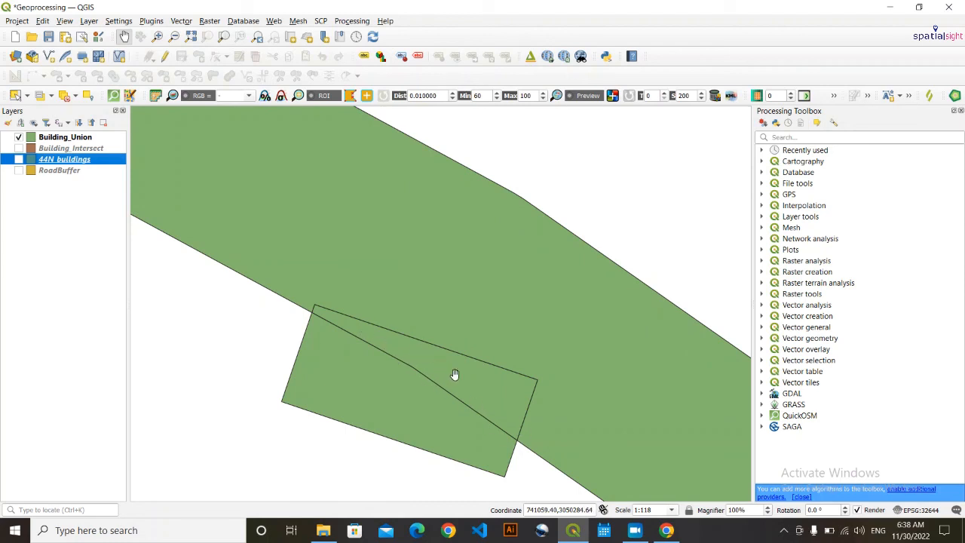
left_click(82, 138)
right_click(82, 137)
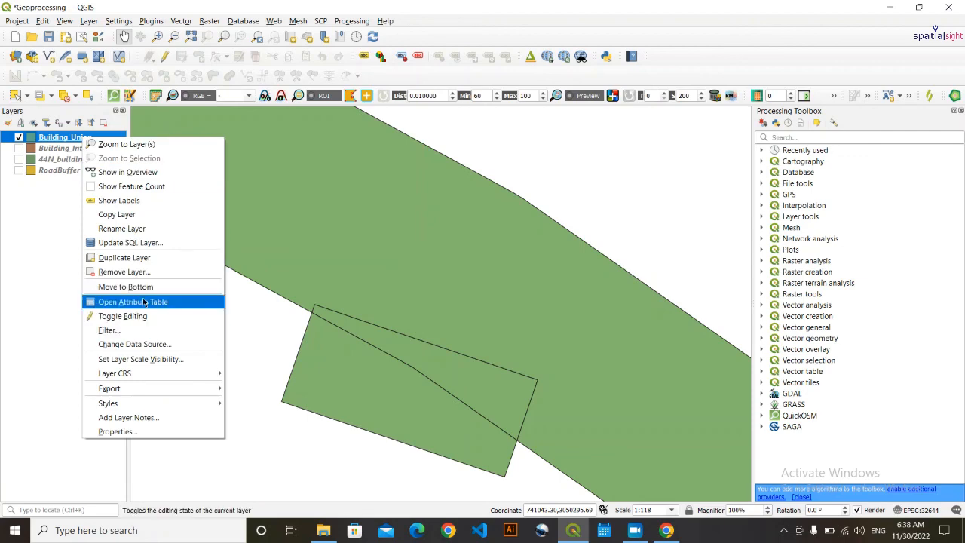
left_click(146, 302)
scroll(189, 243, "down", 9)
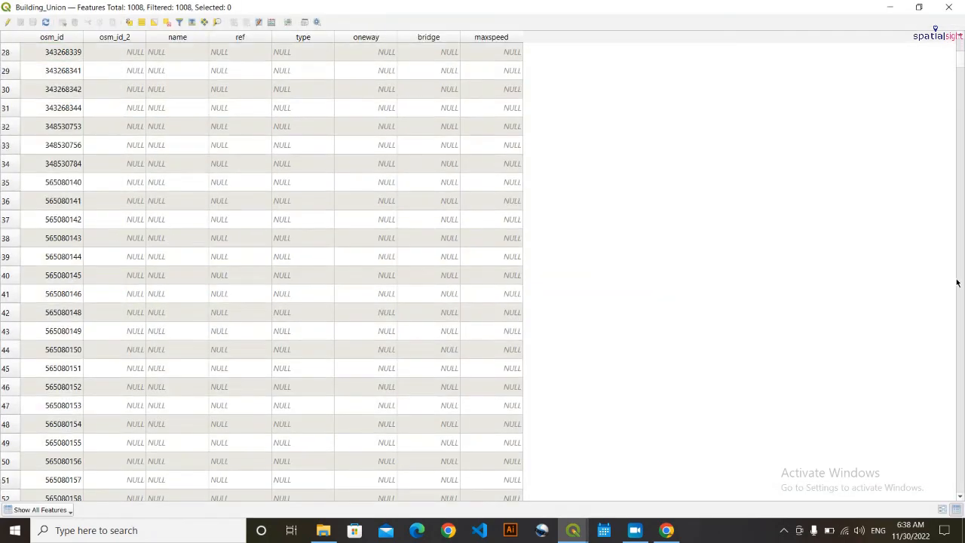
mouse_move(959, 64)
left_mouse_down()
mouse_move(923, 502)
mouse_move(964, 234)
mouse_move(959, 45)
left_mouse_up()
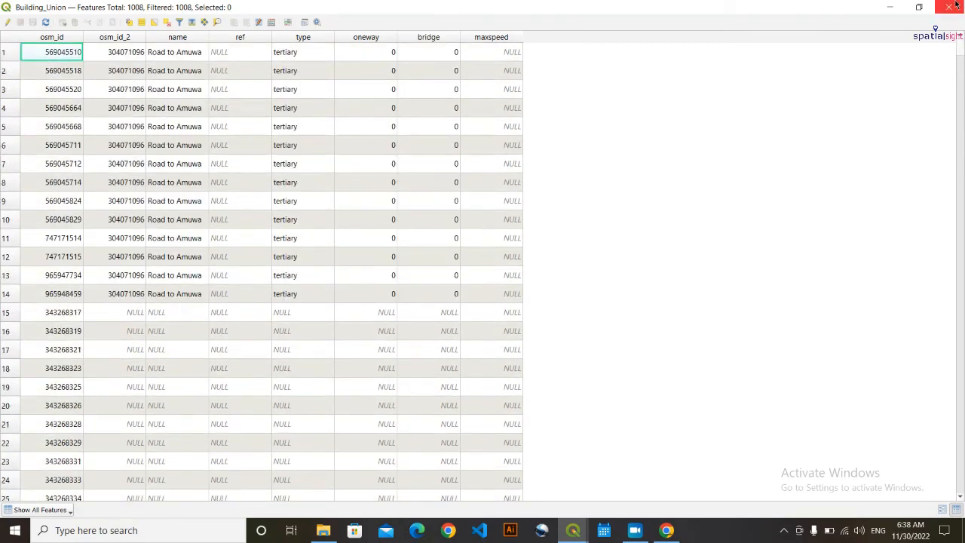
left_click(949, 7)
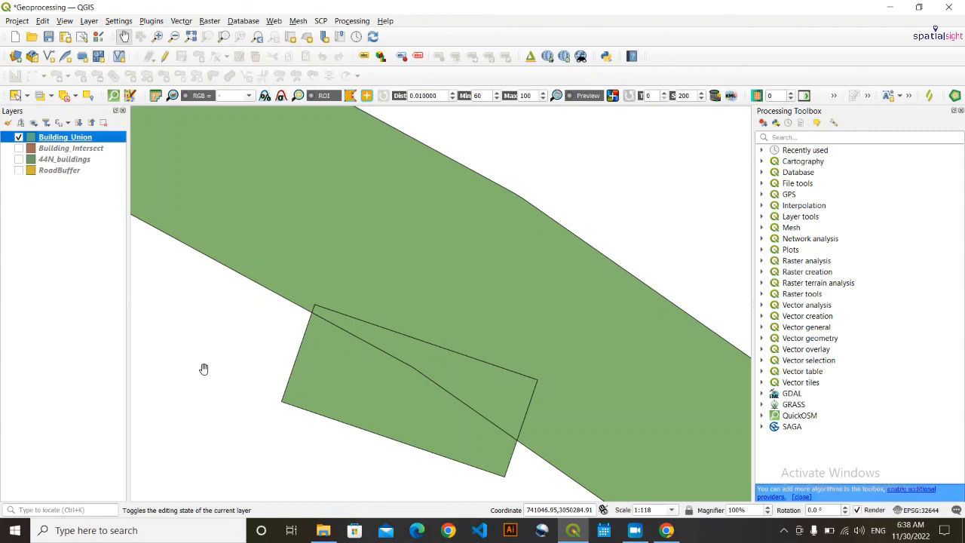
key("ctrl+shift+i")
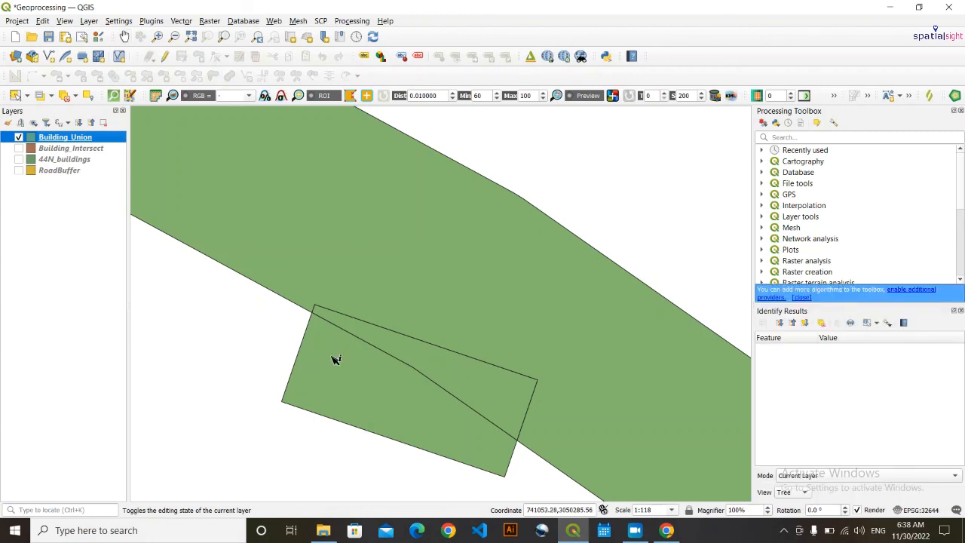
- Identify the road buffer and both building pieces, zoom out, then clear the results
left_click(420, 246)
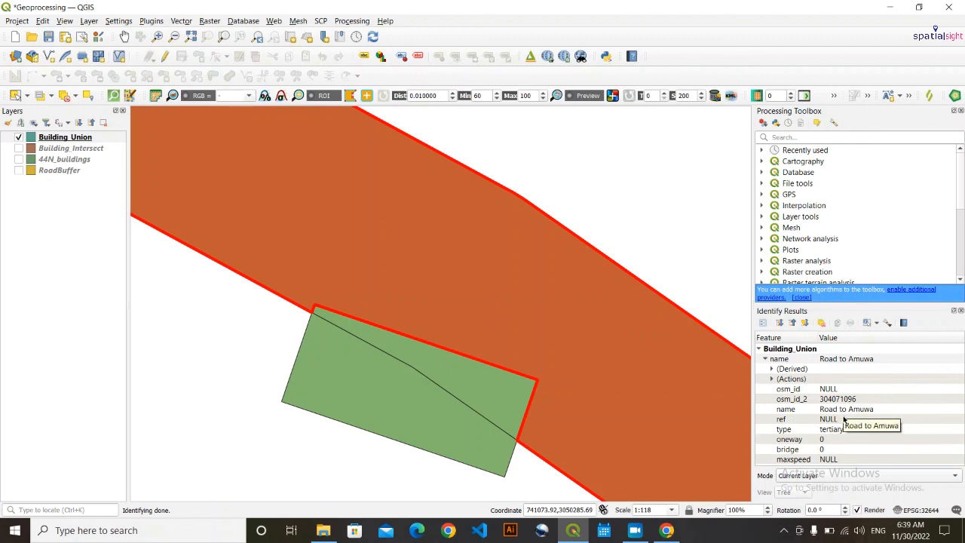
left_click(473, 385)
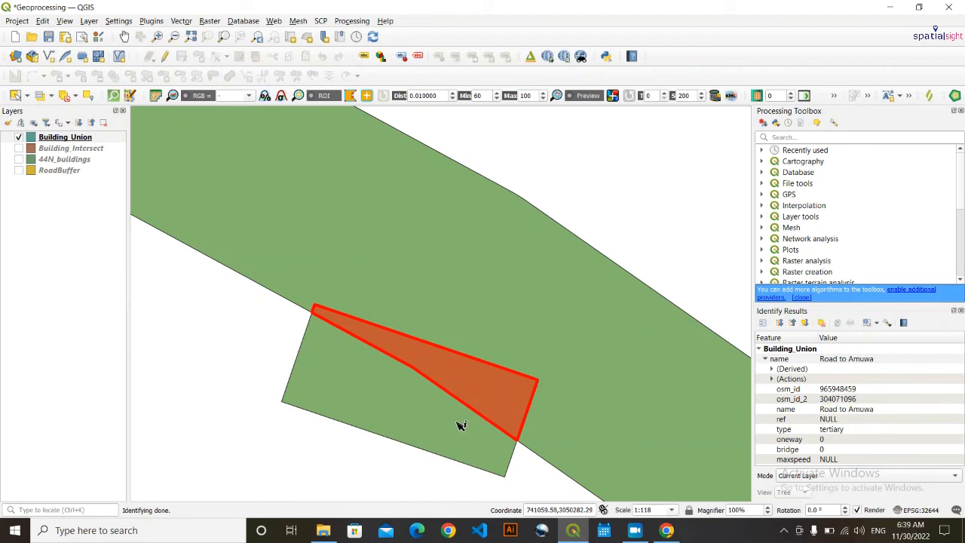
left_click(377, 405)
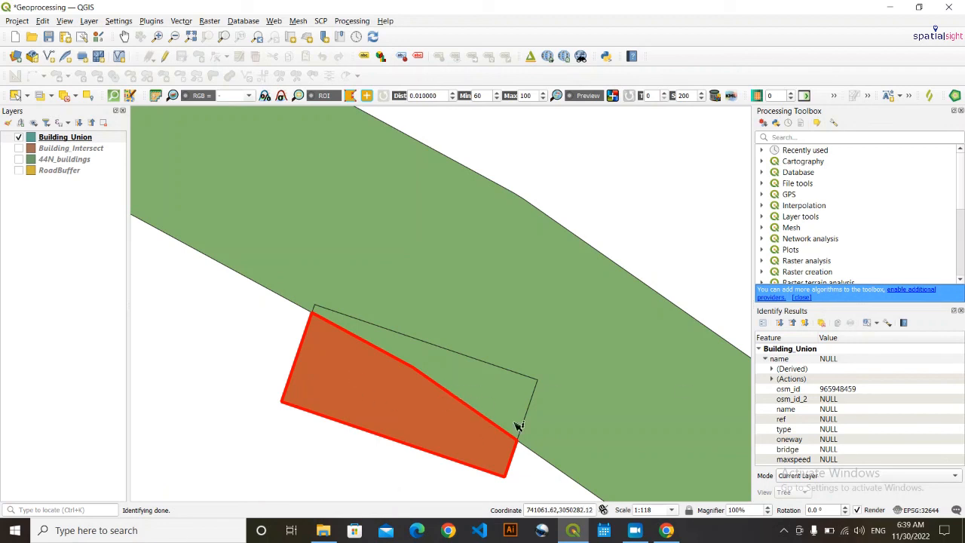
scroll(443, 345, "down", 3)
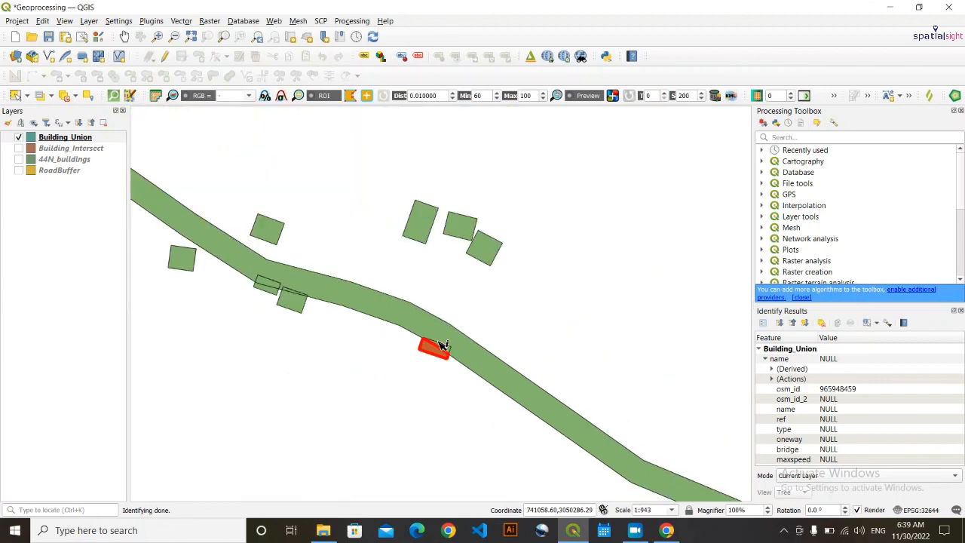
scroll(443, 345, "up", 1)
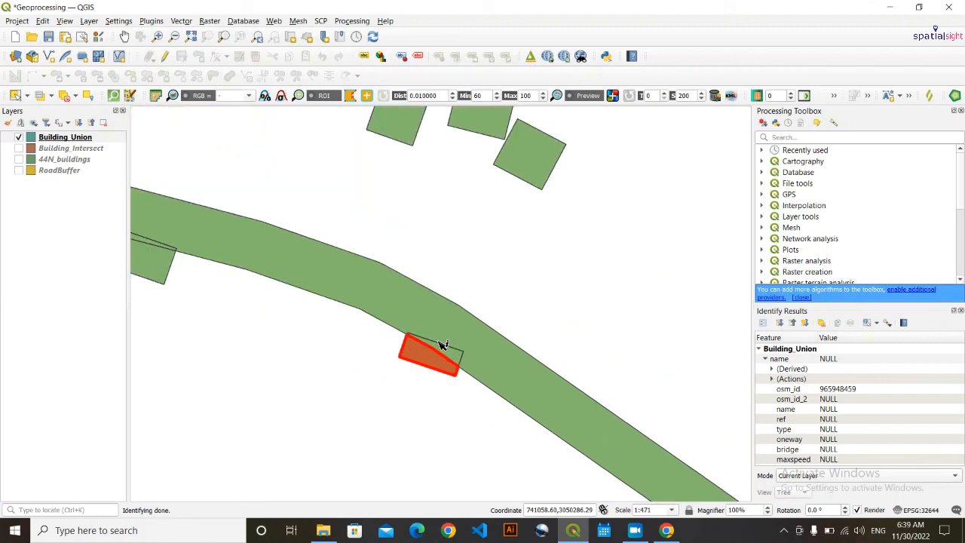
scroll(445, 320, "down", 1)
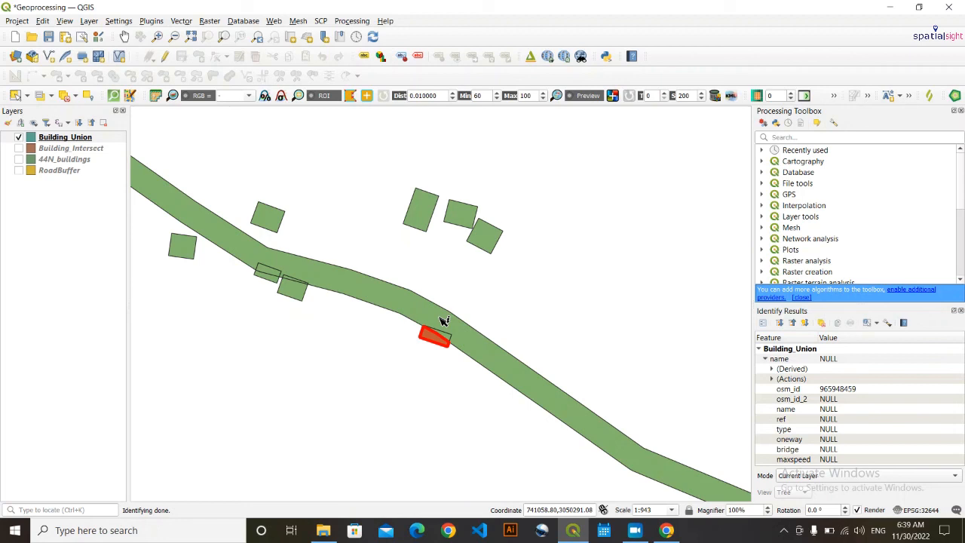
scroll(445, 320, "down", 2)
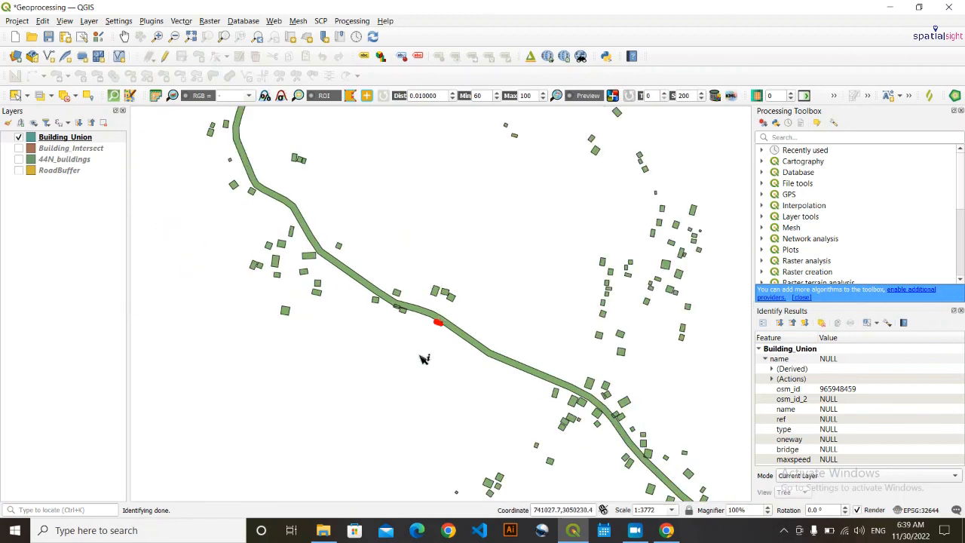
left_click(440, 339)
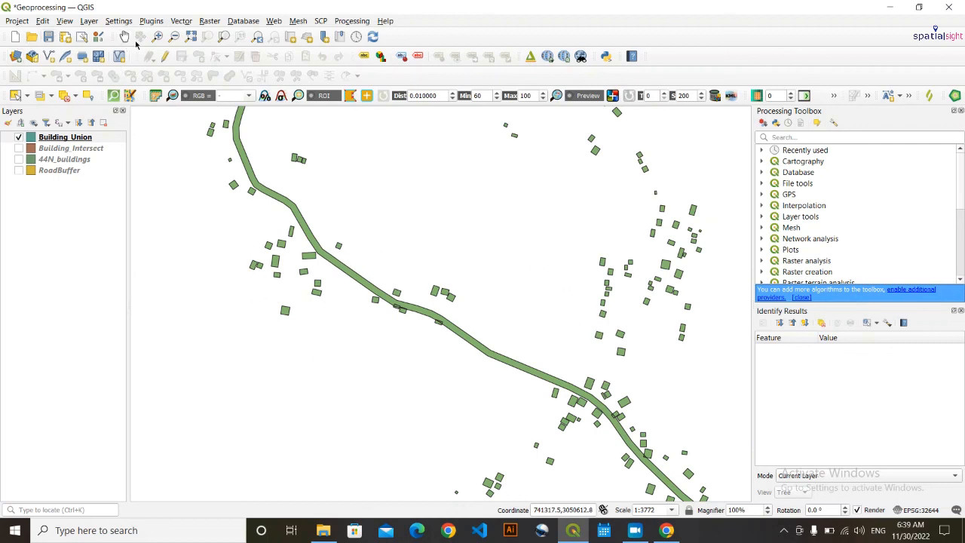
- Save the Geoprocessing project, then pan and zoom the map out
left_click(48, 38)
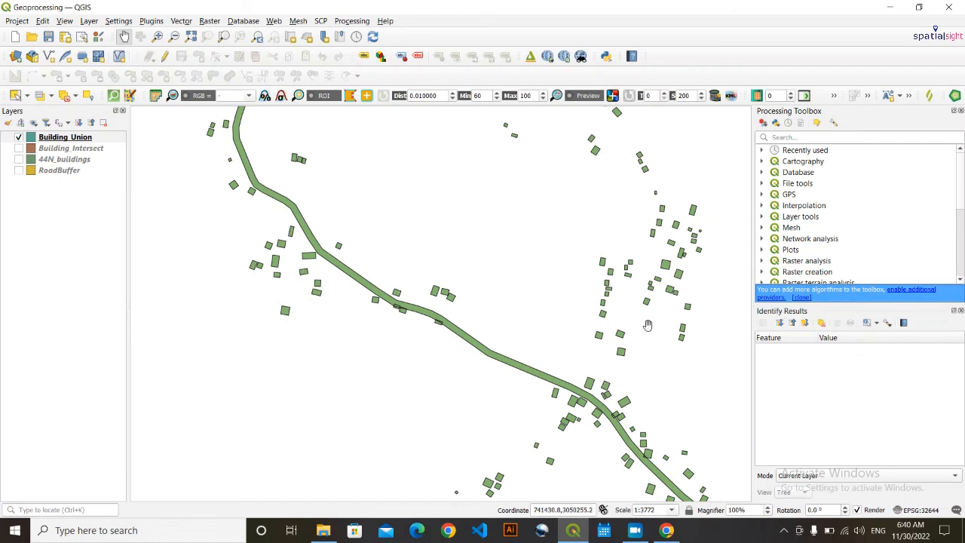
left_click_drag(429, 323, 397, 362)
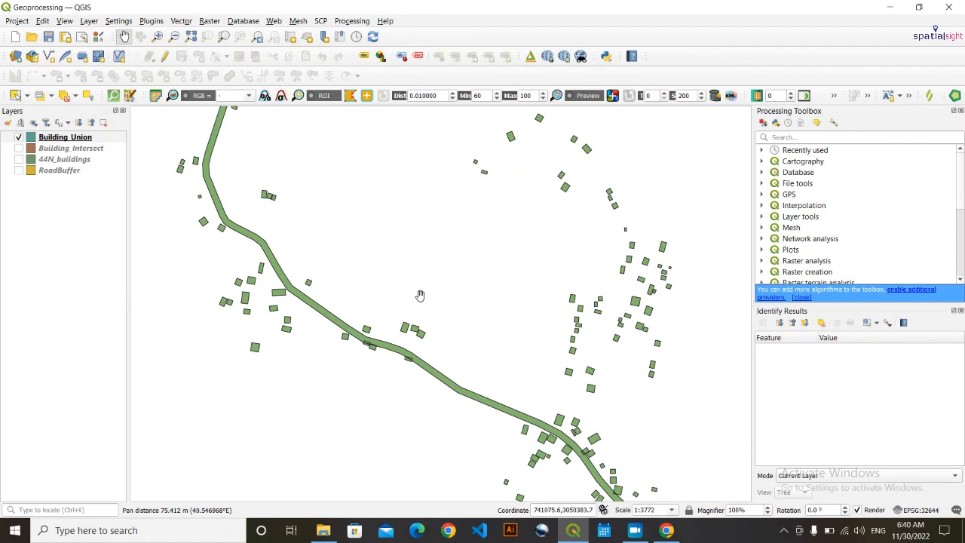
scroll(422, 298, "down", 1)
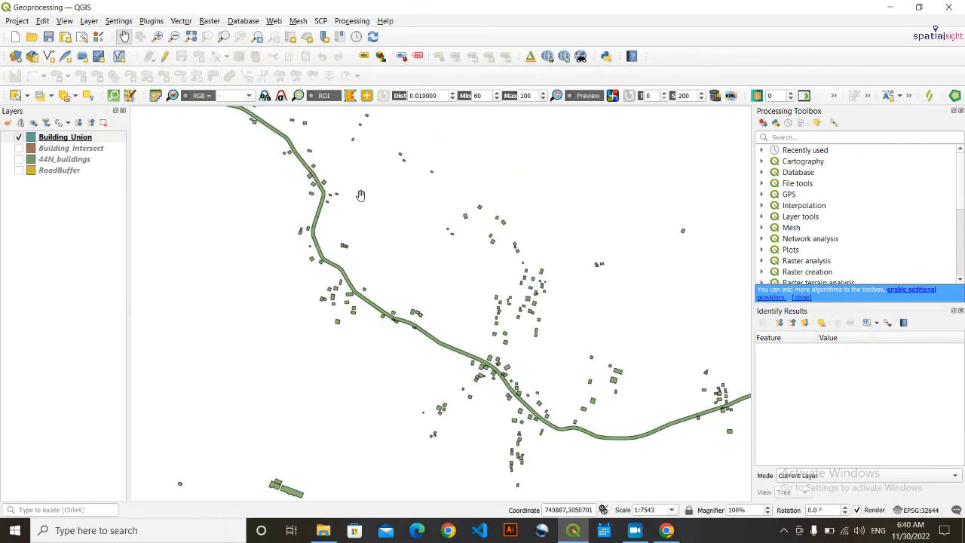